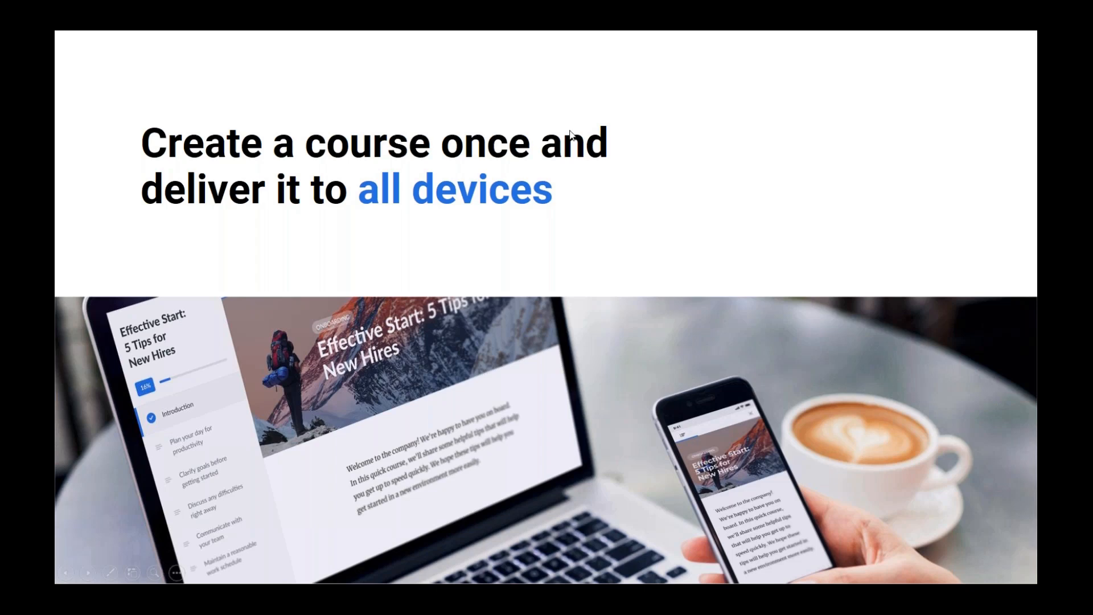
- Switch to Chrome and review the Hierarchy chapter of the Basic Visual Design Principles sample article
key("alt+Tab")
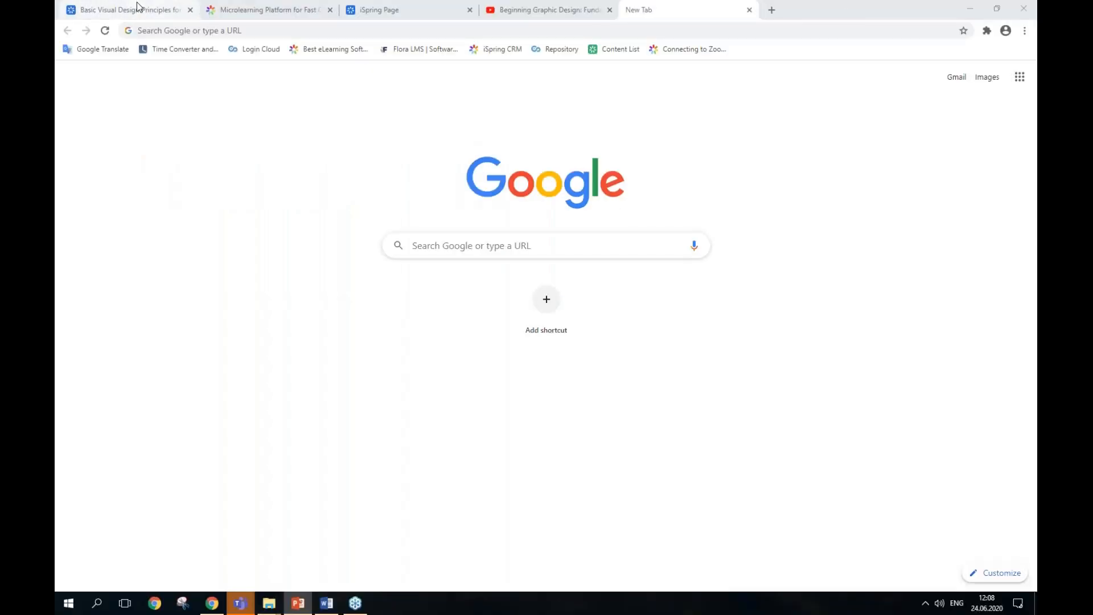
left_click(108, 9)
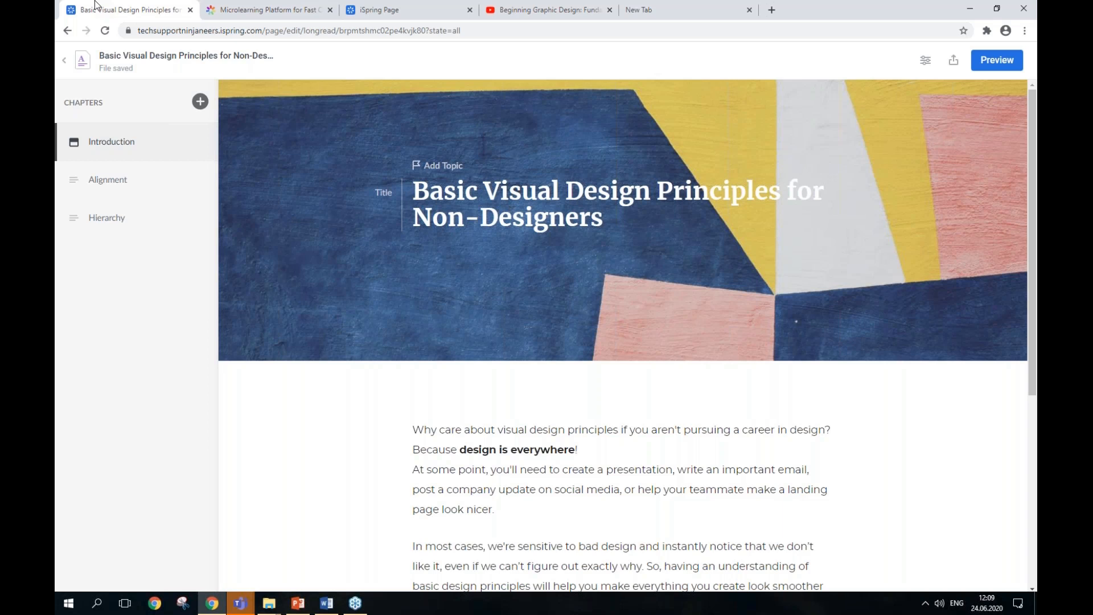
left_click(135, 171)
left_click(134, 217)
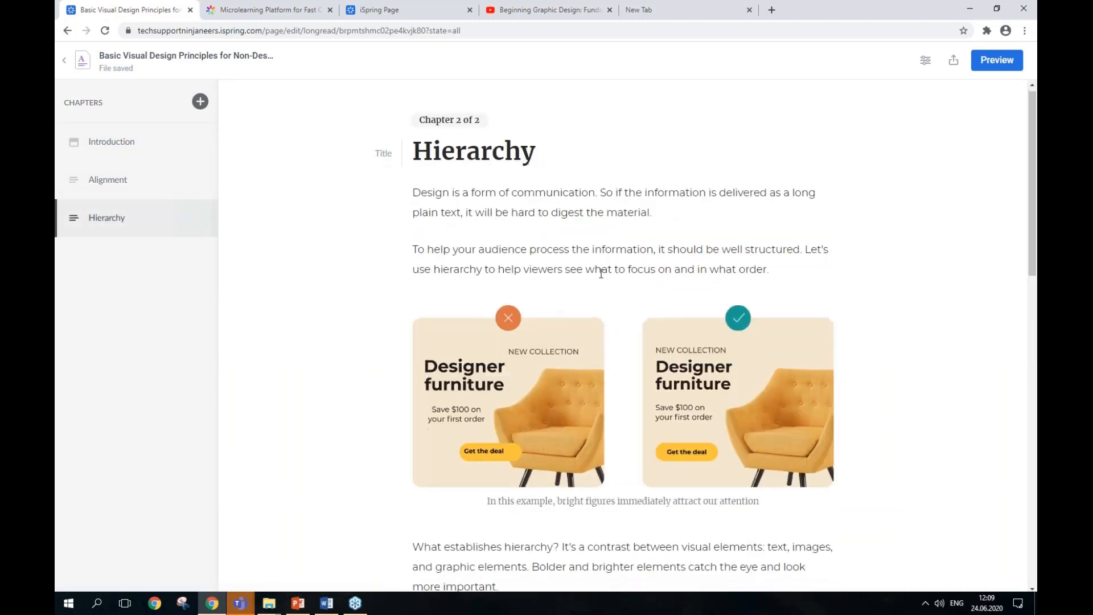
scroll(600, 274, "down", 7)
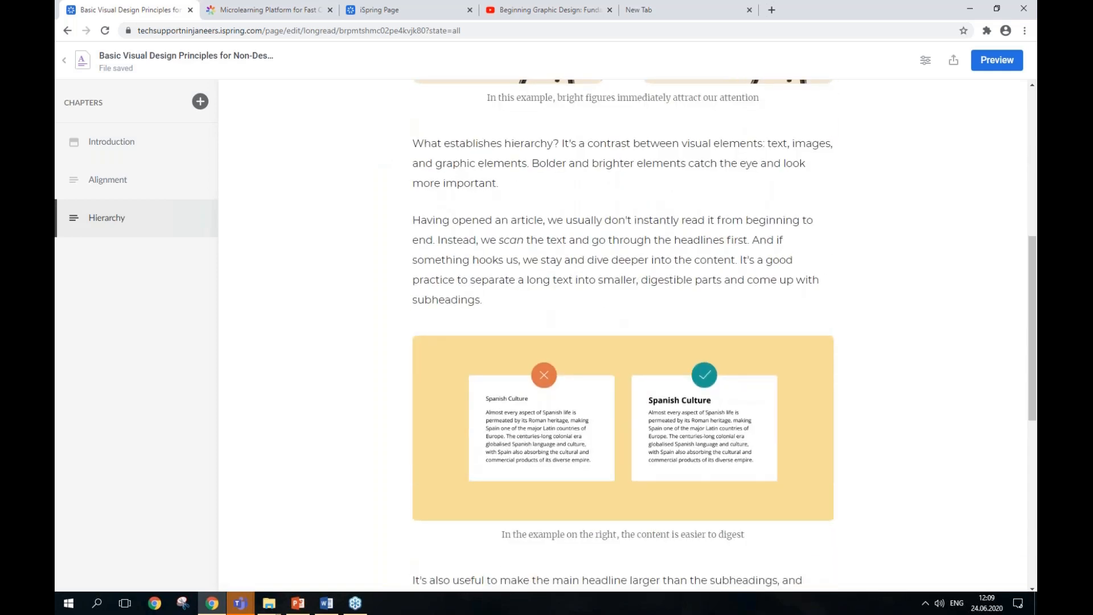
scroll(581, 198, "up", 2)
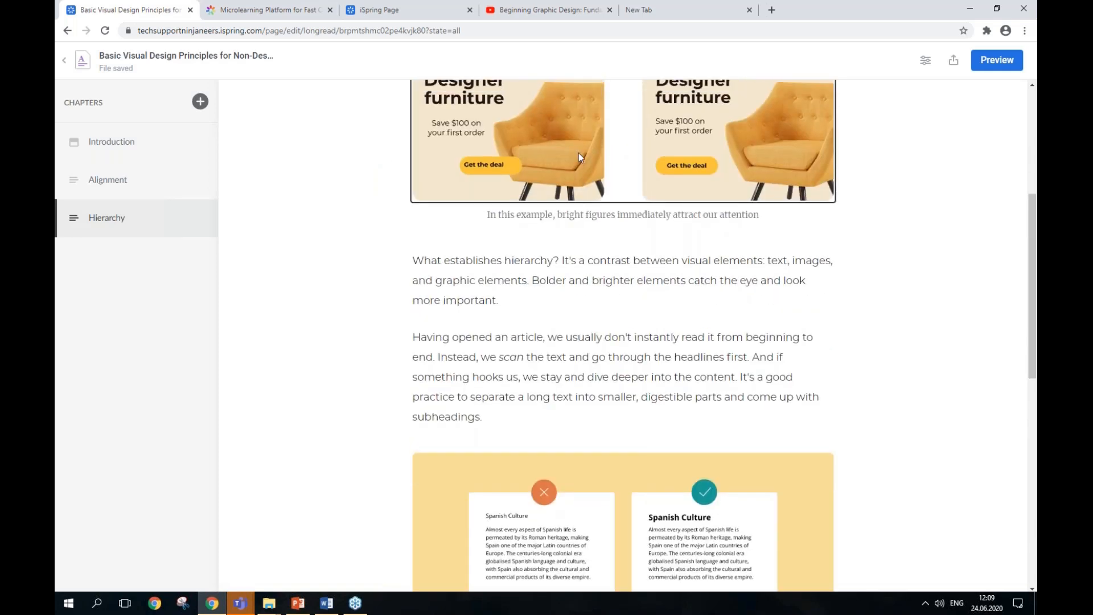
scroll(581, 199, "up", 3)
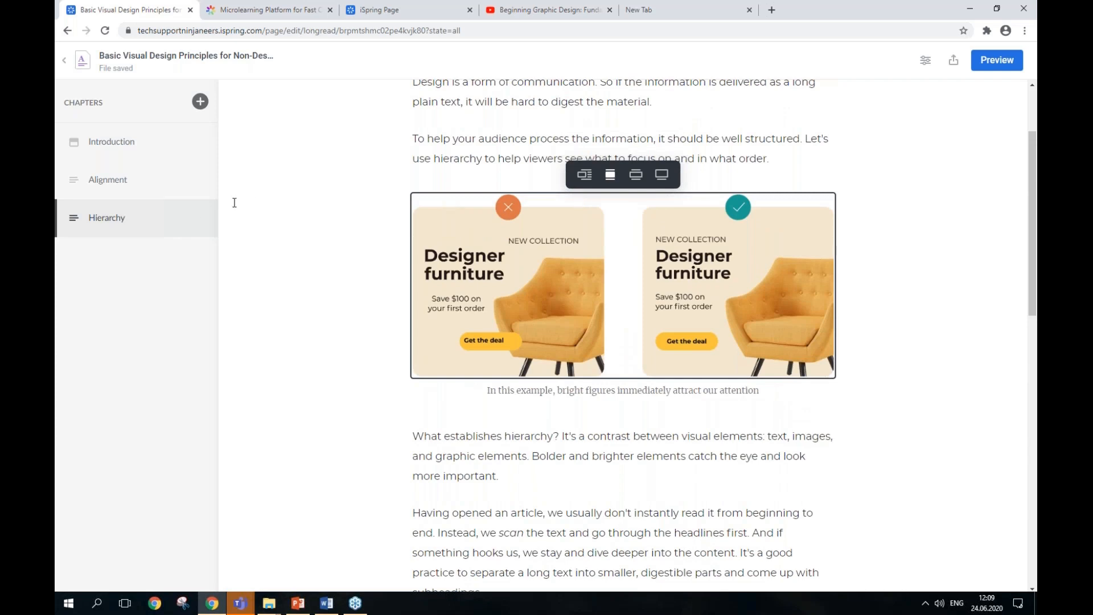
- Review the Alignment chapter's embedded video and the Hierarchy chapter's question exercise, and return to the Introduction
left_click(93, 174)
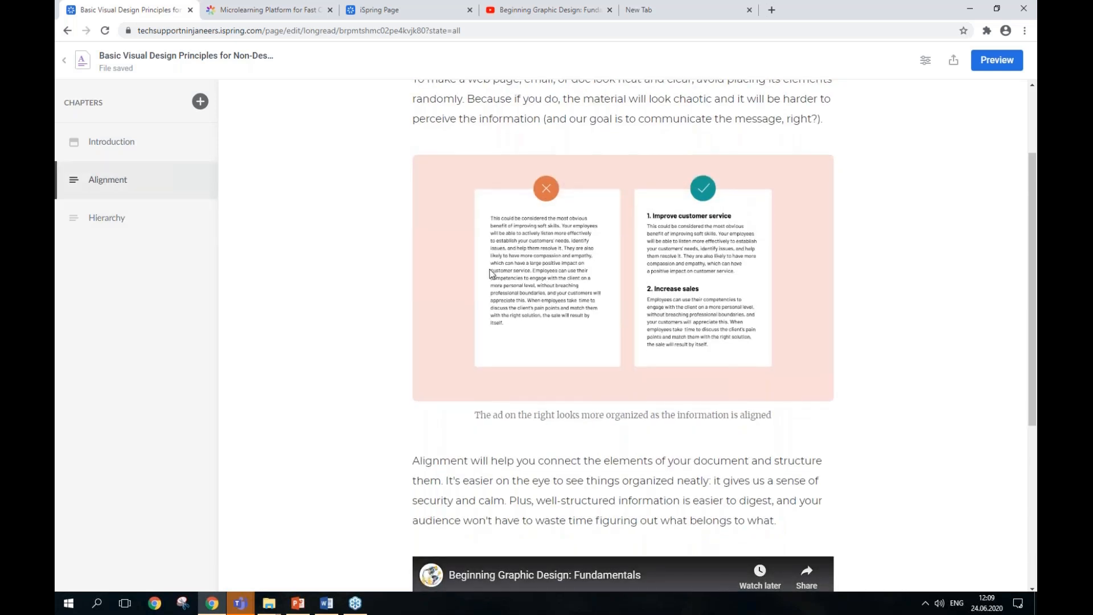
scroll(672, 357, "down", 6)
left_click(621, 385)
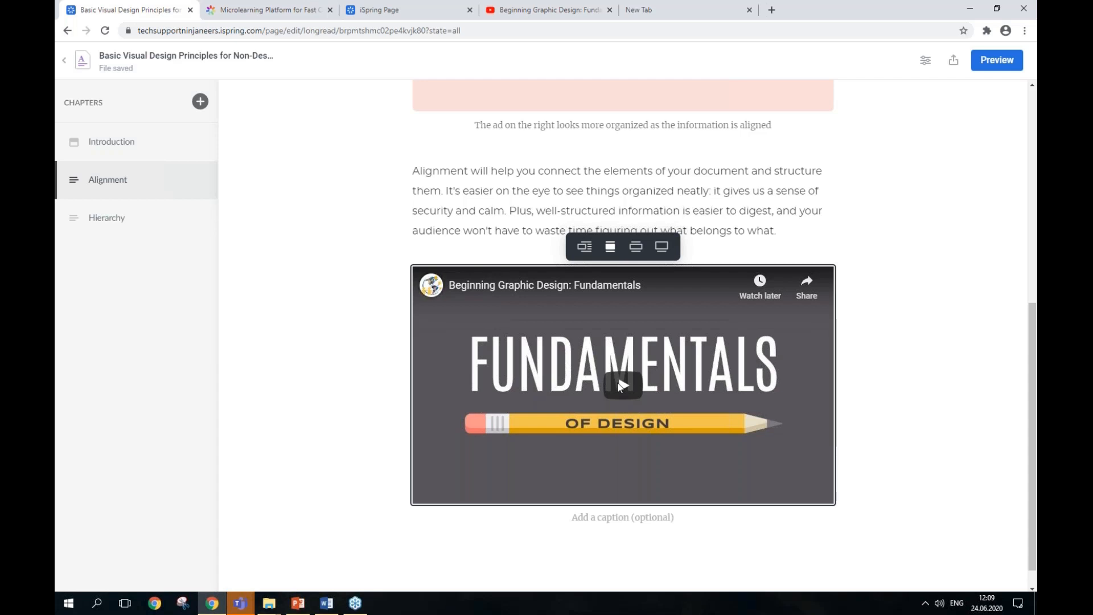
left_click(132, 230)
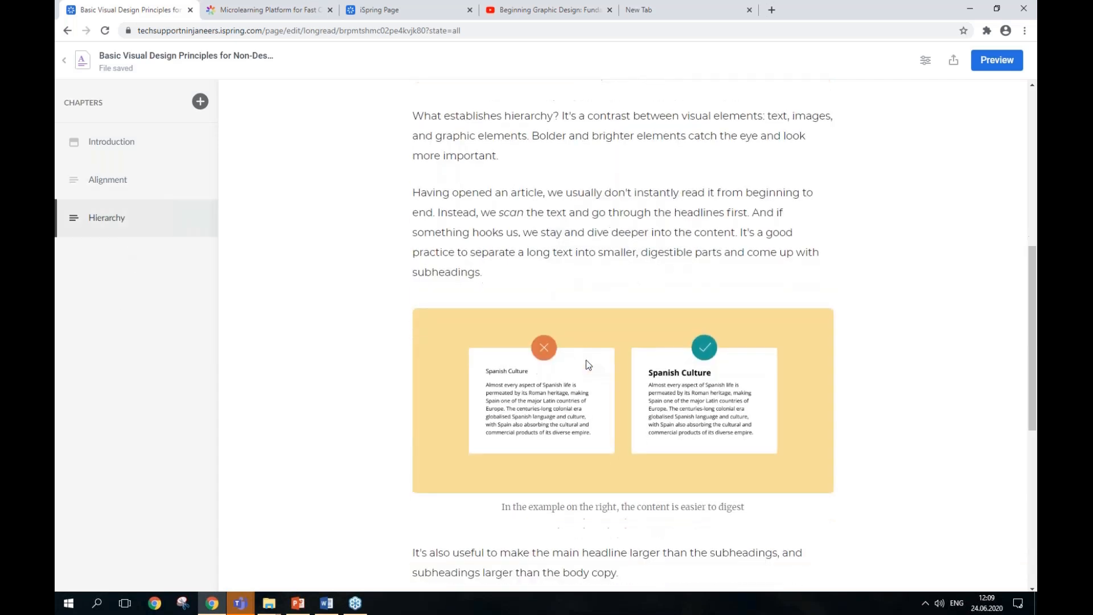
scroll(588, 364, "down", 7)
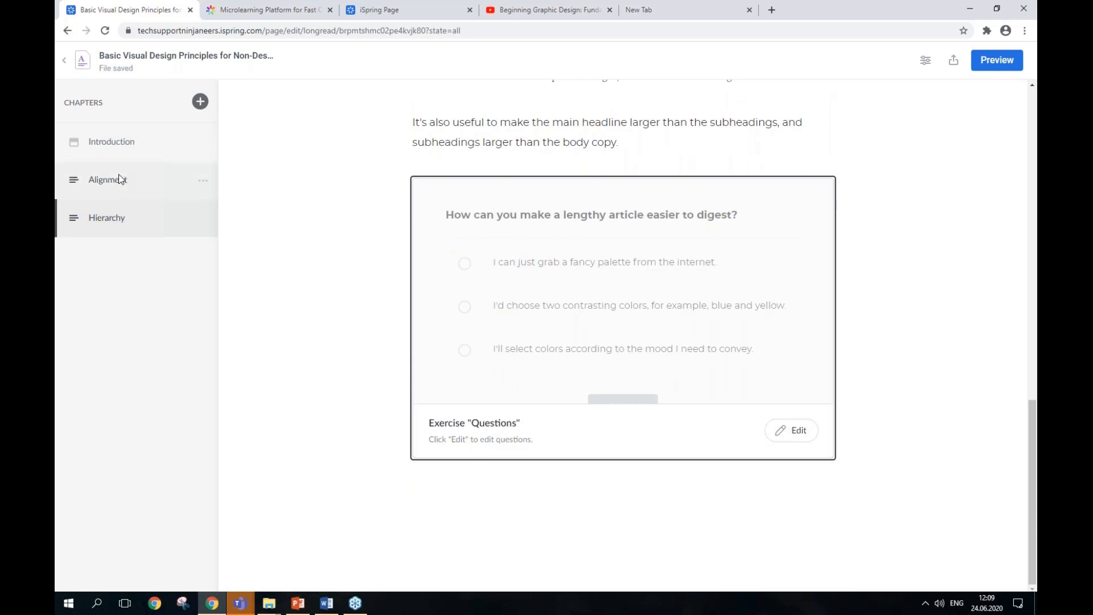
left_click(117, 149)
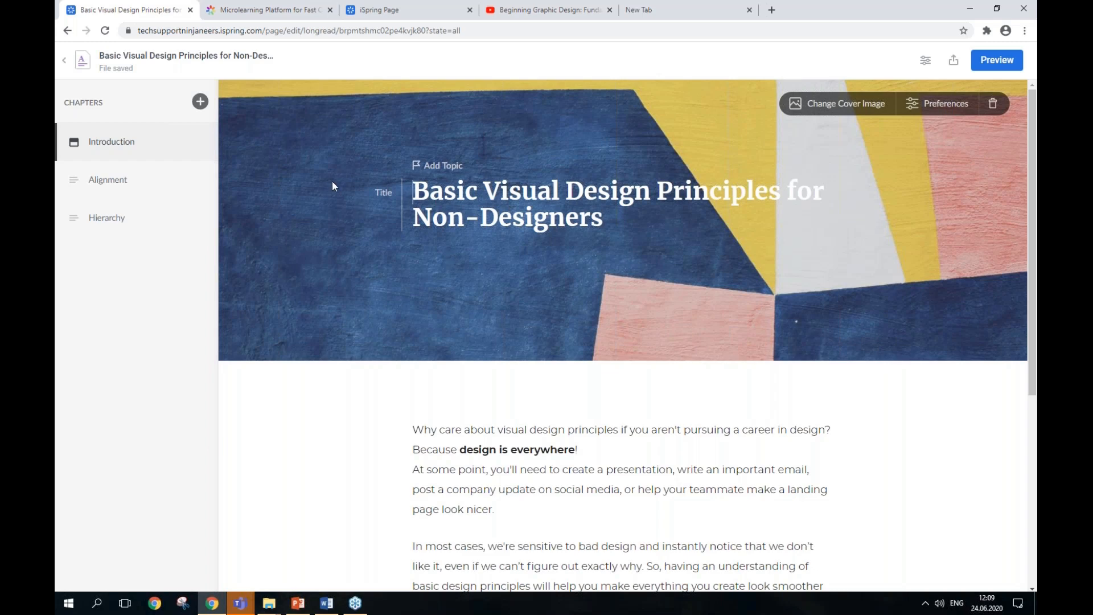
- View the iSpring Page product website, and open the Course for designers project in the materials library
left_click(278, 7)
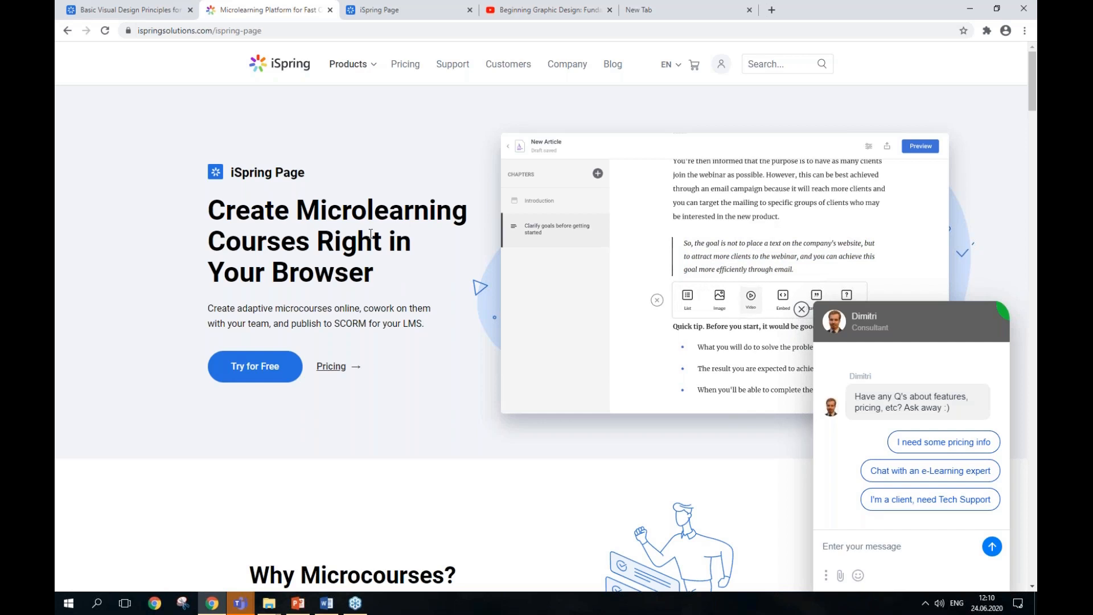
left_click(393, 10)
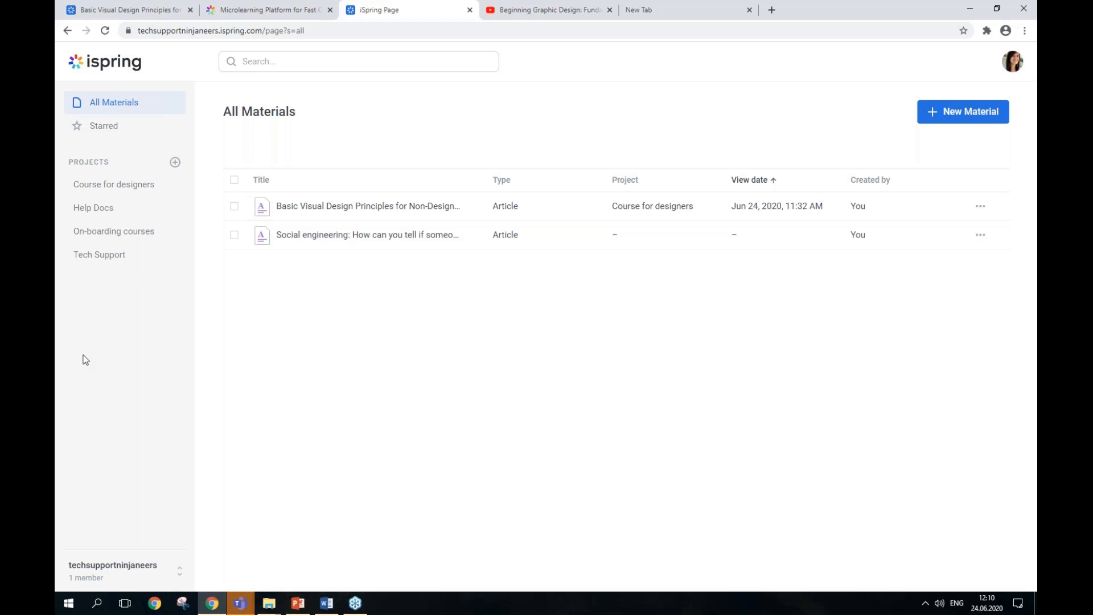
left_click(125, 192)
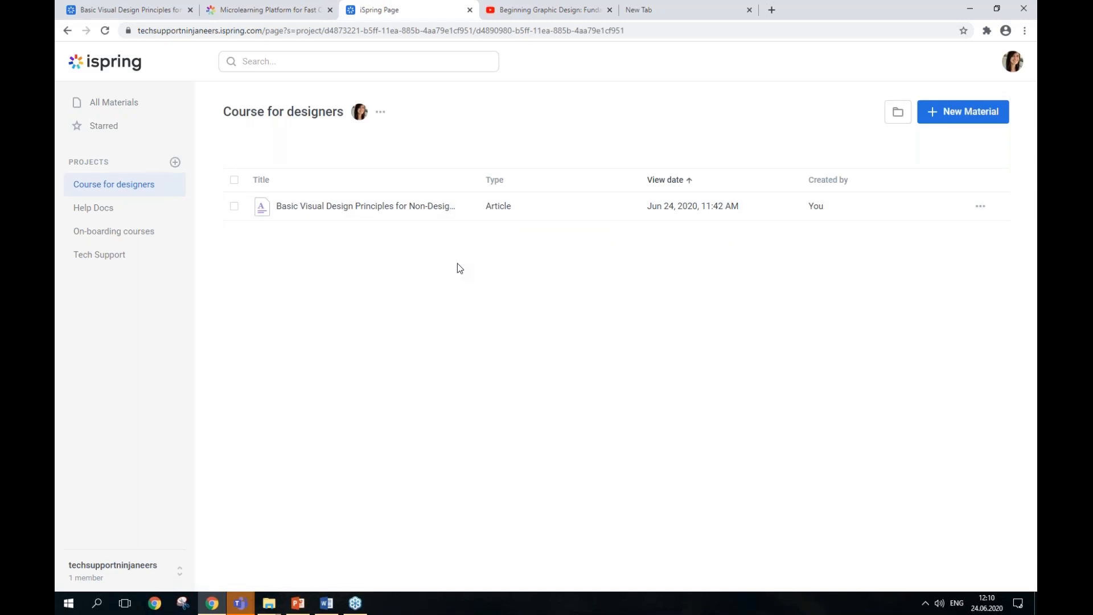
- Create a project with the default name New Project and return to the Course for designers project
left_click(175, 163)
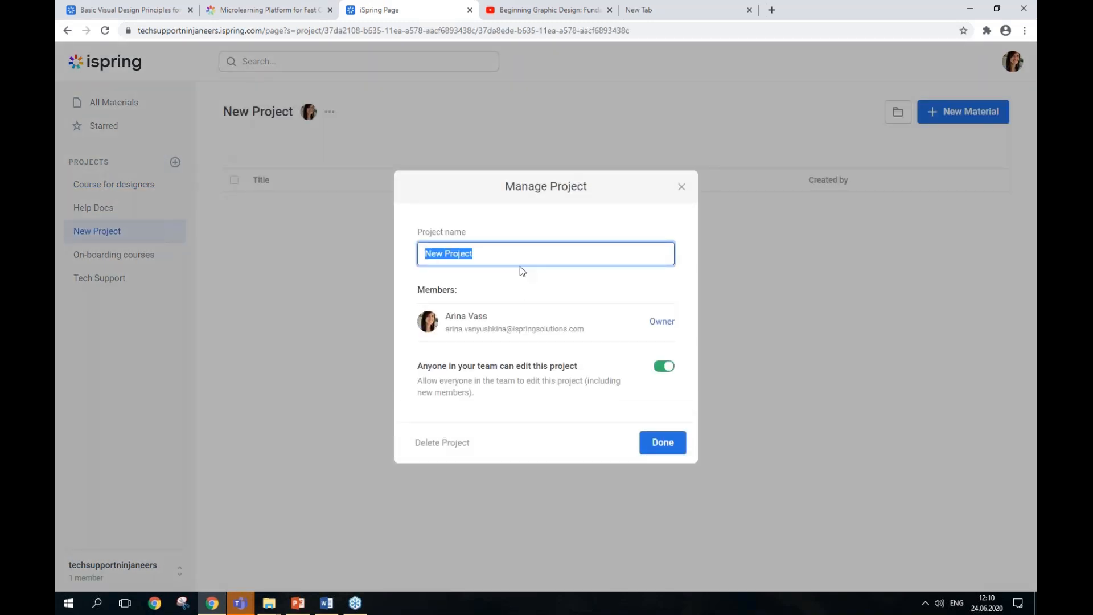
left_click(680, 188)
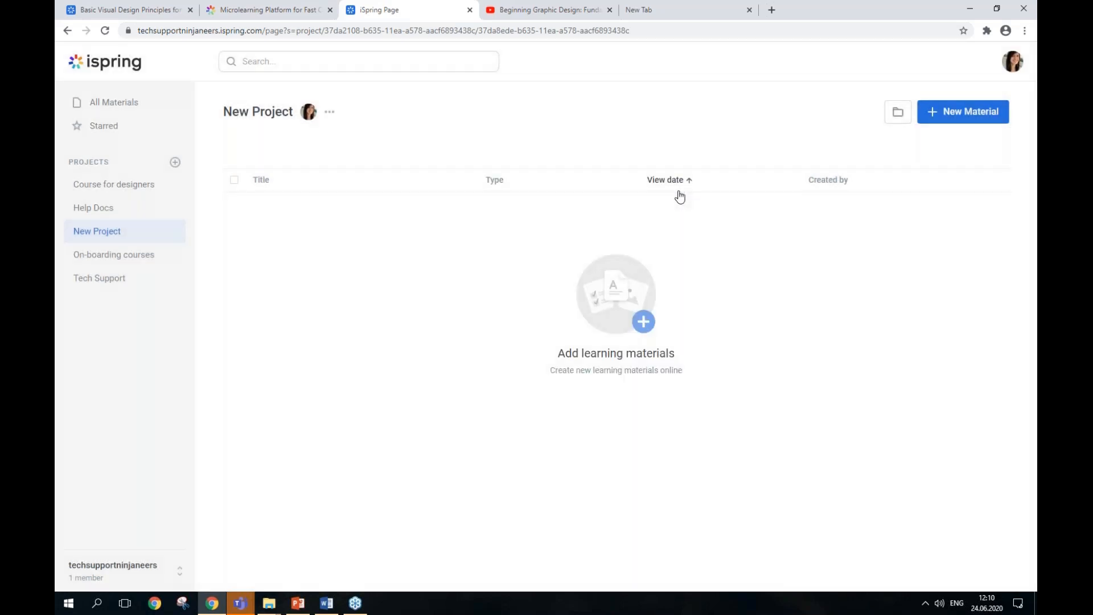
left_click(100, 192)
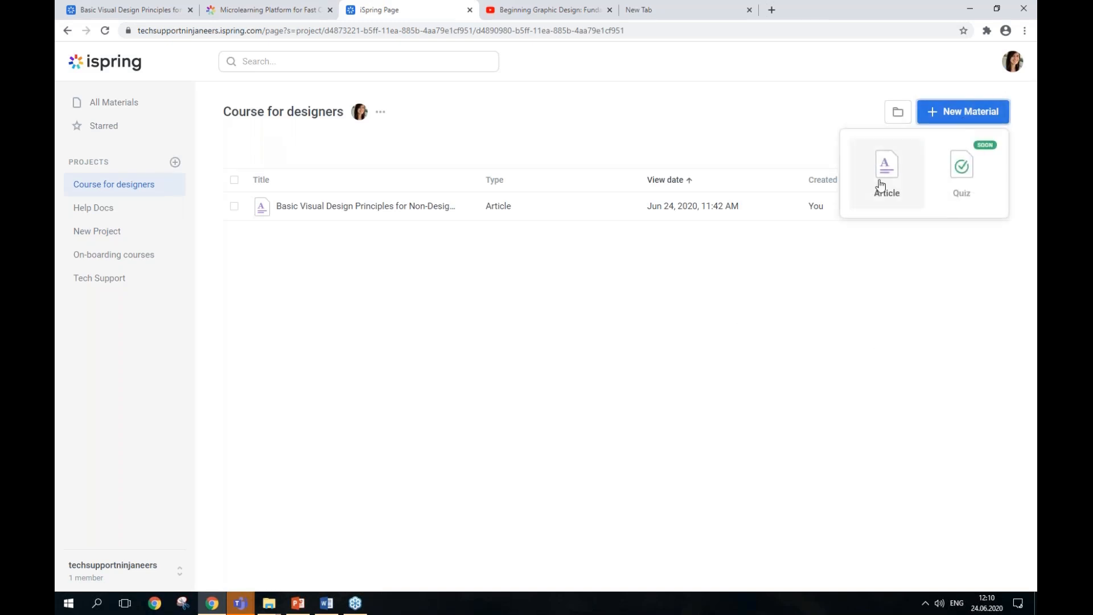
left_click(531, 299)
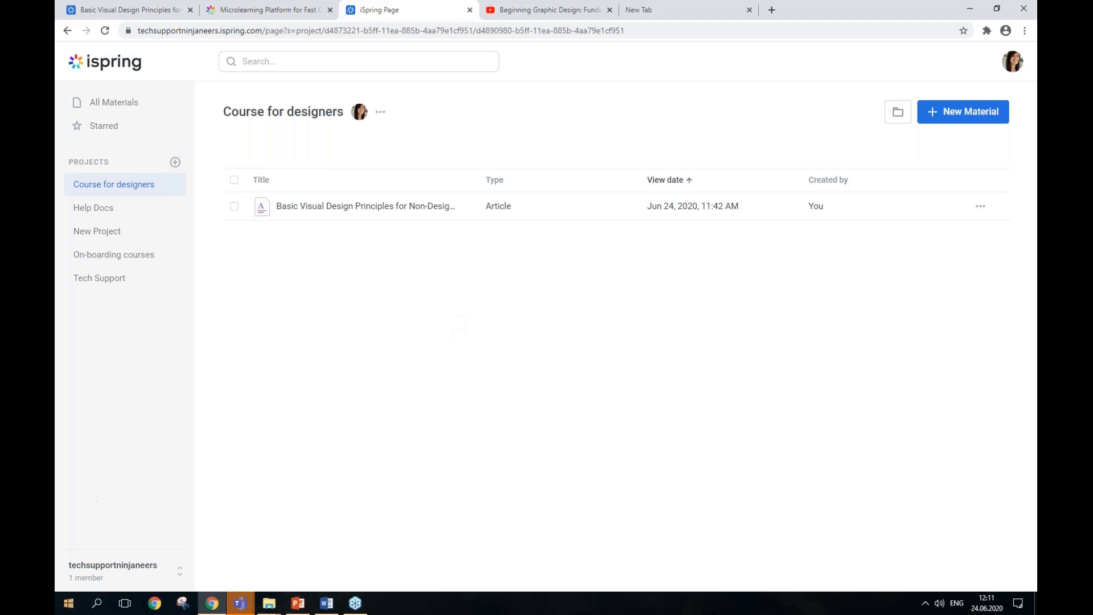
- Examine the account's Team Management dialog, including its e-mail invitation field, and close it without inviting anyone
left_click(138, 570)
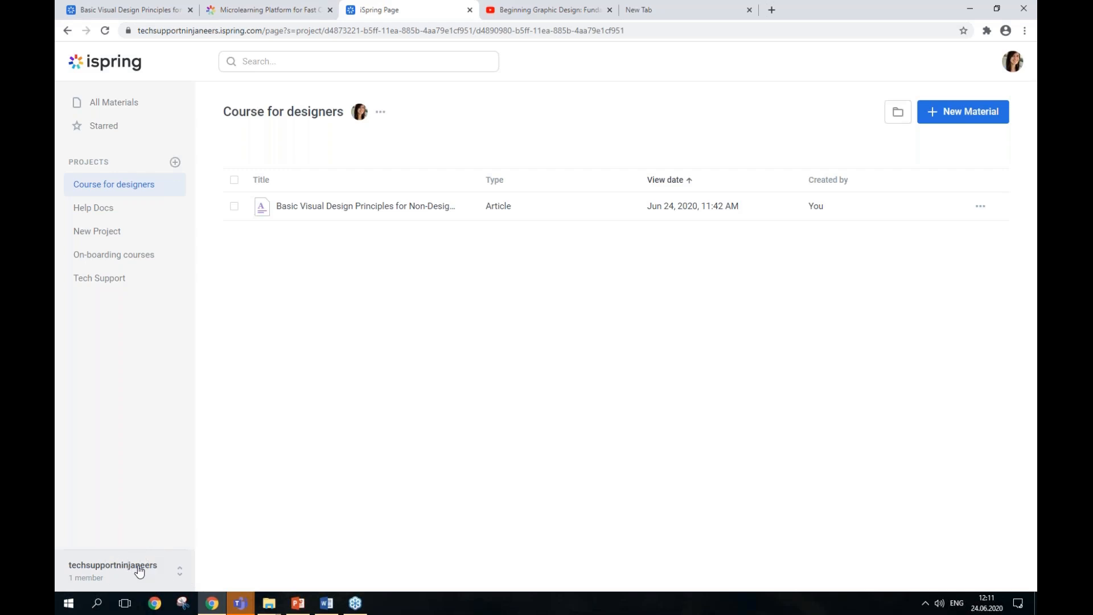
left_click(139, 570)
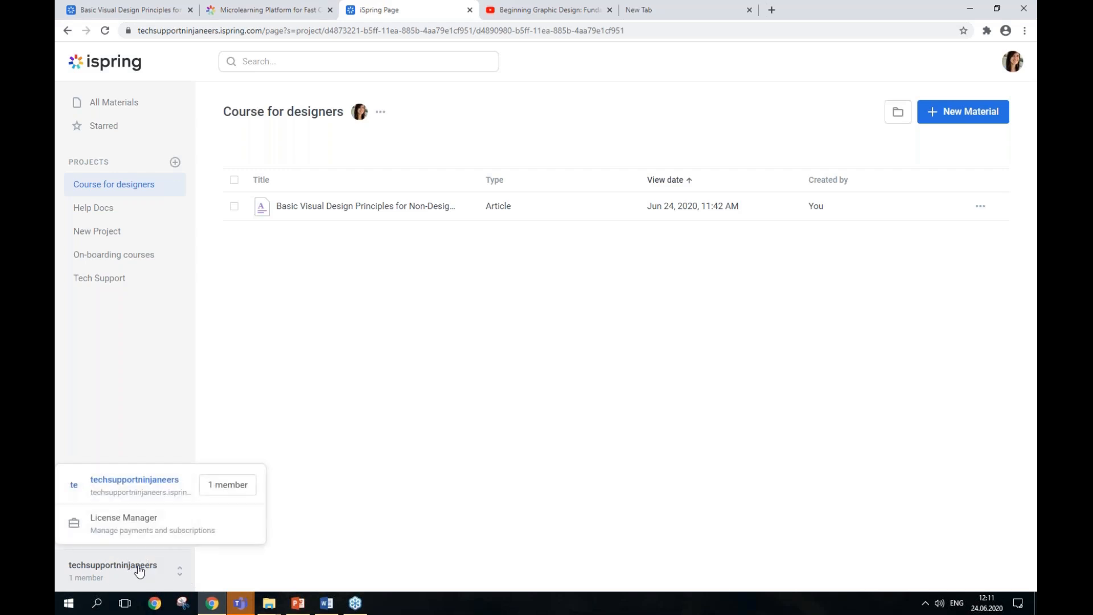
left_click(142, 490)
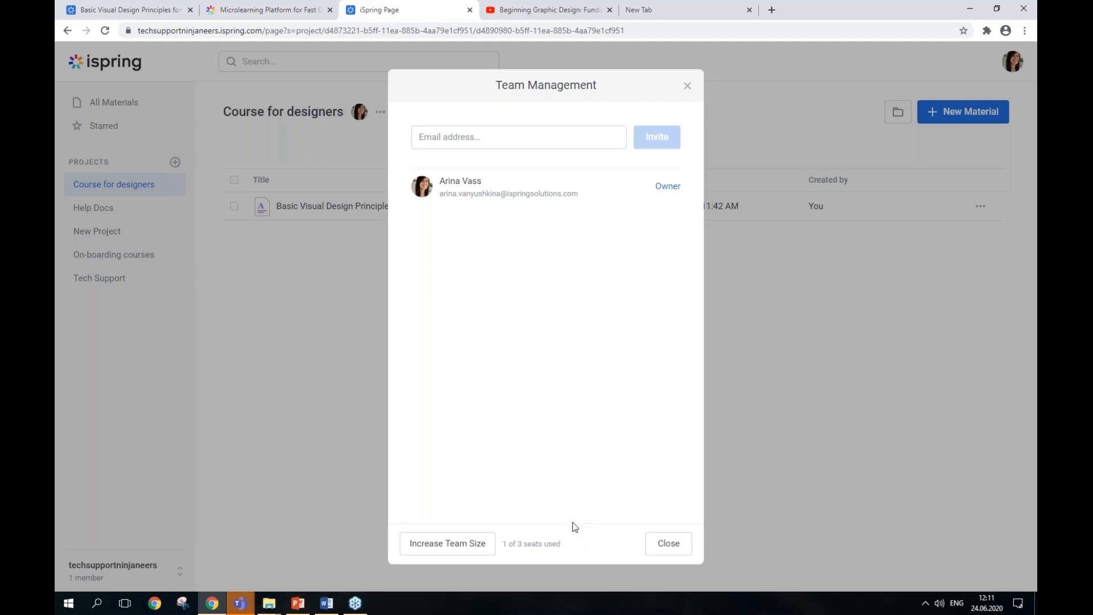
left_click(486, 138)
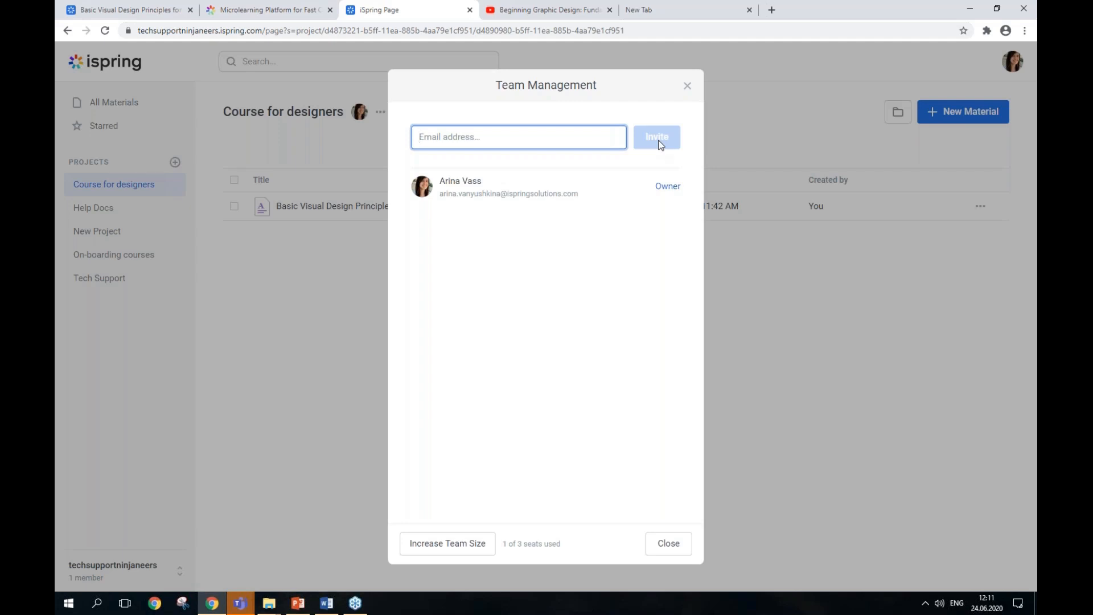
left_click(687, 90)
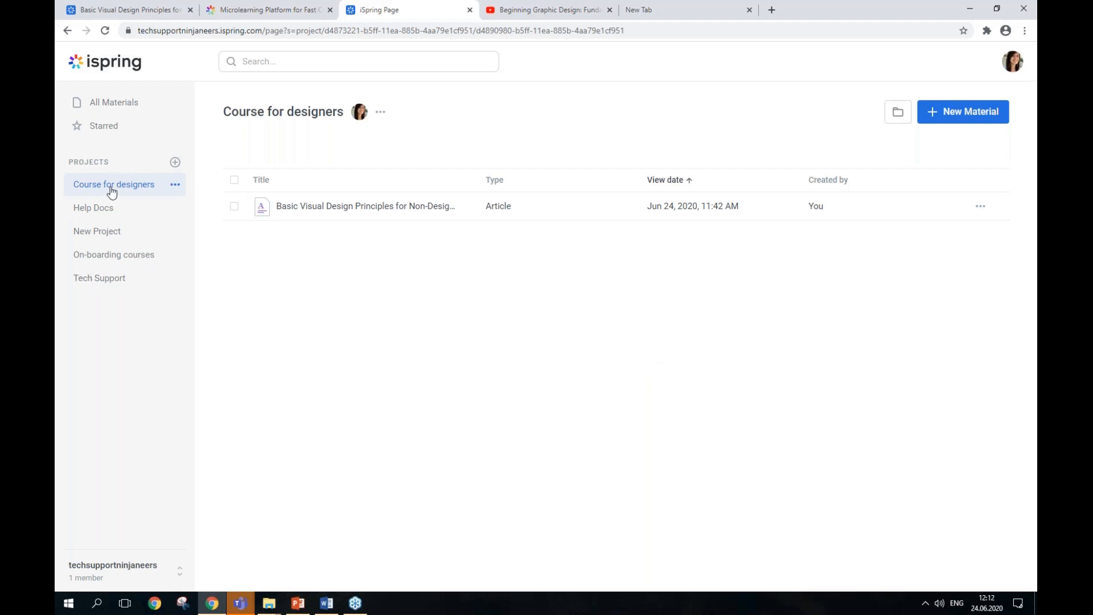
- Create an article in the Course for designers project and title it "Basic Visual Design Principles for Non-Designers"
left_click(982, 112)
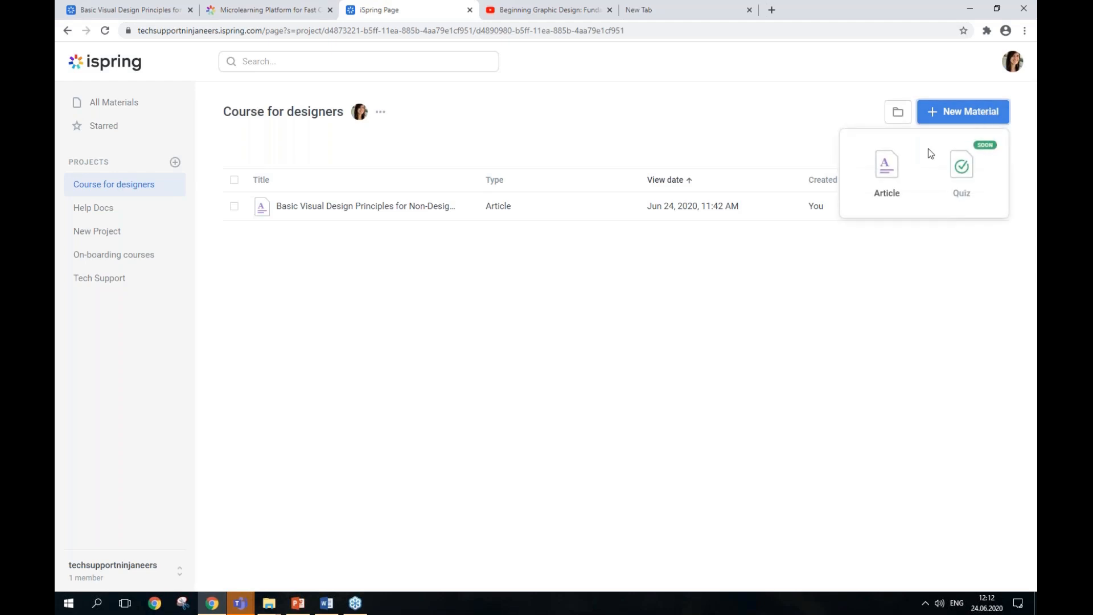
left_click(902, 171)
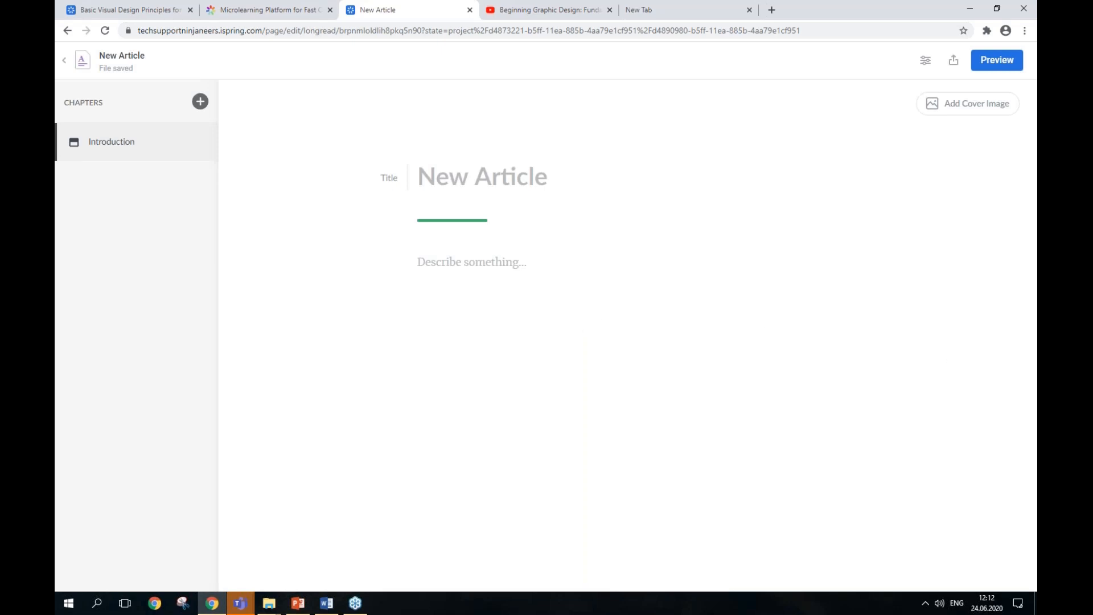
key("alt+Tab")
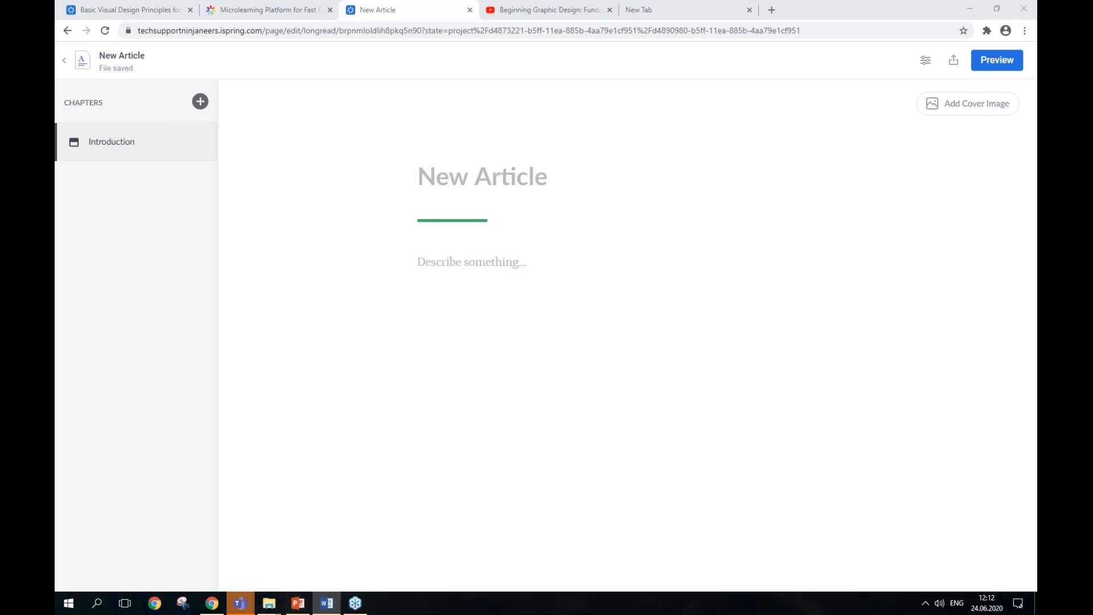
left_click(476, 180)
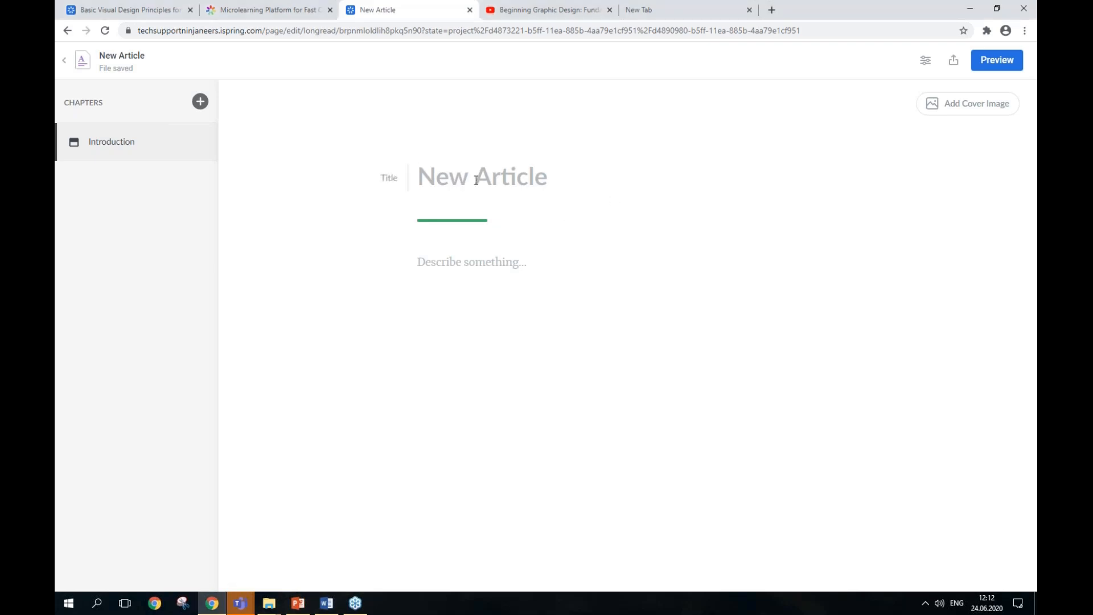
type("Basic Visual Design Principles for Non-Designers")
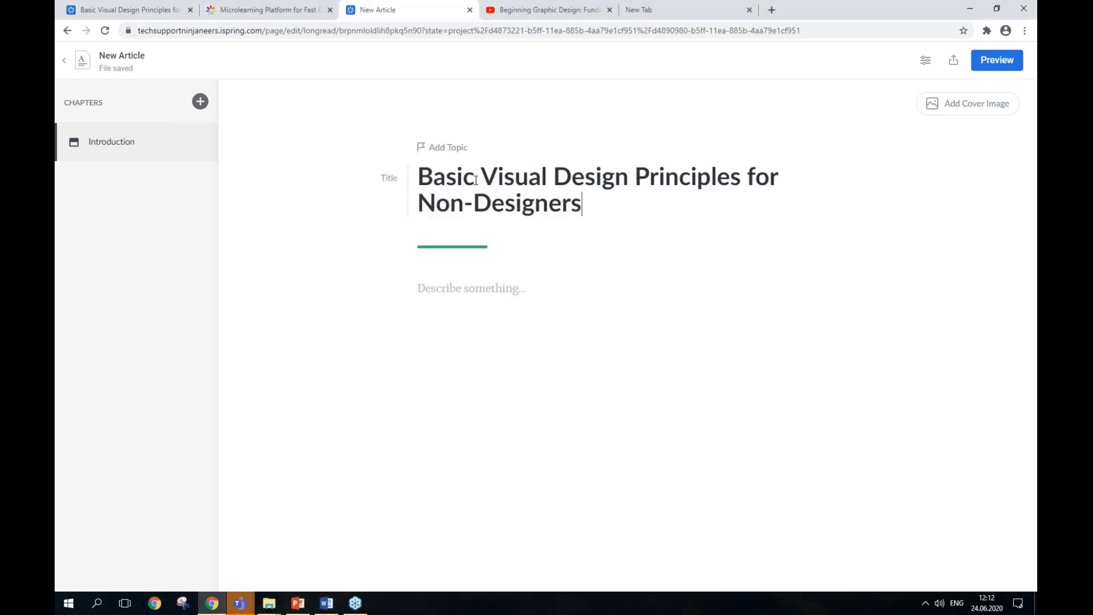
- Add the image 1.png from the desktop folder "1" as the article's cover
left_click(960, 109)
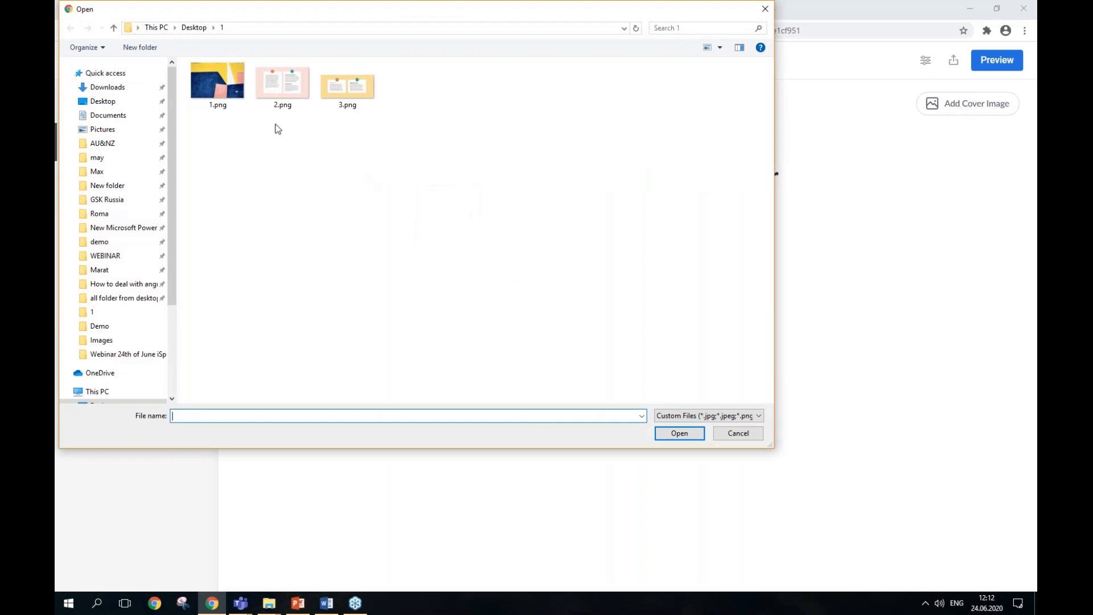
left_click(227, 101)
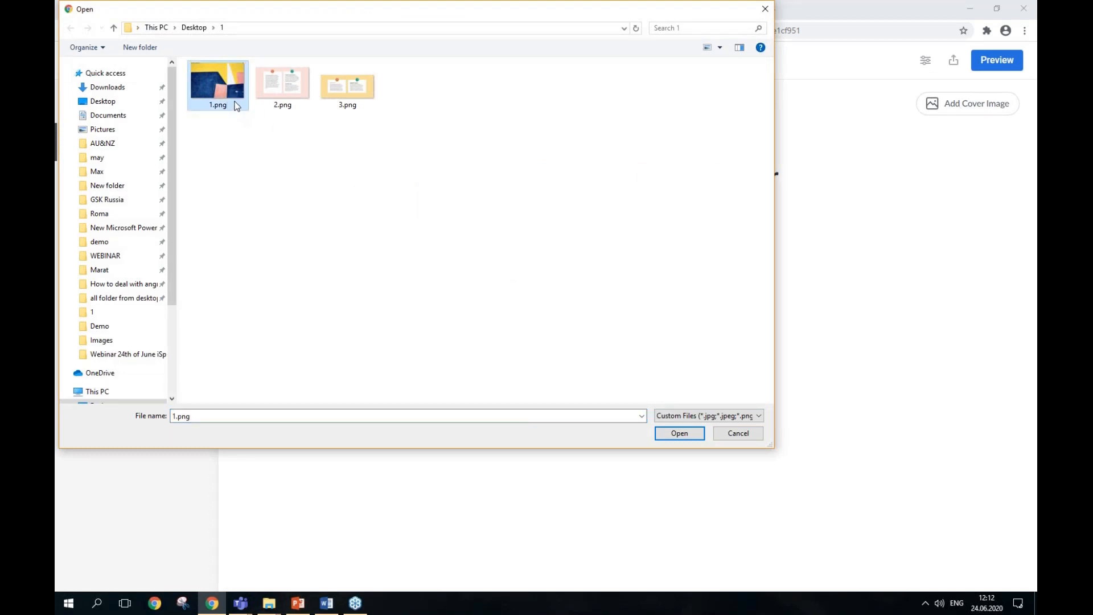
double_click(236, 104)
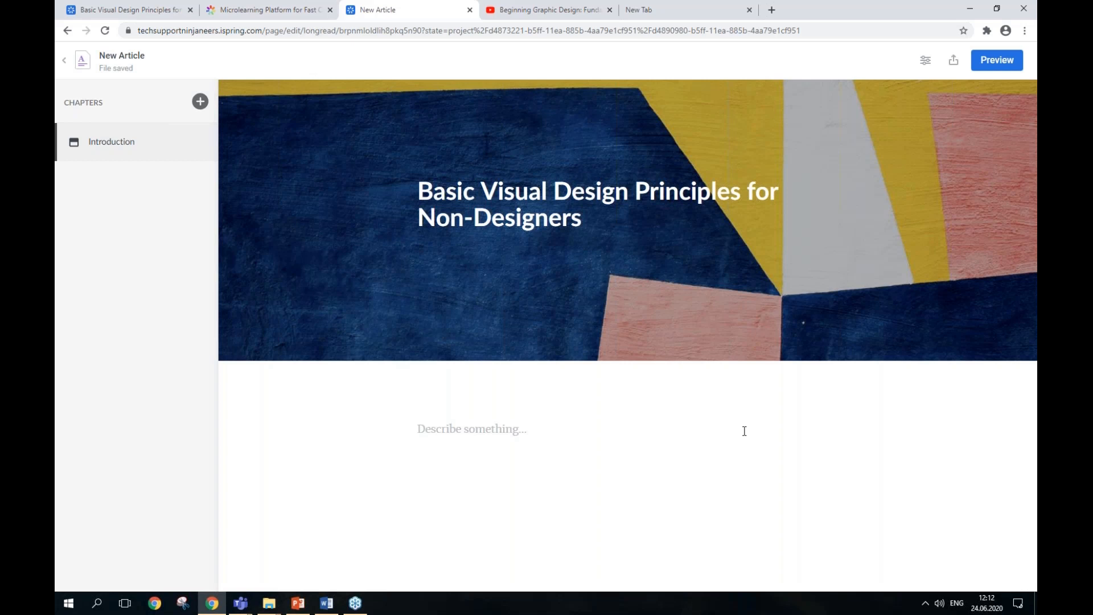
- Set the cover image's overlay color to grey #7b7b7b
mouse_move(939, 112)
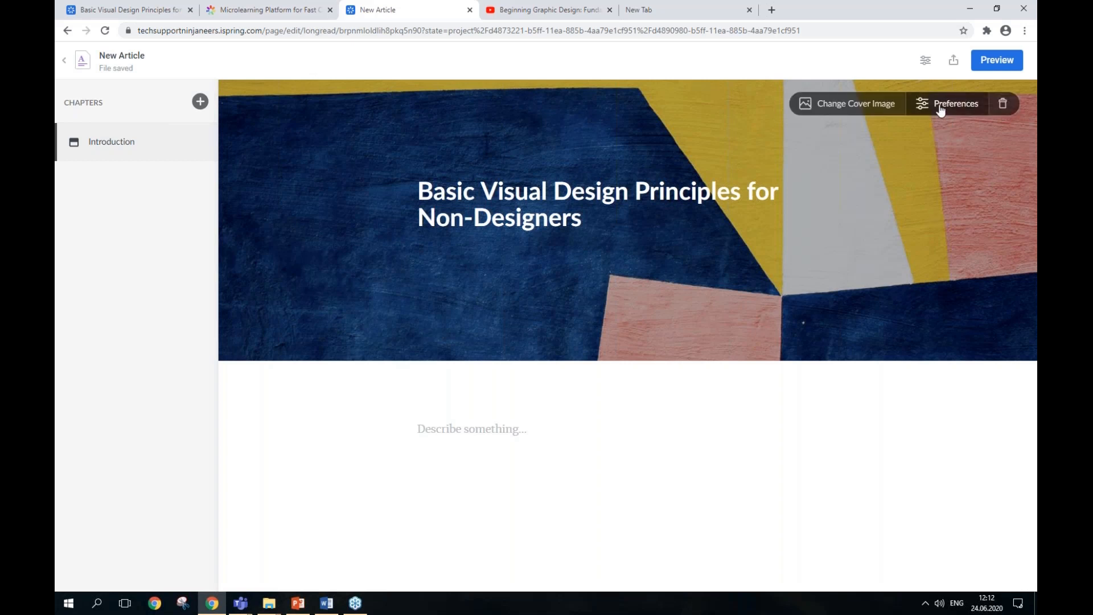
left_click(940, 111)
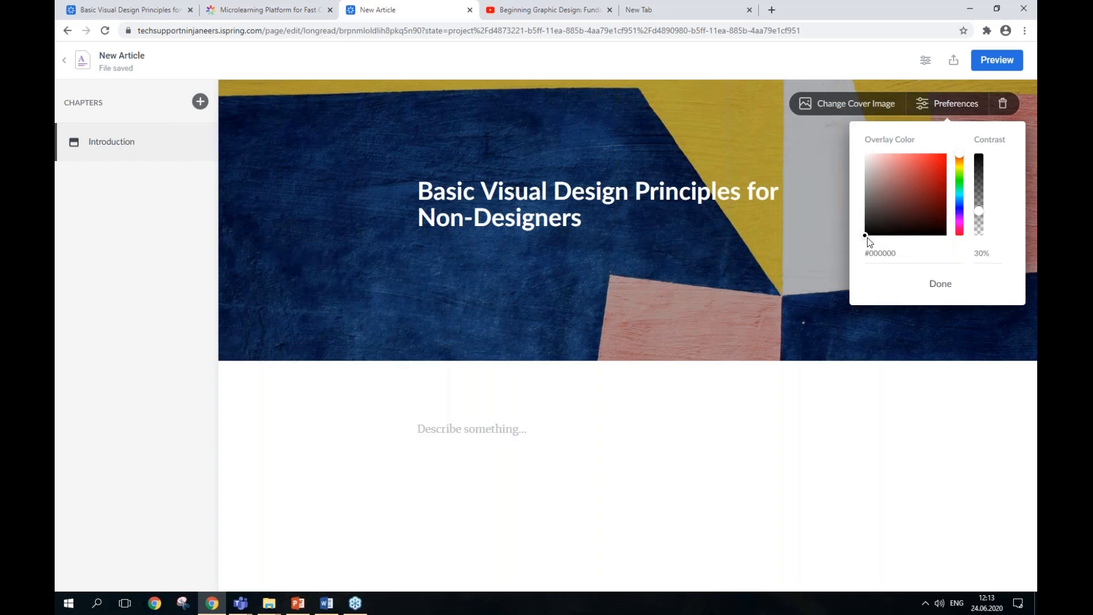
left_click_drag(867, 193, 857, 197)
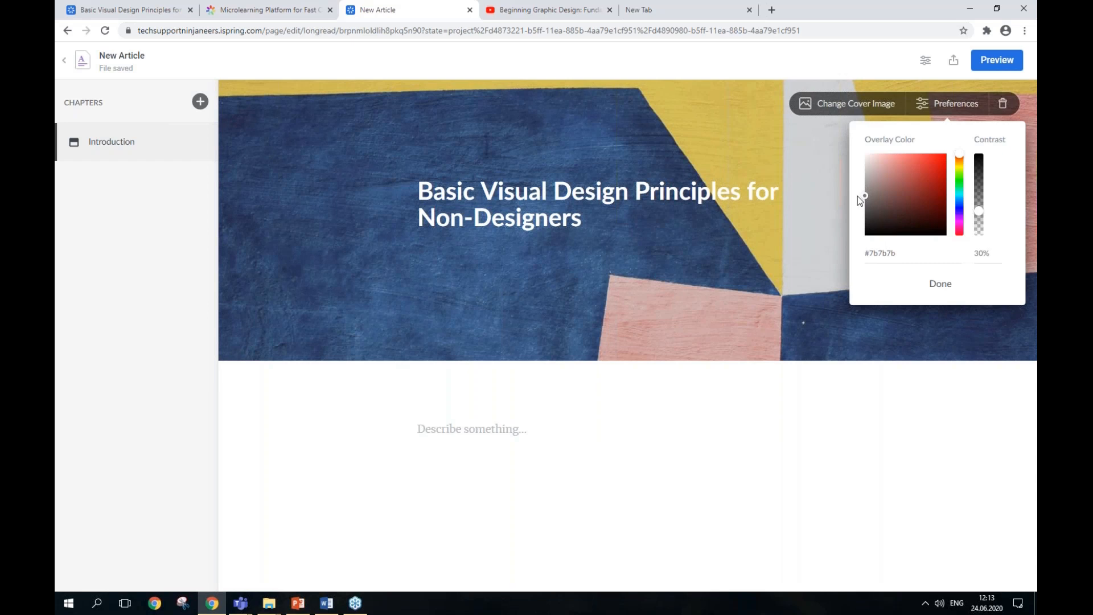
left_click(941, 284)
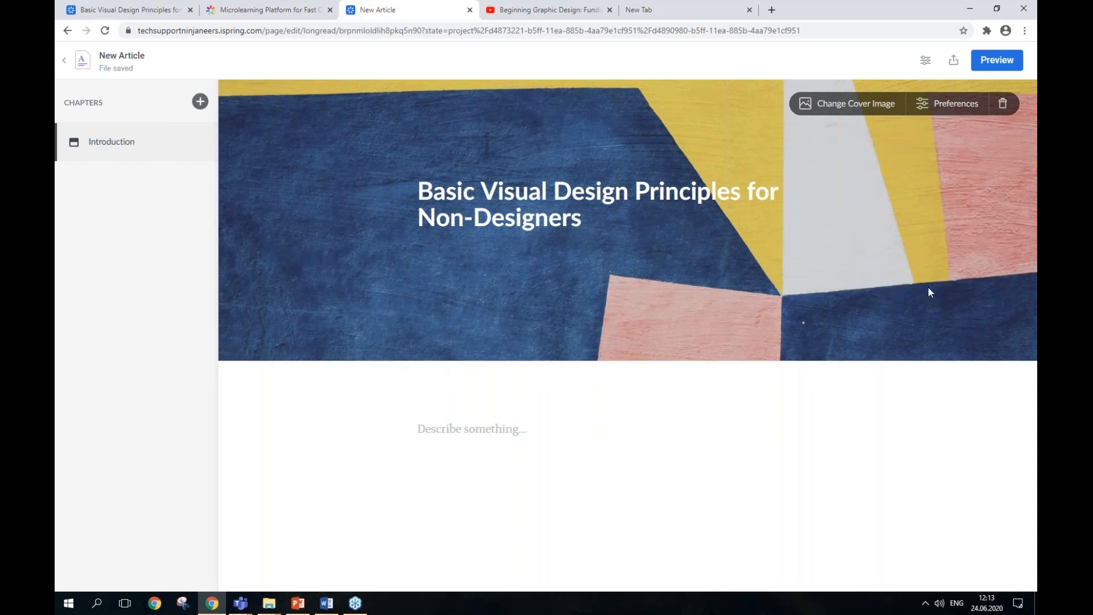
- Fill the introduction with the prepared Word text that begins "Why care about visual design principles if you aren't pursuing a career in design?"
left_click(461, 436)
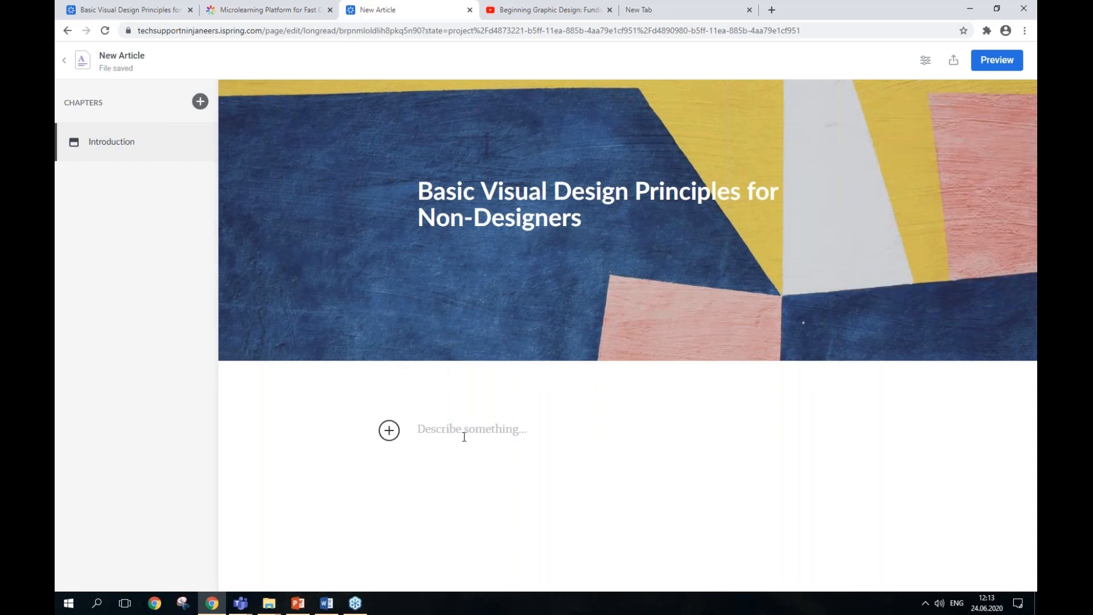
key("alt+Tab")
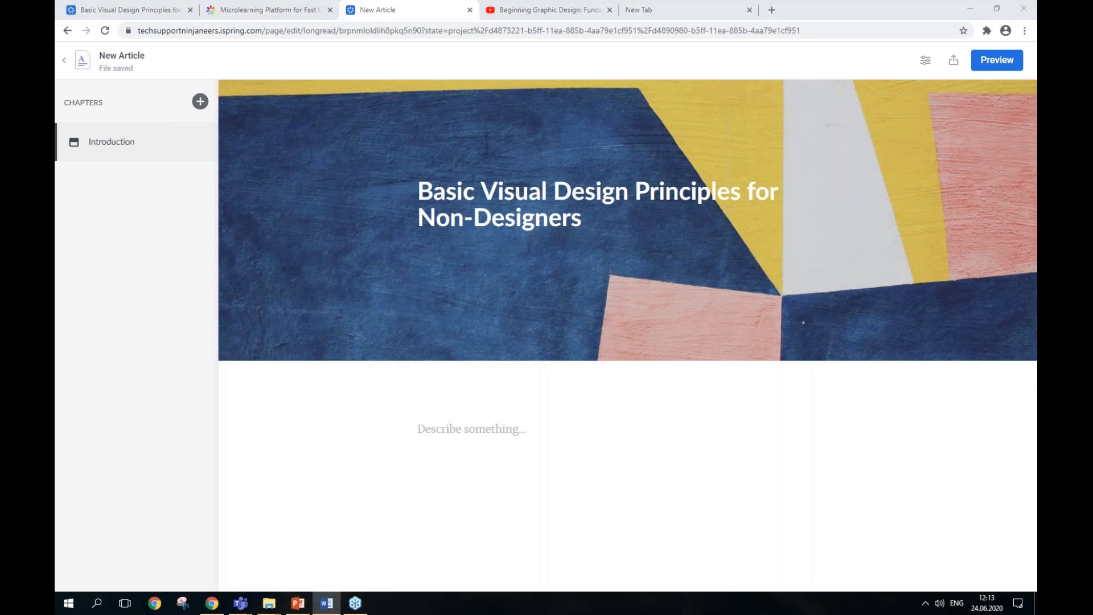
left_click(458, 436)
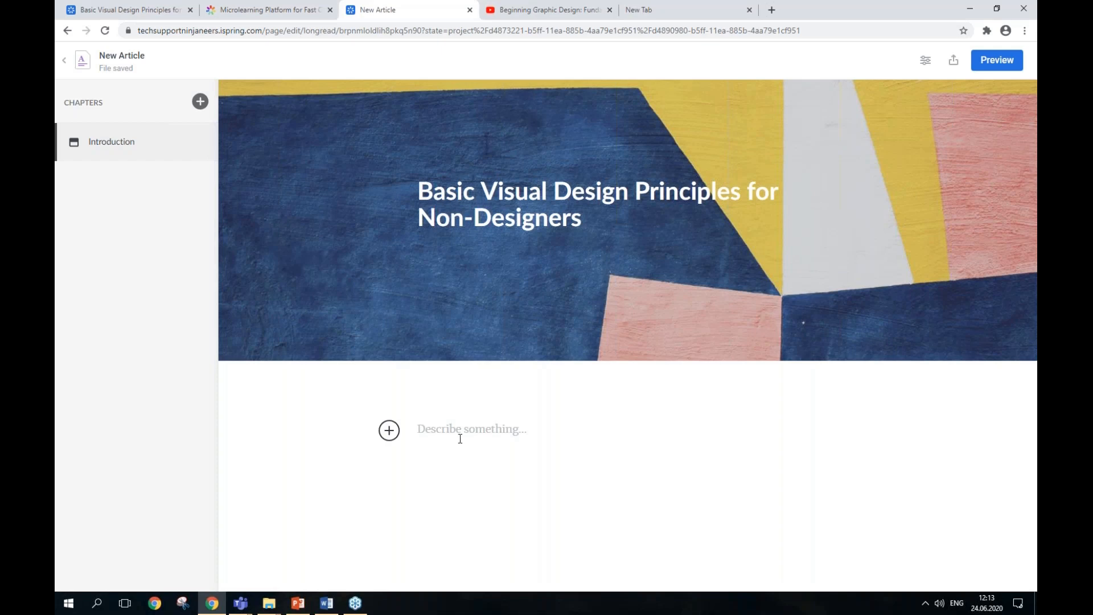
type("Why care about visual design principles if you aren't pursuing a career in design? Because design is everywhere! At some point, you'll need to create a presentation, write an important email, post a company update on social media, or help your teammate make a landing page look nicer. In most cases, we're sensitive to bad design and instantly notice that we don’t like it, even if we can’t figure out exactly why. So, having an understanding of basic design principles will help you make everything you create look smoother and communicate with your audience more effectively. Why design matters They say that design equals fancy visuals. Well, it's actually not that simple! Design is a good mix of functionality and aesthetics. Its key purpose is to communicate the message, whatever the medium is — a website, a business card, or a slide deck. Now, let's see how to easily improve our designs and make them work for us and not against us.")
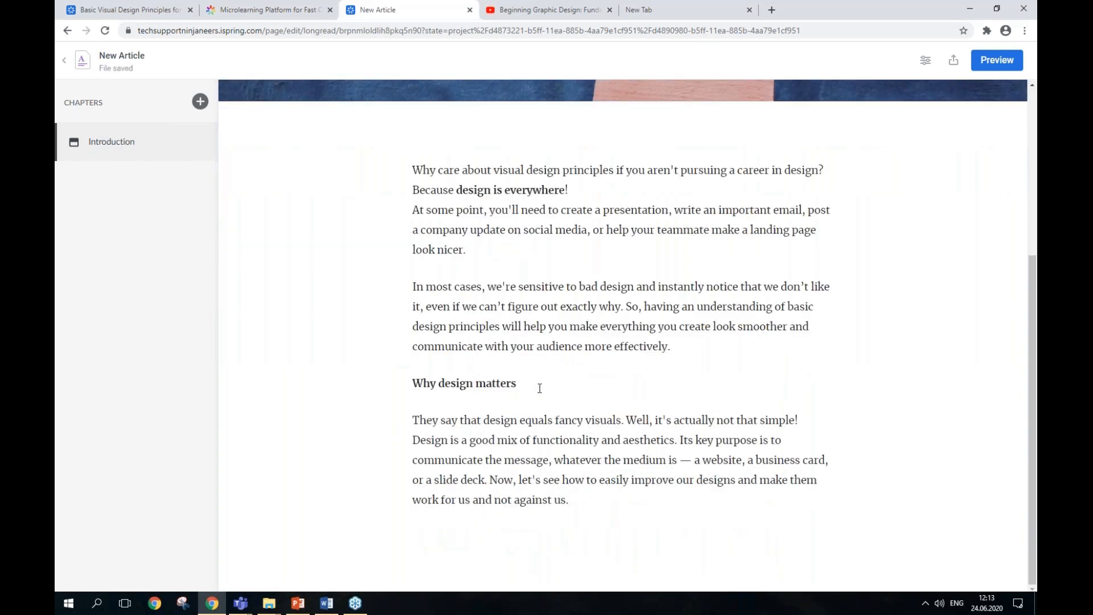
- Format the line "Why design matters" as a level-one heading and the paragraph below it as a quote
left_click(532, 386)
left_click_drag(533, 386, 411, 389)
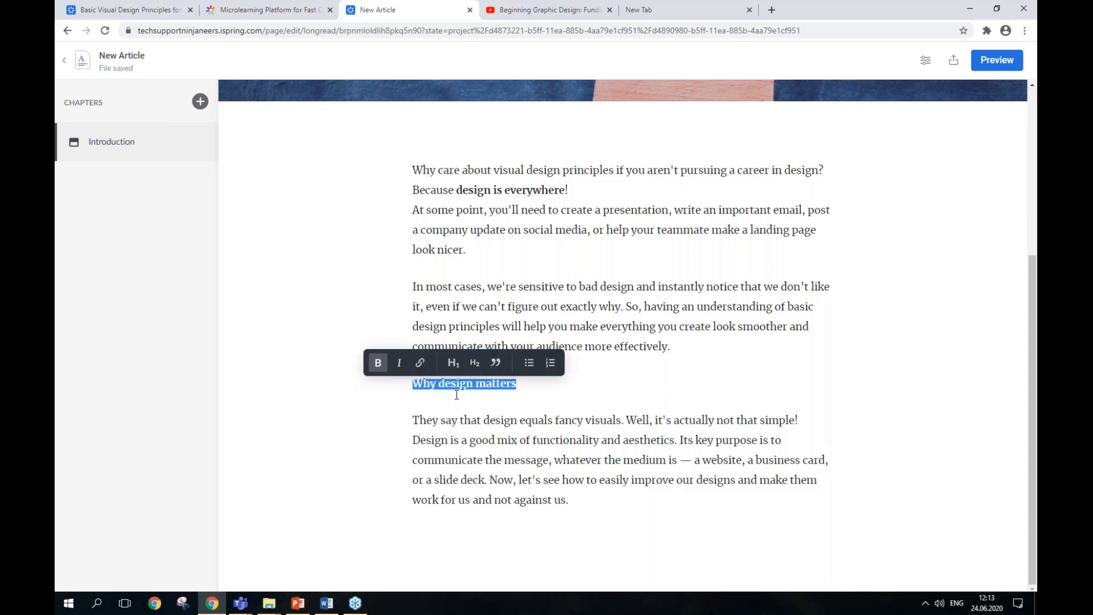
left_click(452, 362)
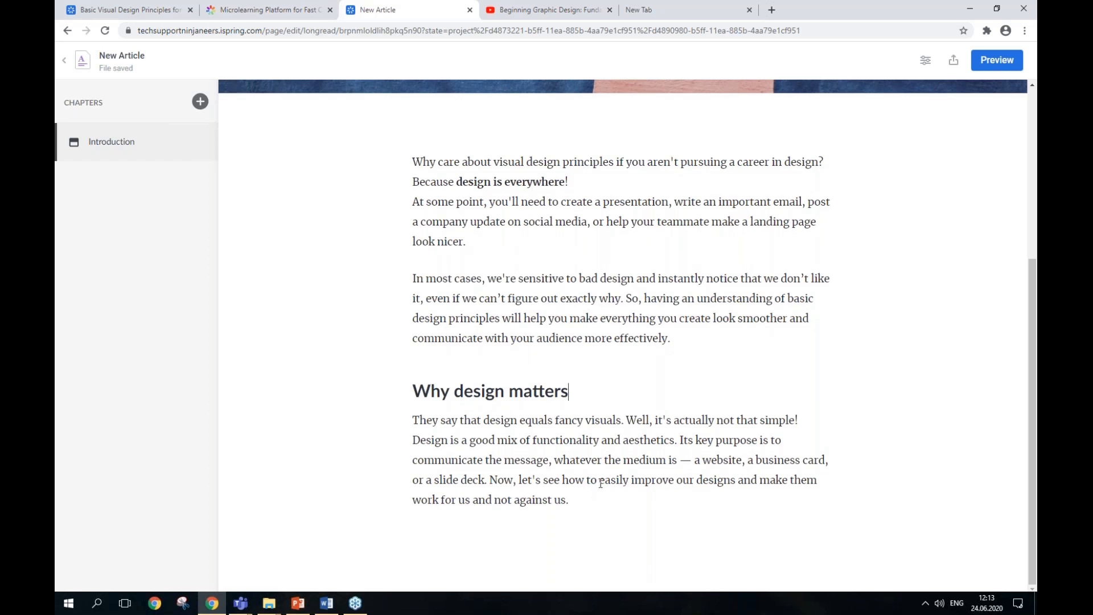
left_click_drag(586, 500, 401, 422)
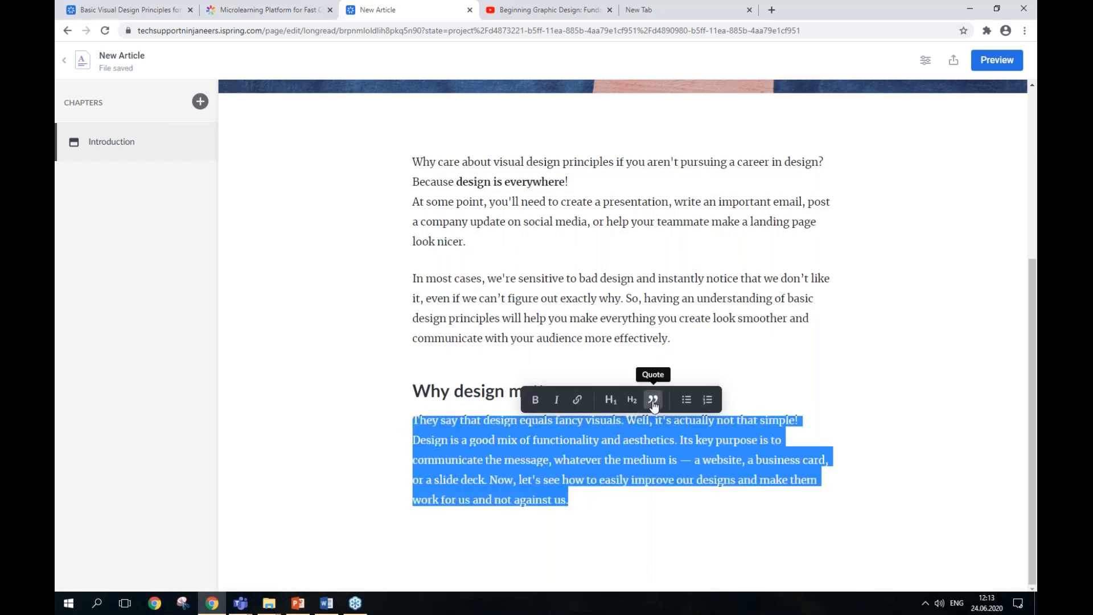
left_click(654, 404)
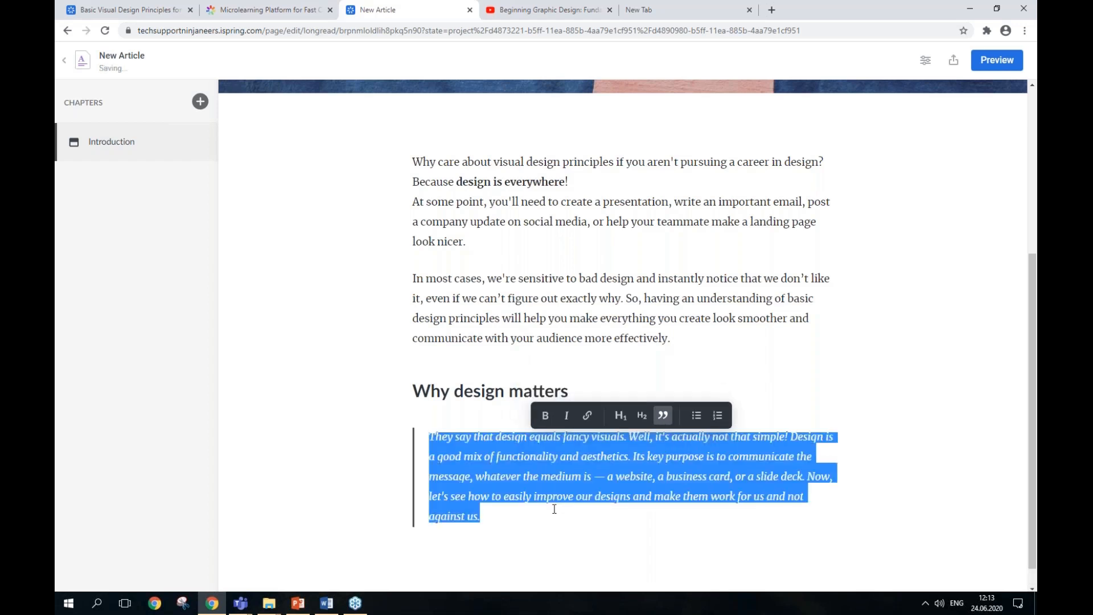
left_click(556, 512)
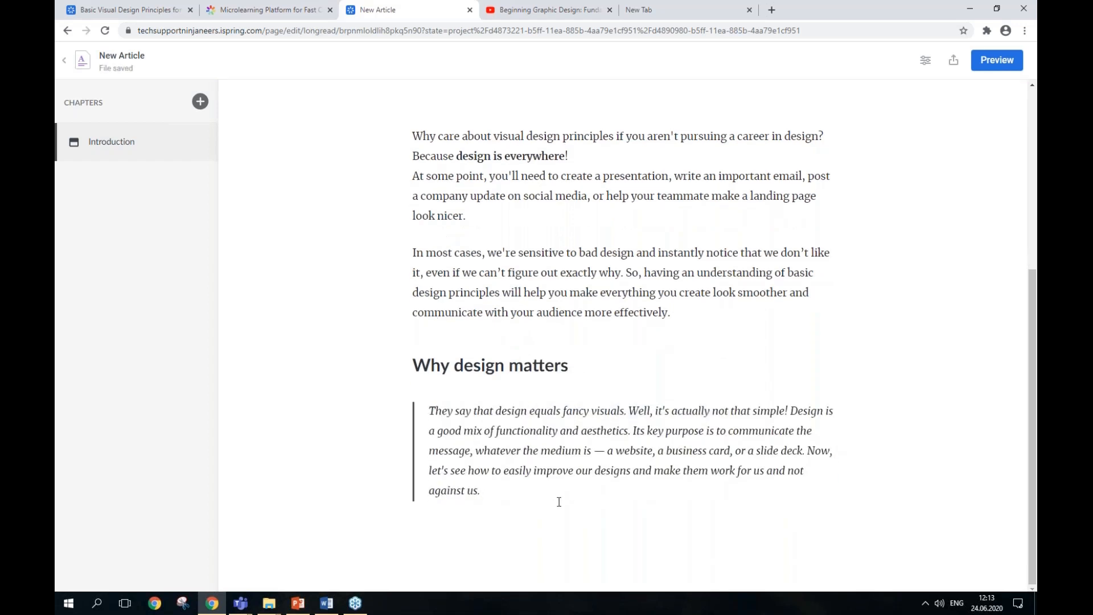
- Add a new chapter after the Introduction and title it "Alignment"
scroll(559, 500, "up", 5)
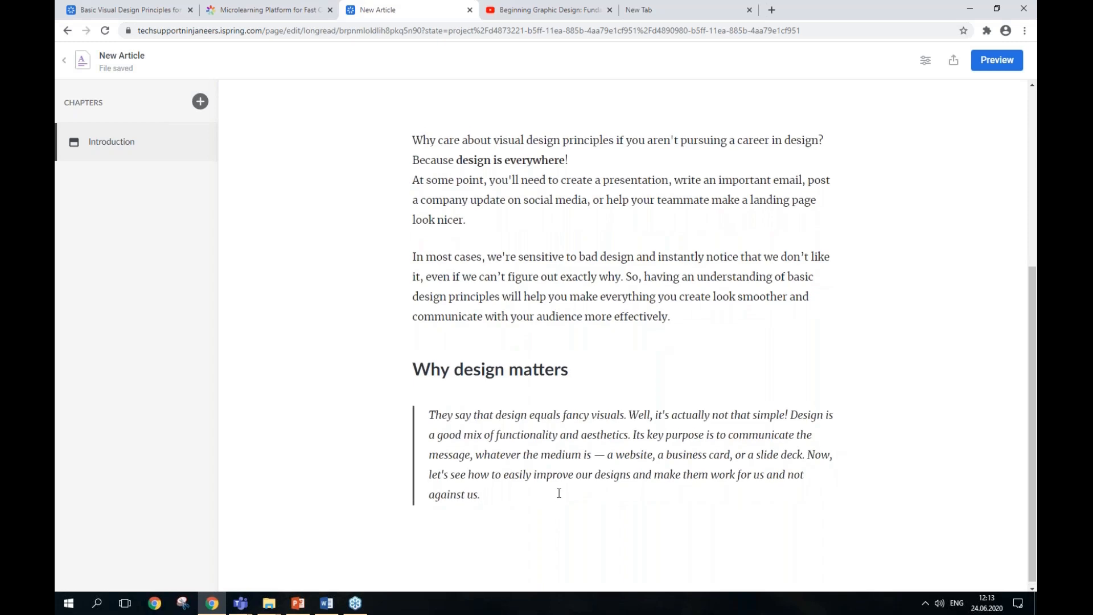
scroll(560, 485, "up", 1)
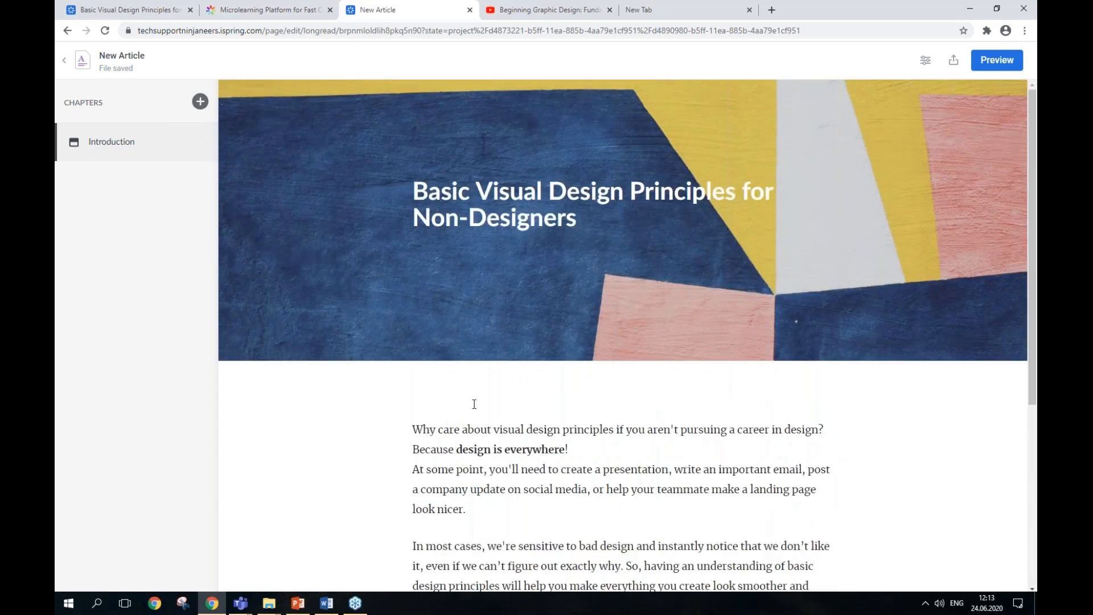
left_click(201, 102)
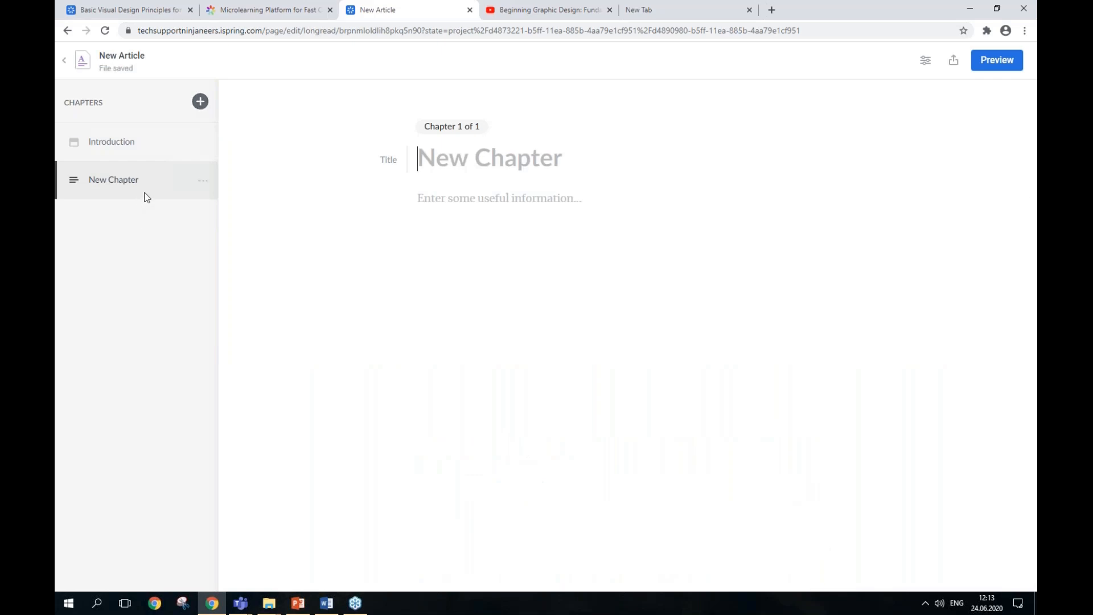
key("alt+Tab")
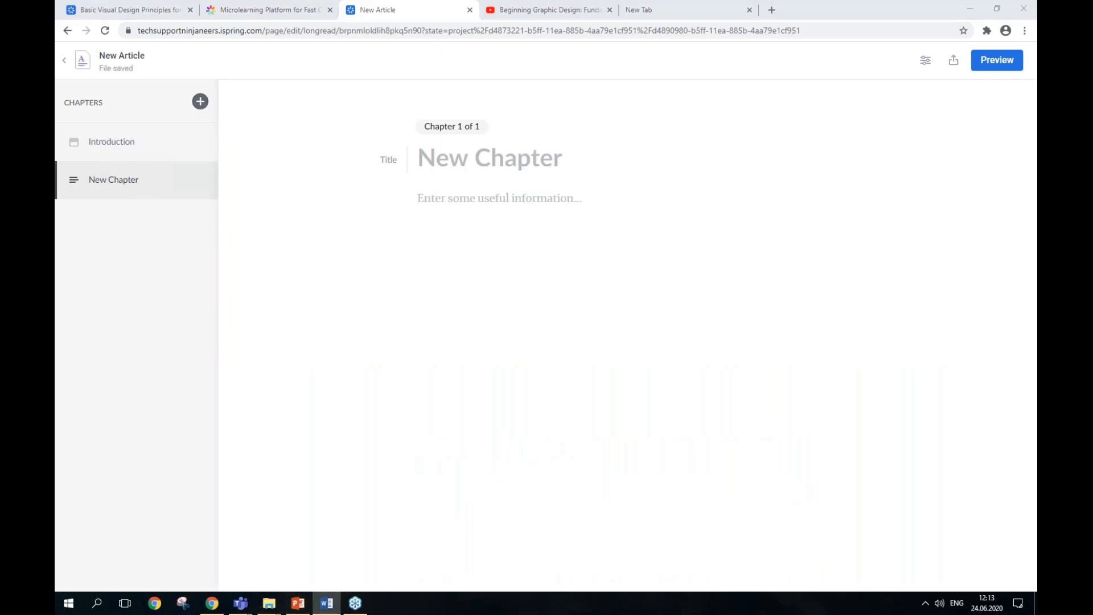
key("alt+Tab")
type("Alignment")
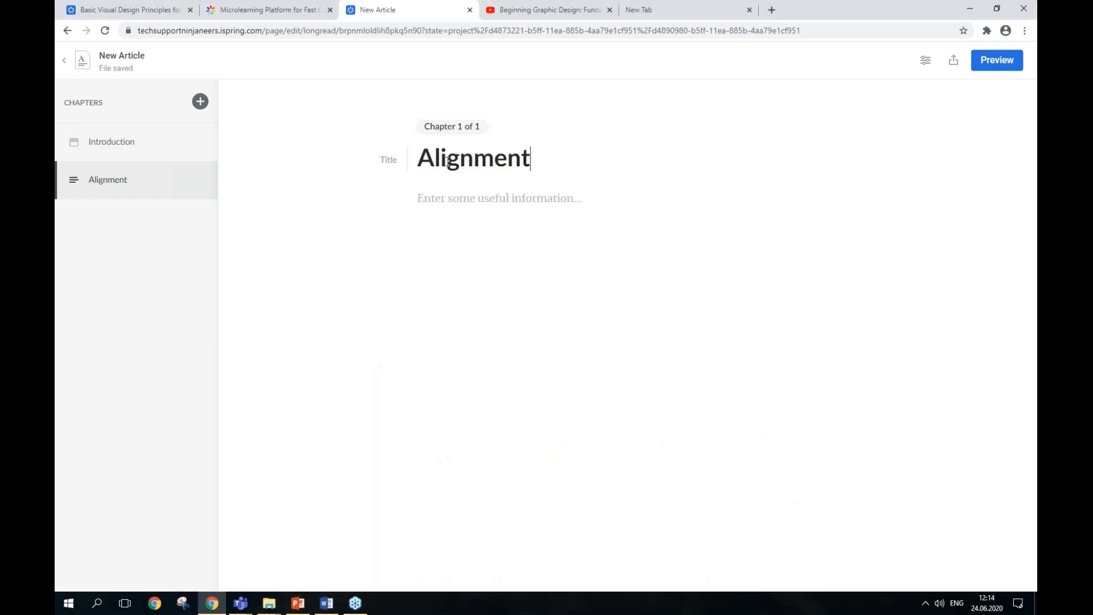
- Fill the Alignment chapter's body with the prepared Word text beginning "To make a web page, email, or doc look neat and clear"
left_click(462, 202)
key("alt+Tab")
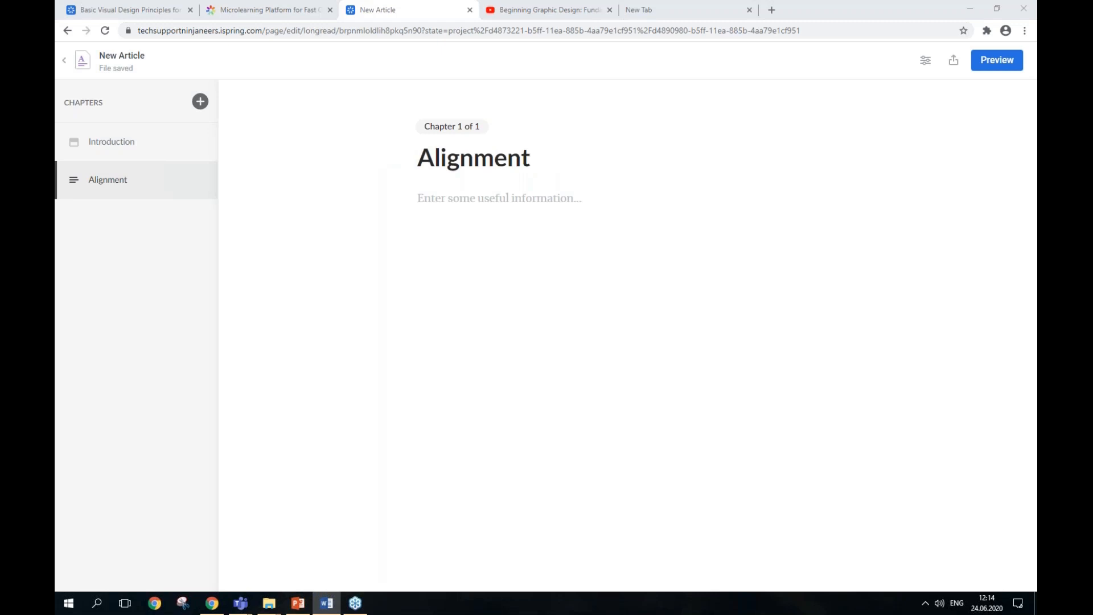
left_click(453, 205)
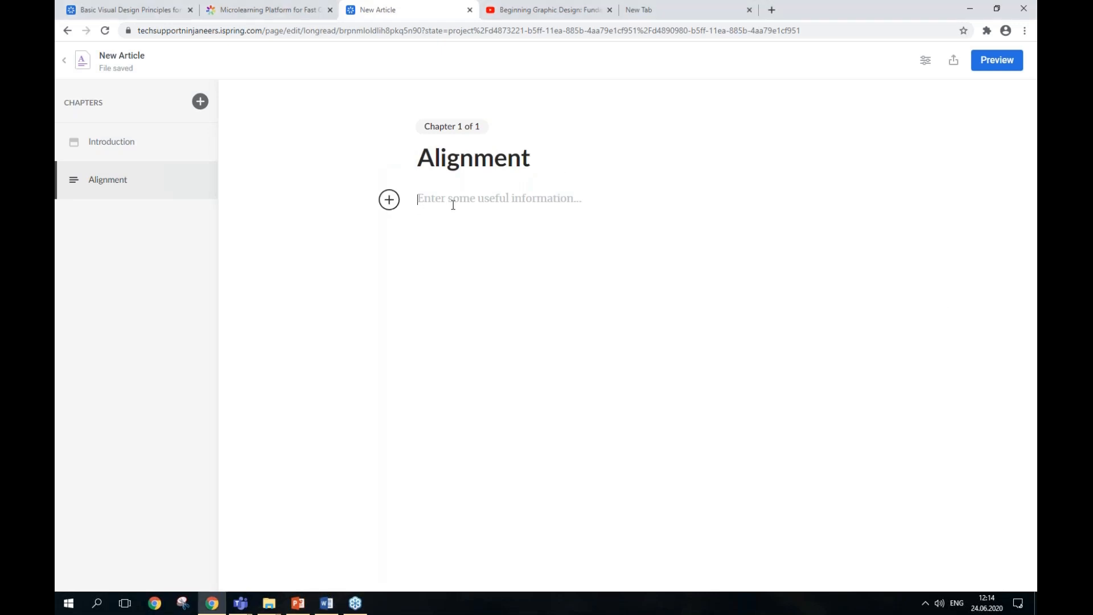
type("To make a web page, email, or doc look neat and clear, avoid placing its elements randomly. Because if you do, the material will look chaotic and it will be harder to perceive the information (and our goal is to communicate the message, right?). Alignment will help you connect the elements of your document and structure them. It's easier on the eye to see things organized neatly: it gives us a sense of security and calm. Plus, well-structured information is easier to digest, and your audience won't have to waste time figuring out what belongs to what.")
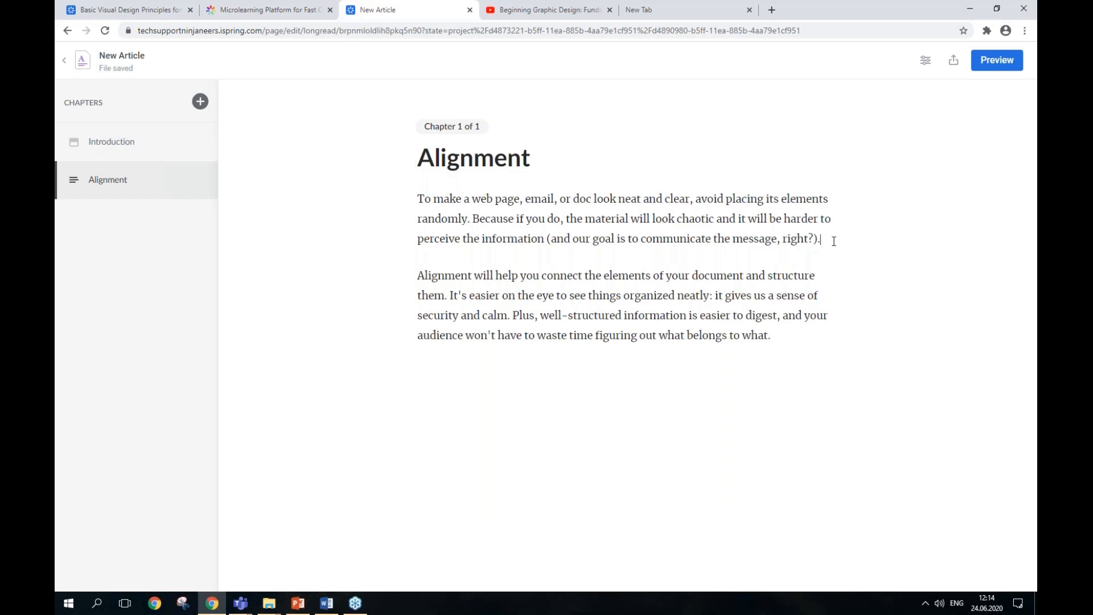
- Insert the image 2.png between the Alignment chapter's two paragraphs, try a wider layout, and set it to Text align
key("Return")
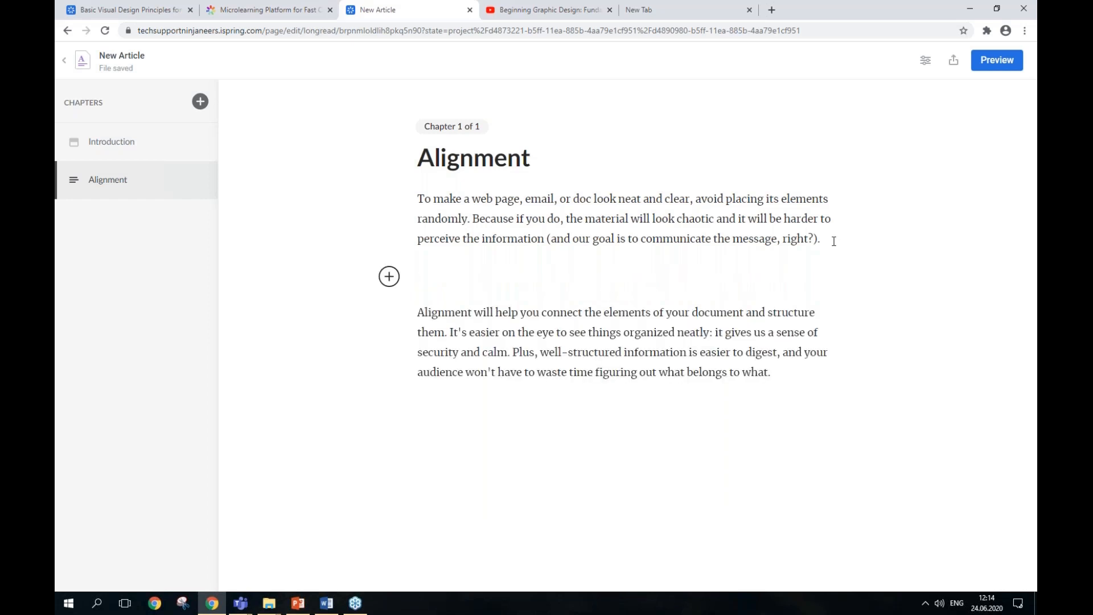
left_click(390, 277)
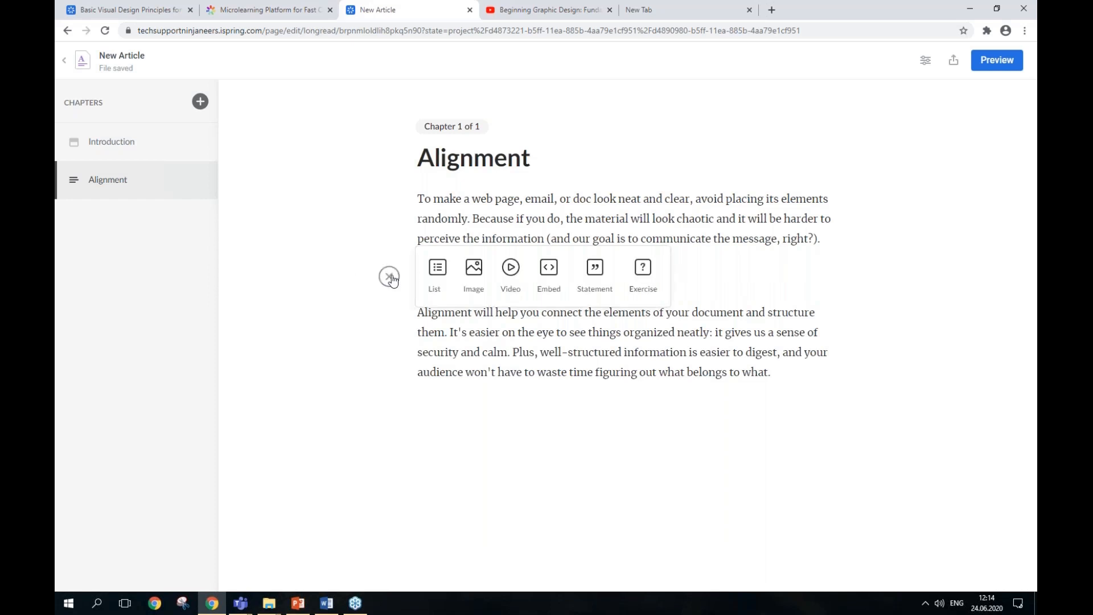
left_click(472, 288)
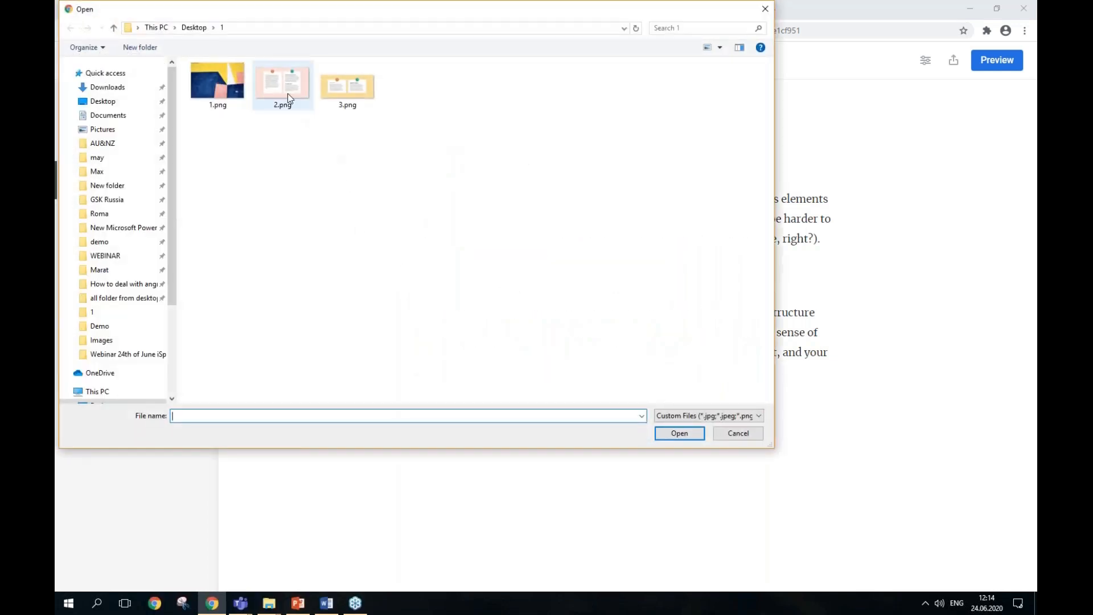
double_click(288, 93)
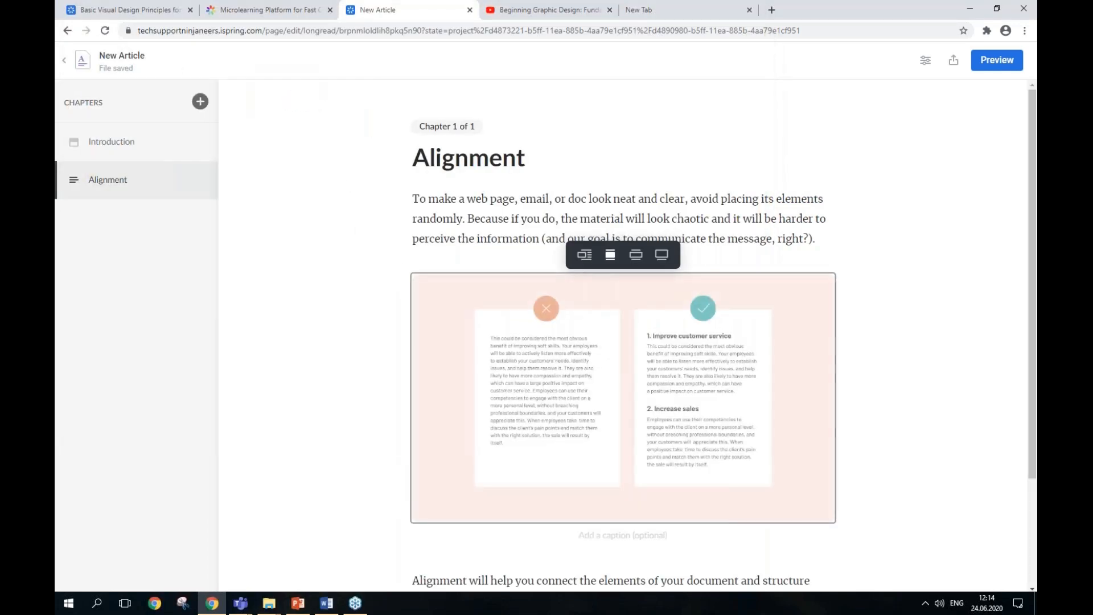
left_click(637, 260)
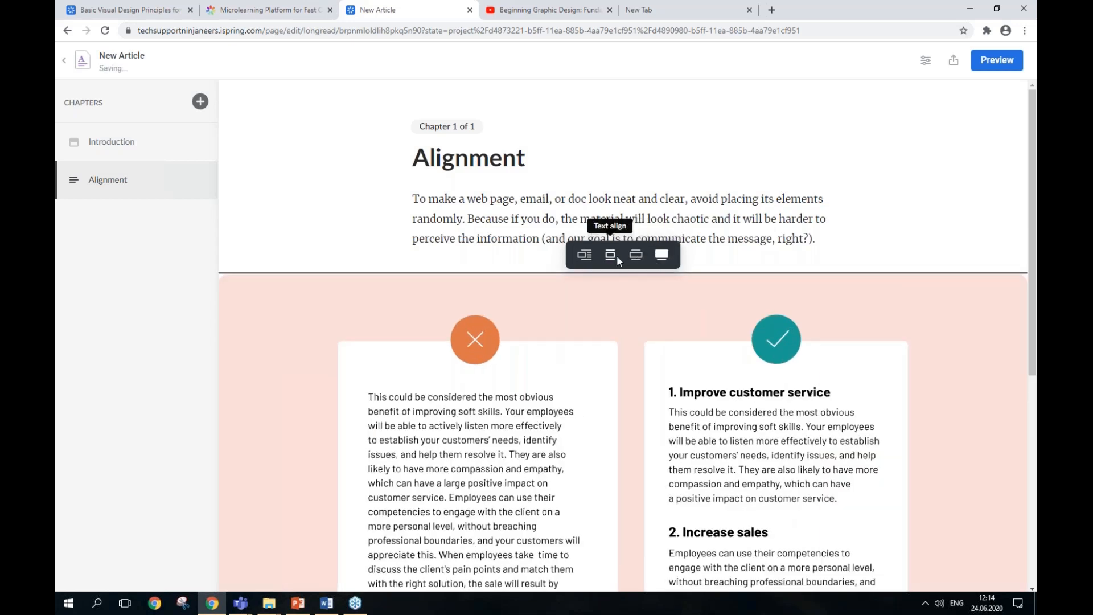
left_click(613, 256)
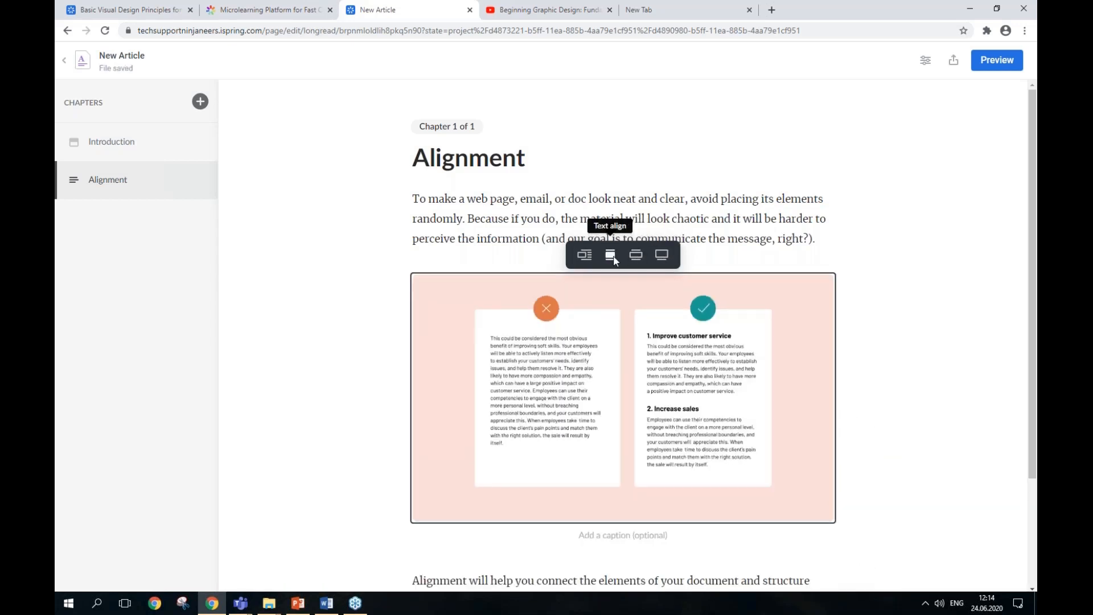
- Caption the image "The ad on the right looks more organized as the information is aligned"
left_click(619, 538)
scroll(621, 541, "down", 2)
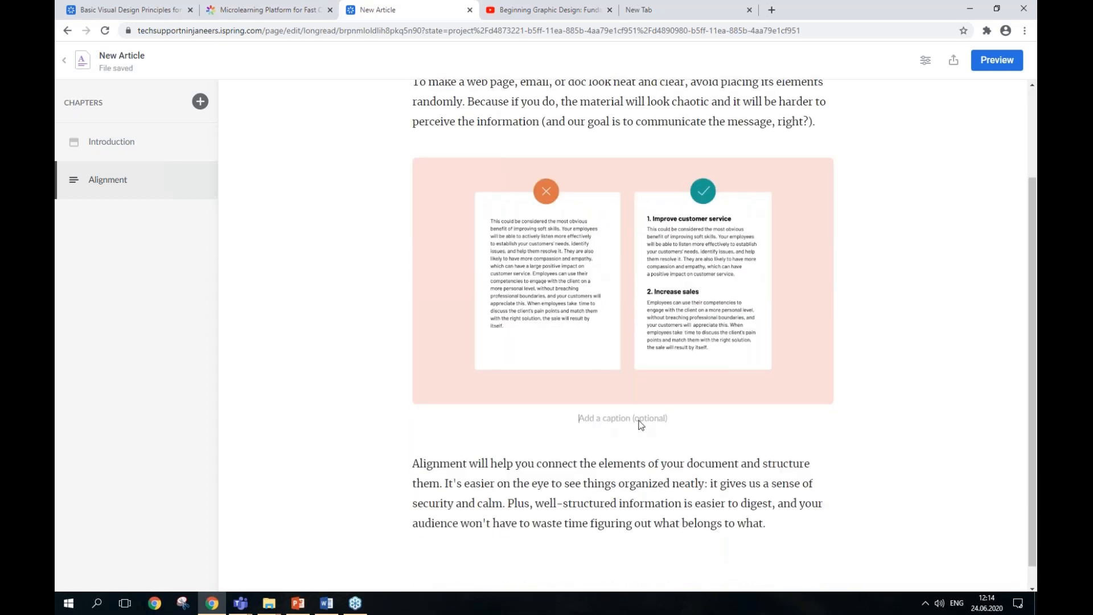
key("alt+Tab")
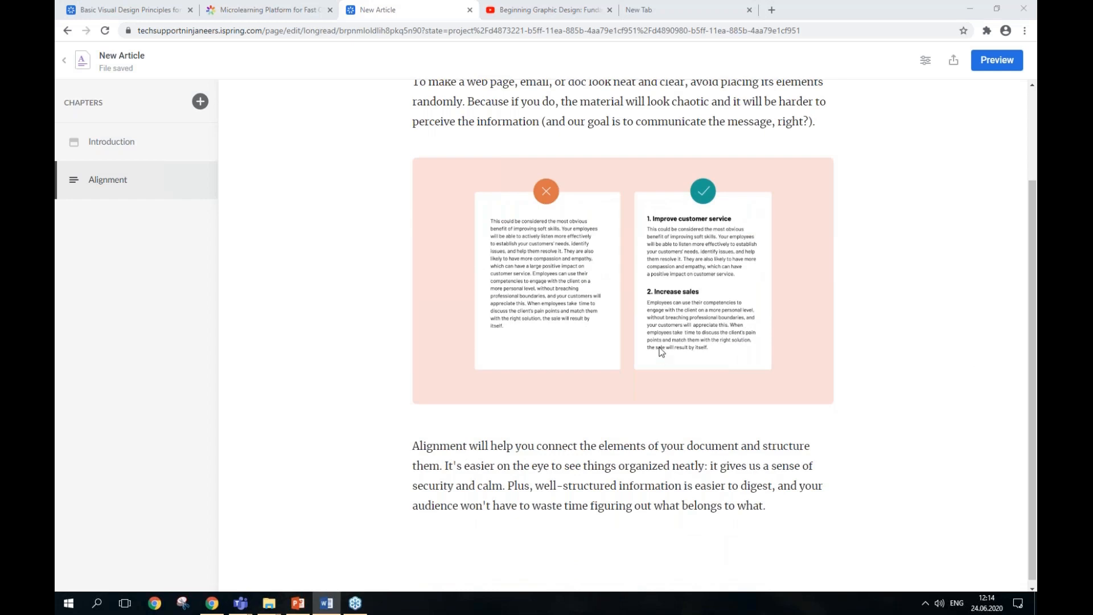
key("alt+Tab")
type("The ad on the right looks more organized as the information is aligned")
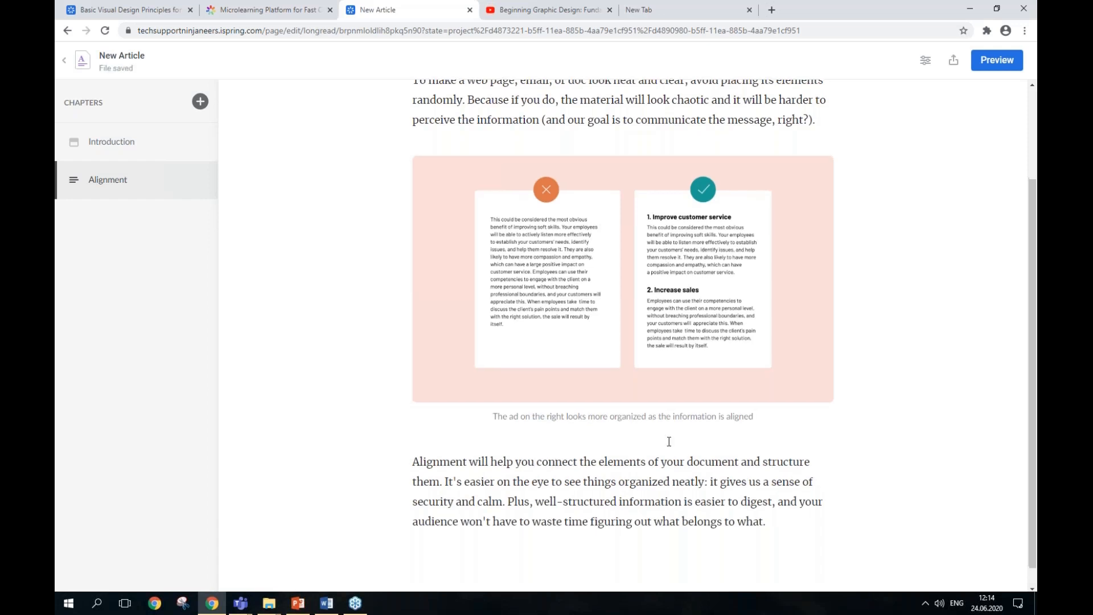
- Copy the share link of the YouTube video "Beginning Graphic Design: Fundamentals" for use after the Alignment chapter's last paragraph
scroll(668, 442, "down", 1)
left_click(774, 503)
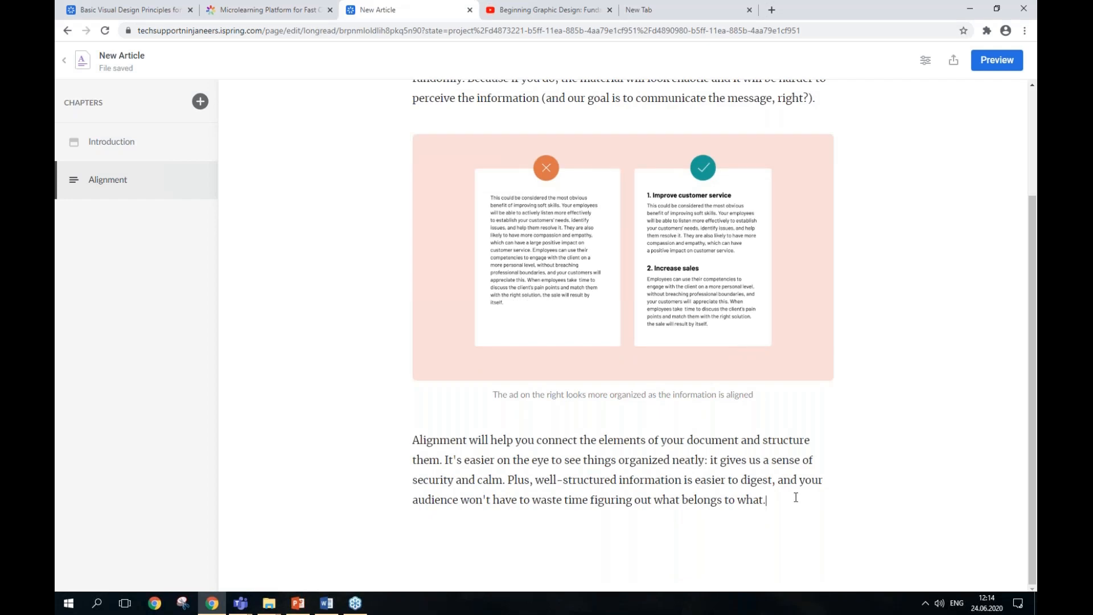
left_click(531, 12)
left_click(417, 32)
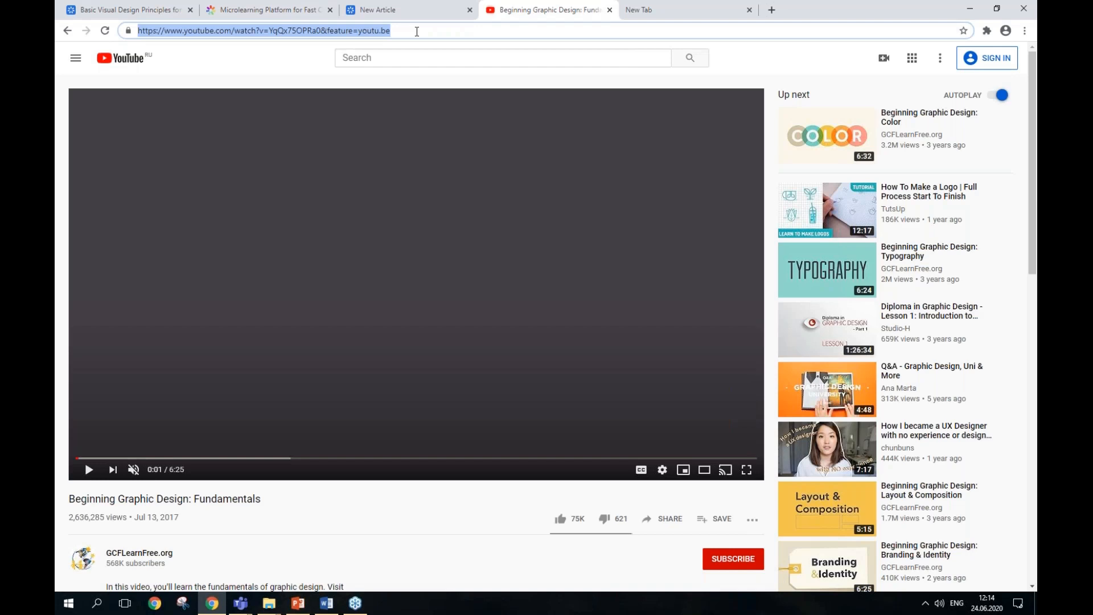
left_click(654, 519)
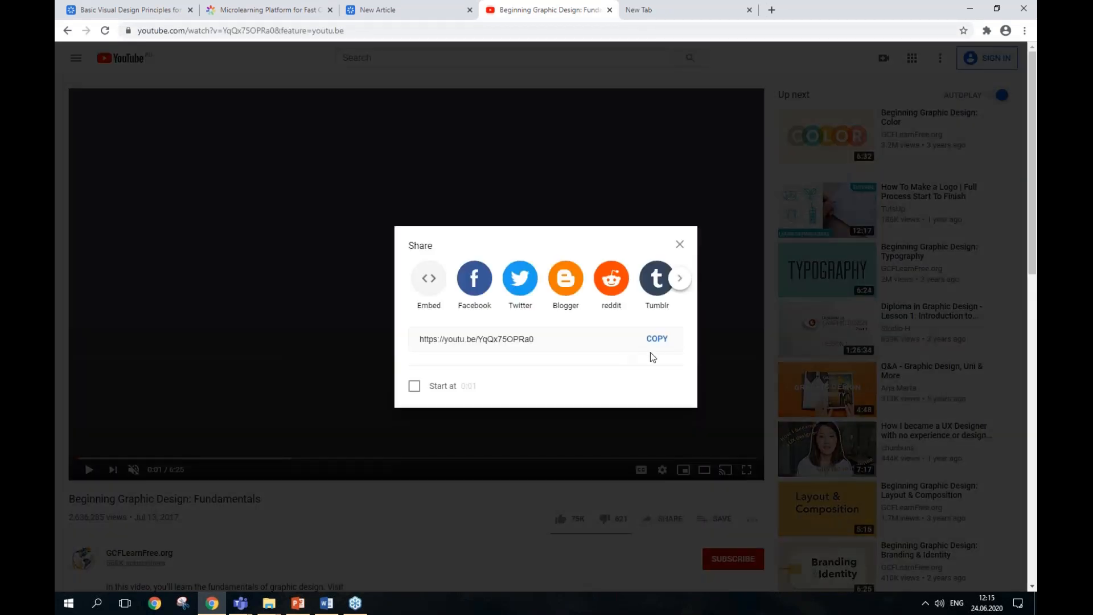
left_click(656, 339)
- Return to the article and add the copied YouTube link as a video below the Alignment chapter's last paragraph
left_click(413, 7)
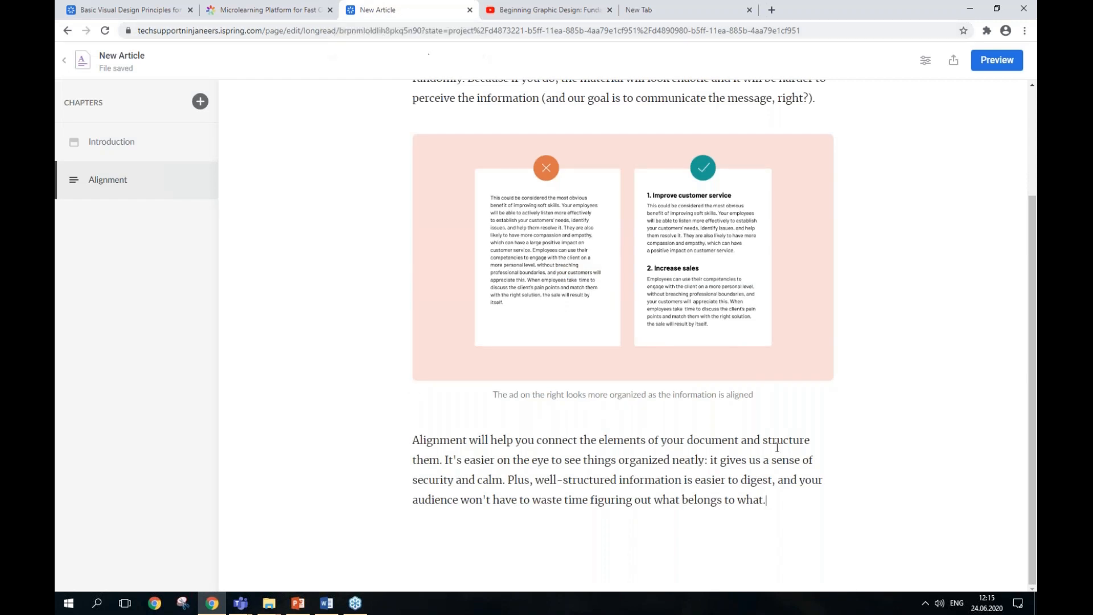
key("Return")
scroll(751, 498, "down", 1)
left_click(384, 500)
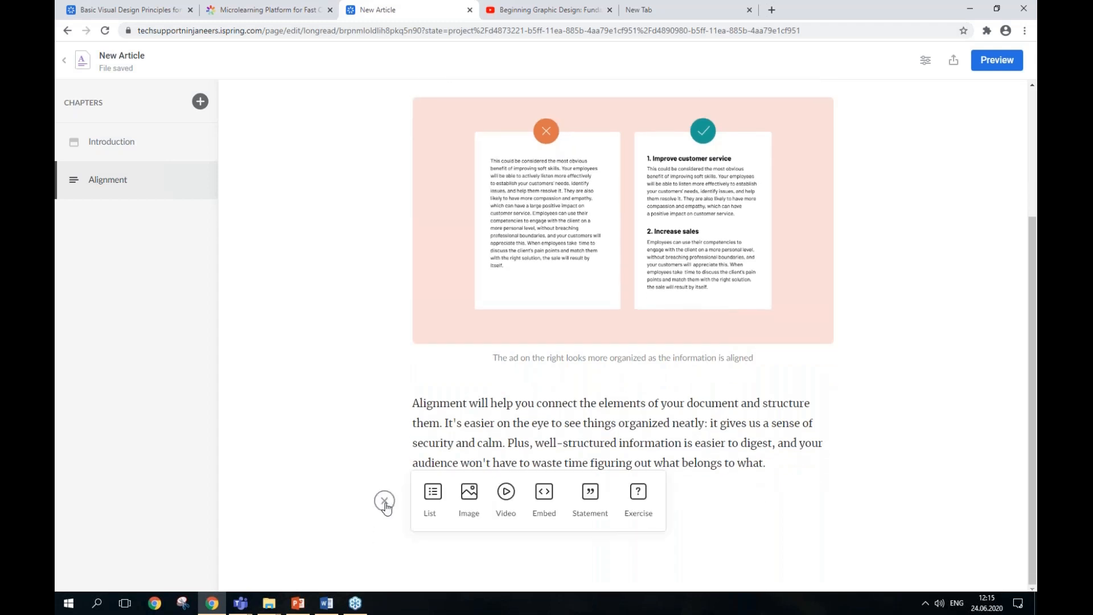
left_click(506, 494)
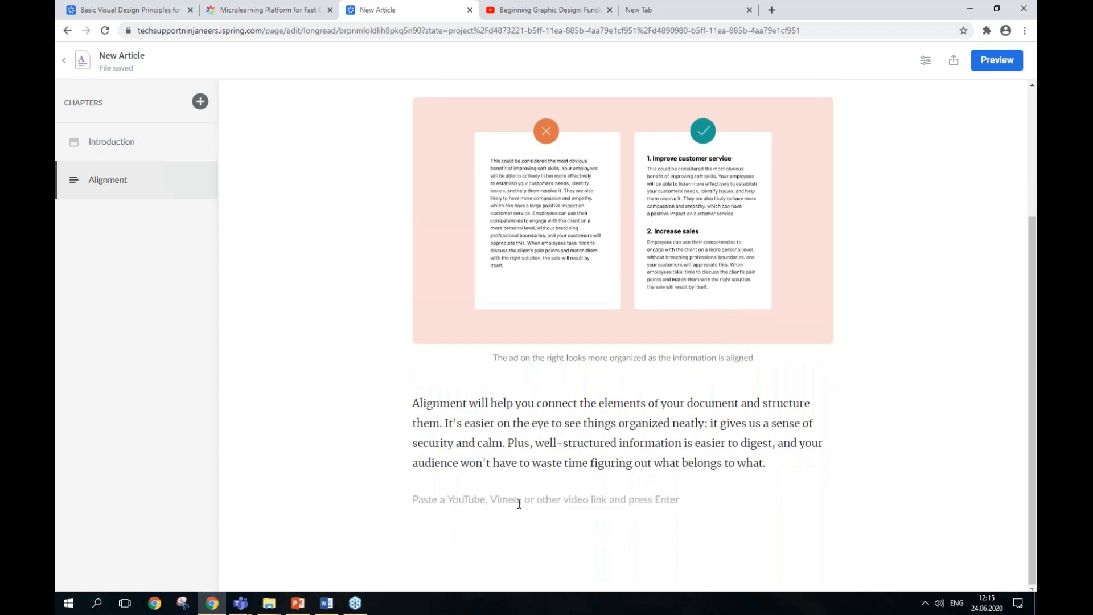
key("ctrl+v")
key("Return")
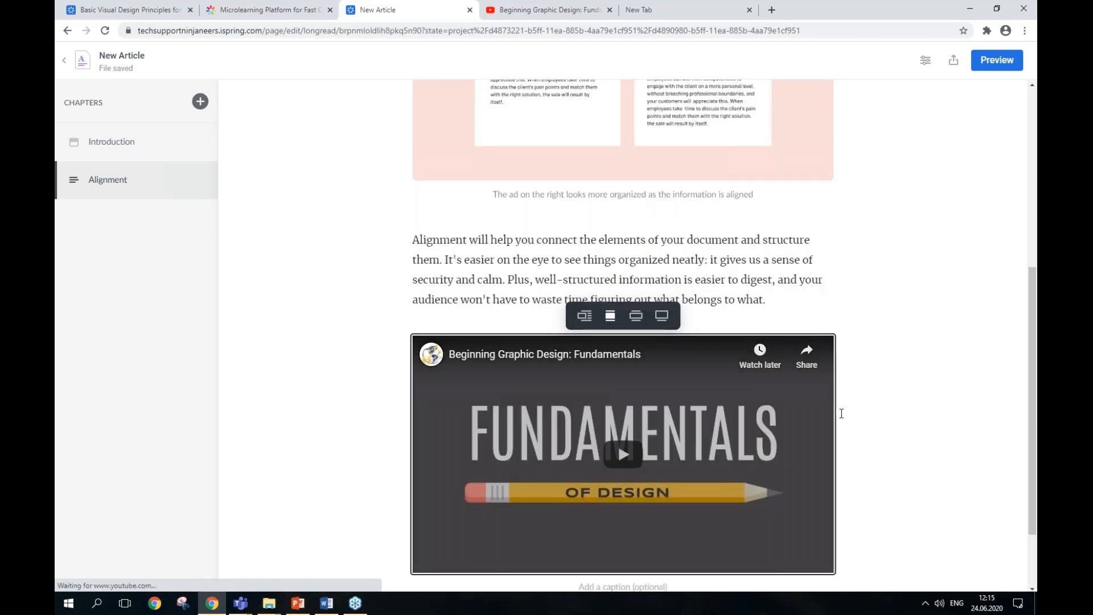
scroll(841, 413, "down", 2)
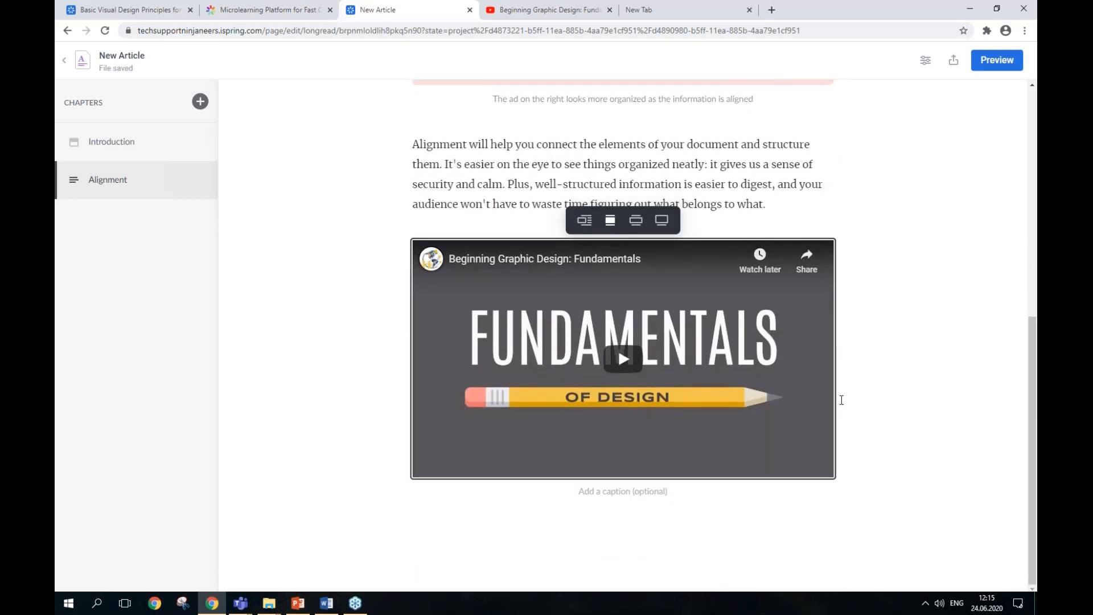
left_click(841, 400)
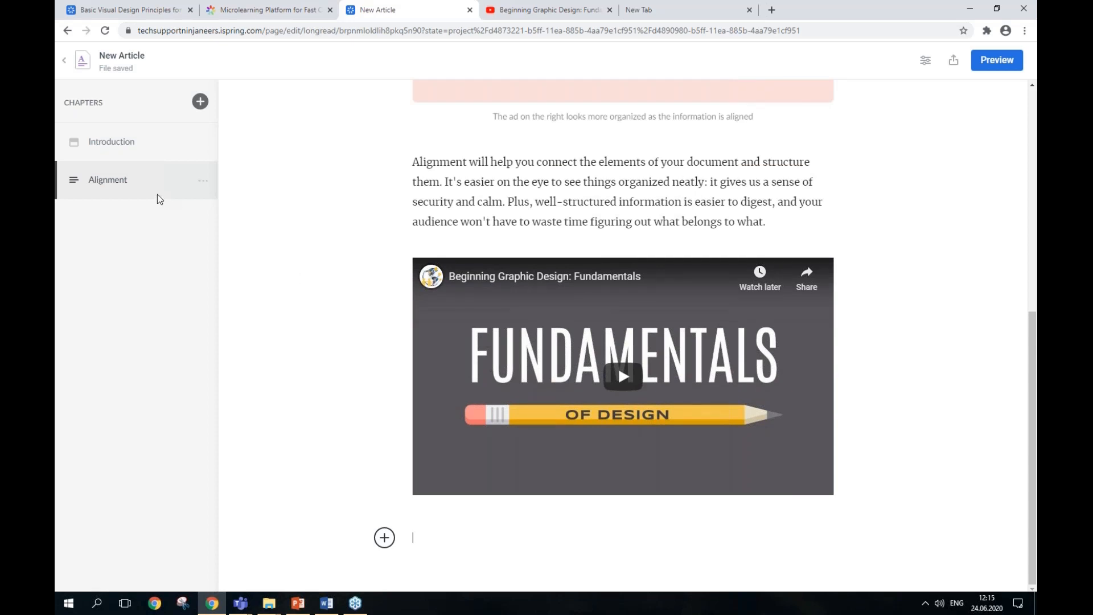
- Add a chapter after Alignment, title it "Hierarchy" and paste in the body text beginning "Design is a form of communication"
left_click(138, 182)
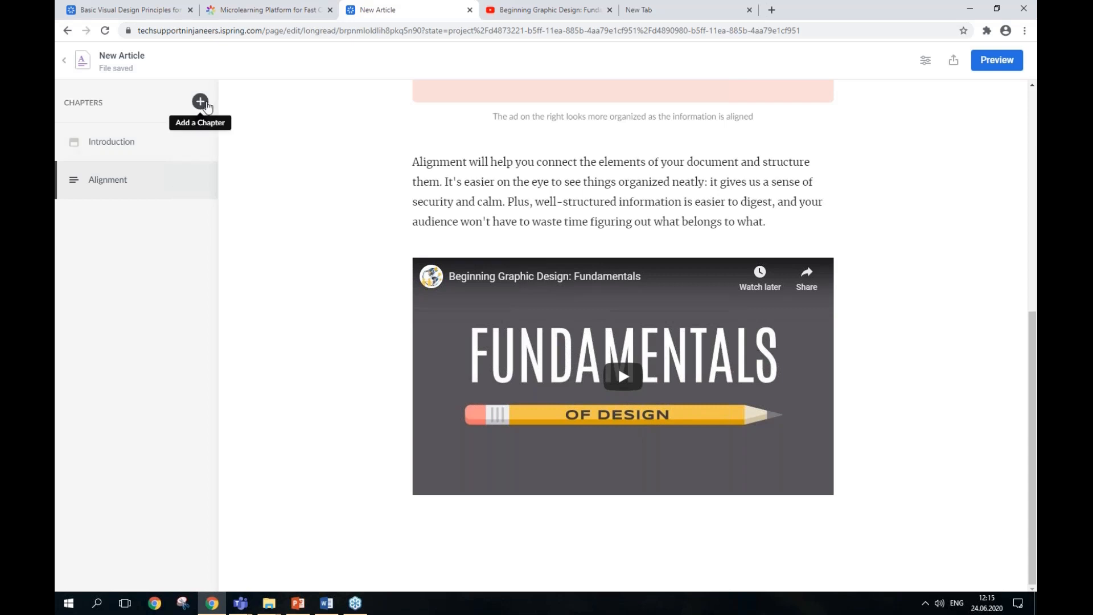
left_click(200, 102)
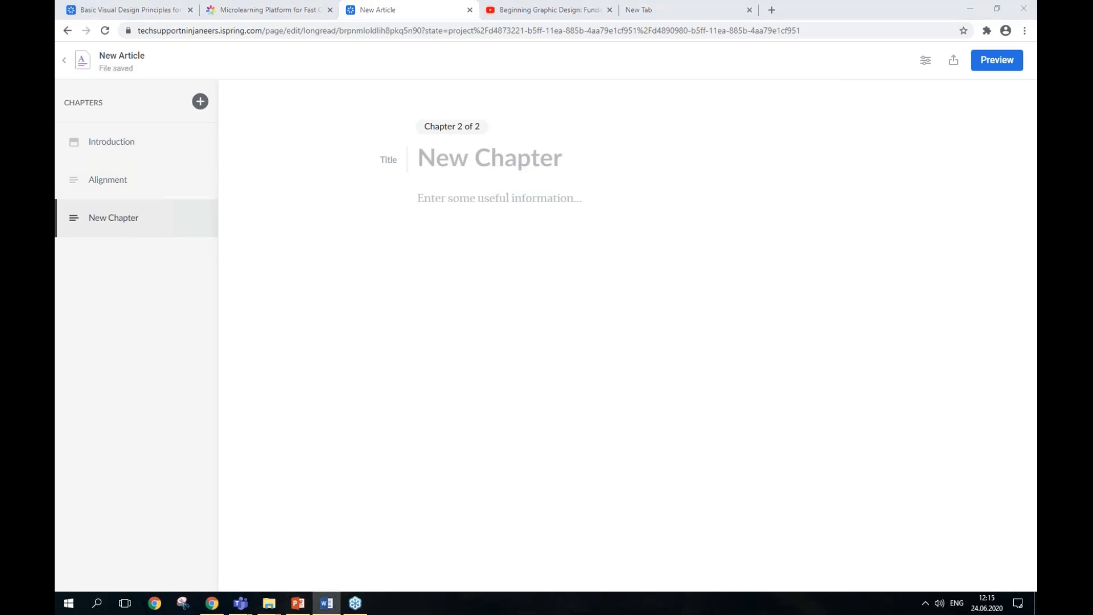
left_click(473, 158)
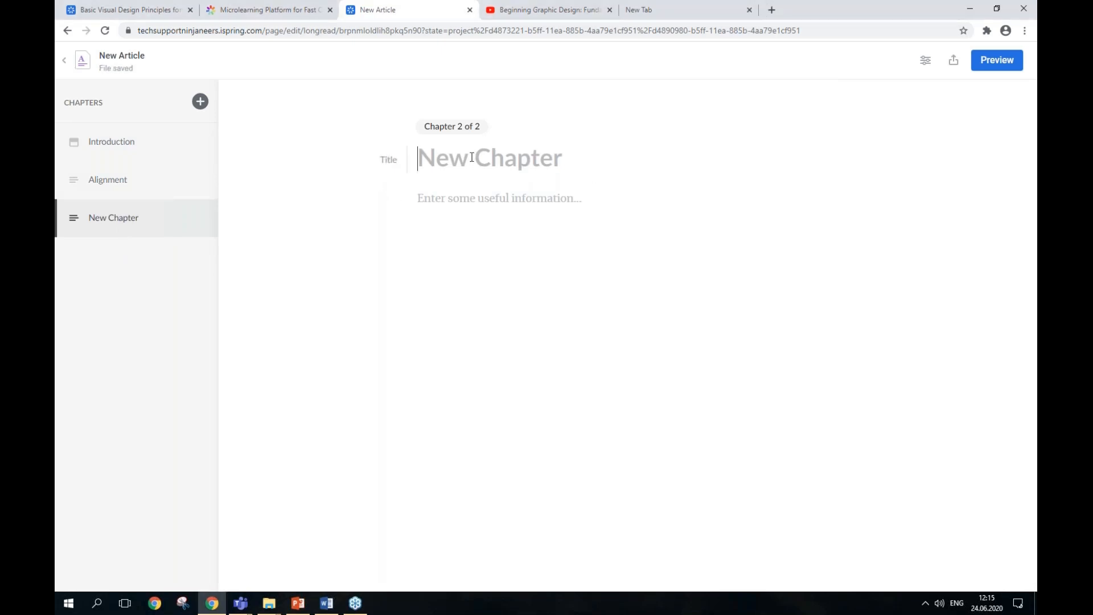
key("ctrl+v")
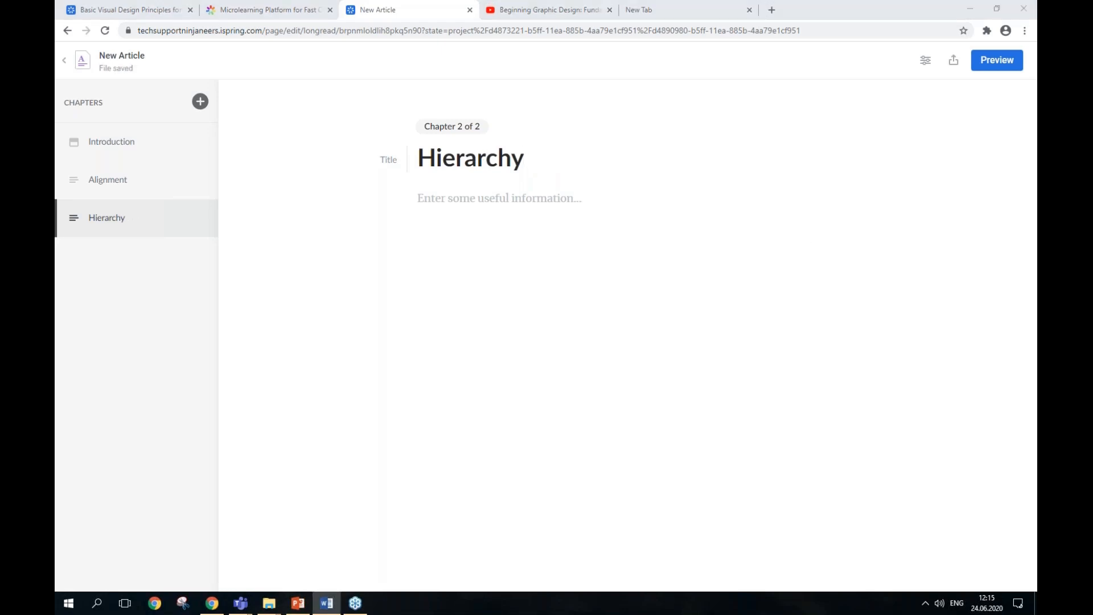
left_click(449, 212)
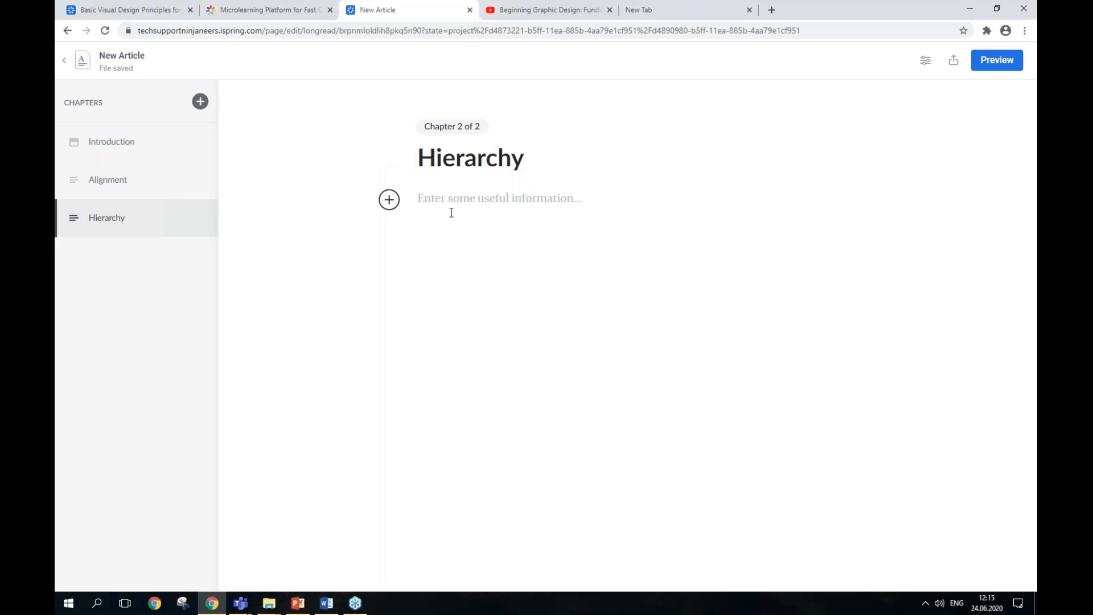
key("ctrl+v")
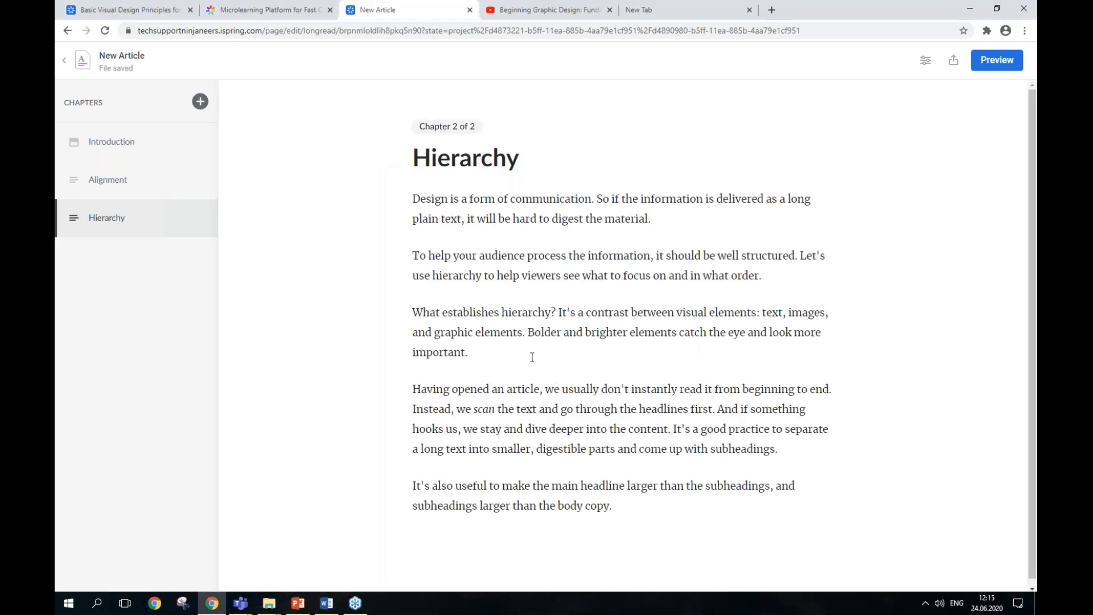
- Insert the image 3.png below the Hierarchy chapter's third paragraph, which ends with "look more important"
left_click(515, 348)
key("Return")
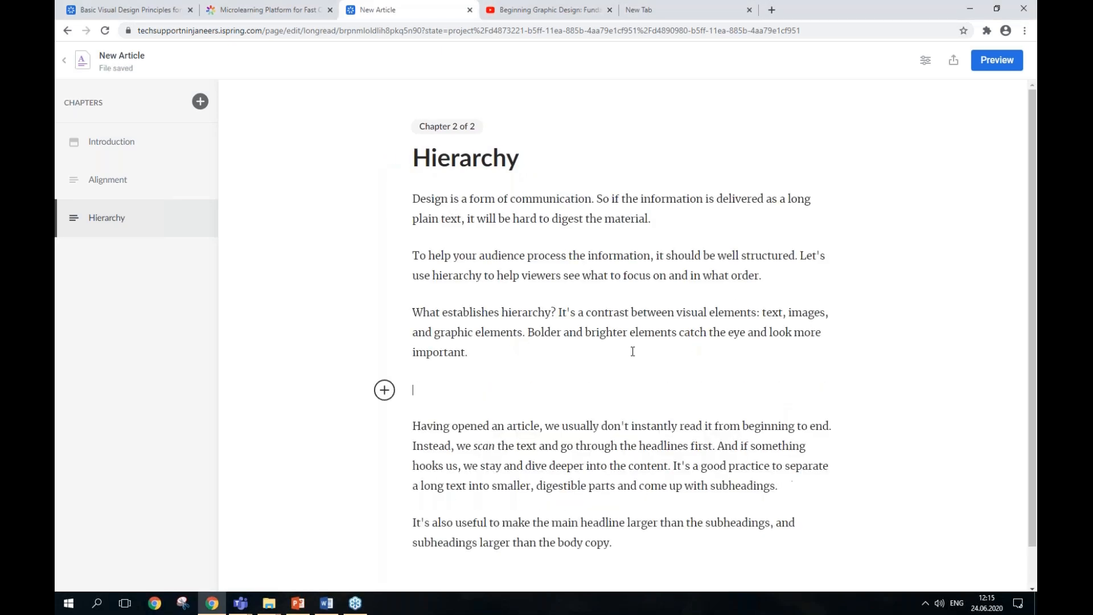
left_click(384, 390)
left_click(469, 387)
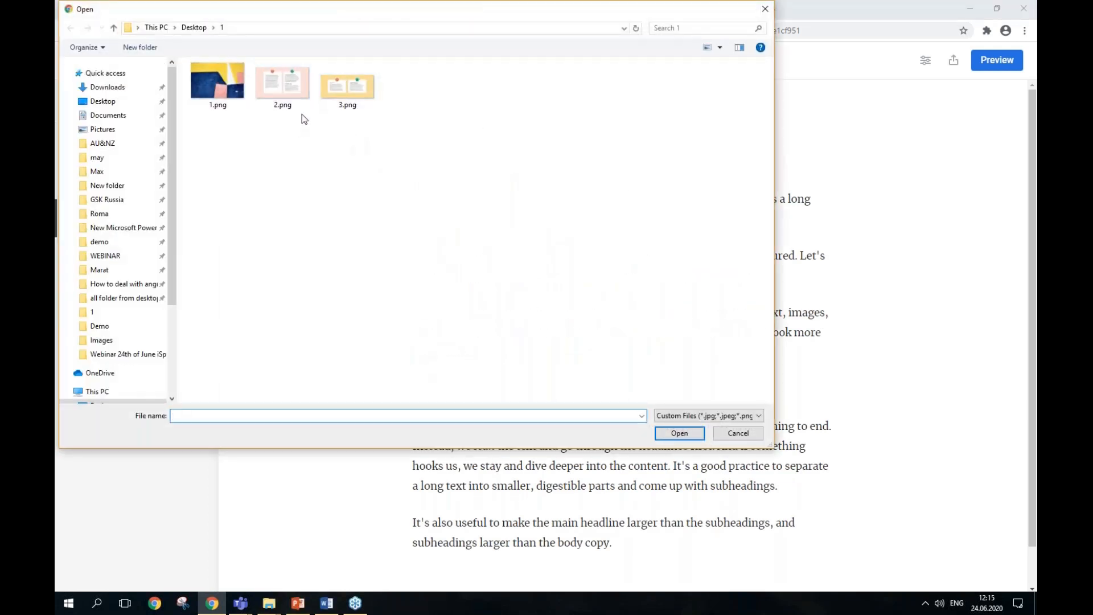
double_click(343, 102)
scroll(721, 434, "down", 4)
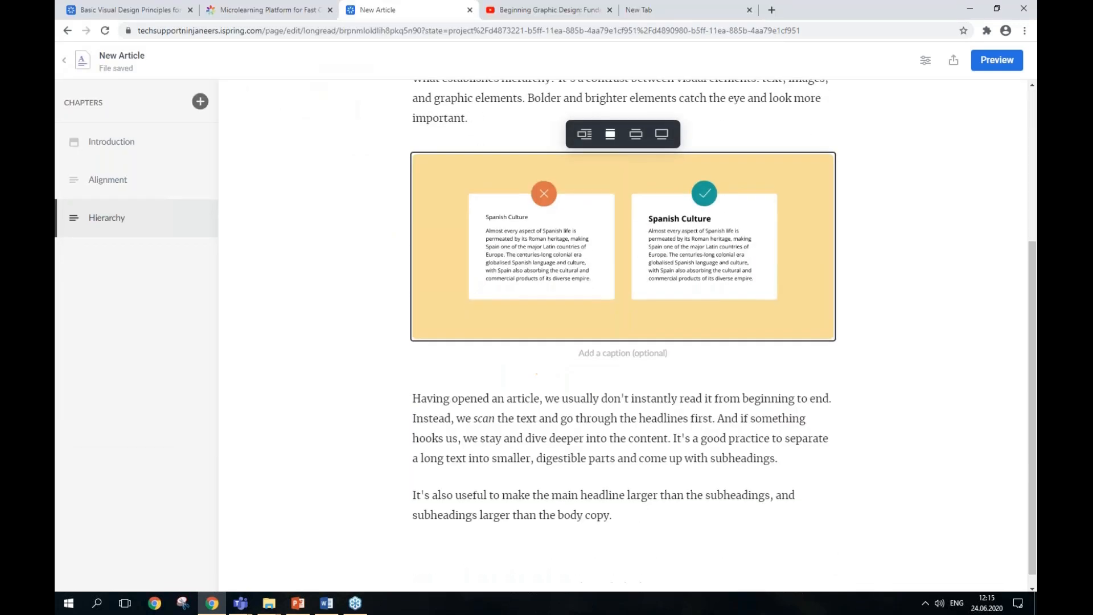
- Caption the Hierarchy image "In this example, bright figures immediately attract our attention"
key("alt+Tab")
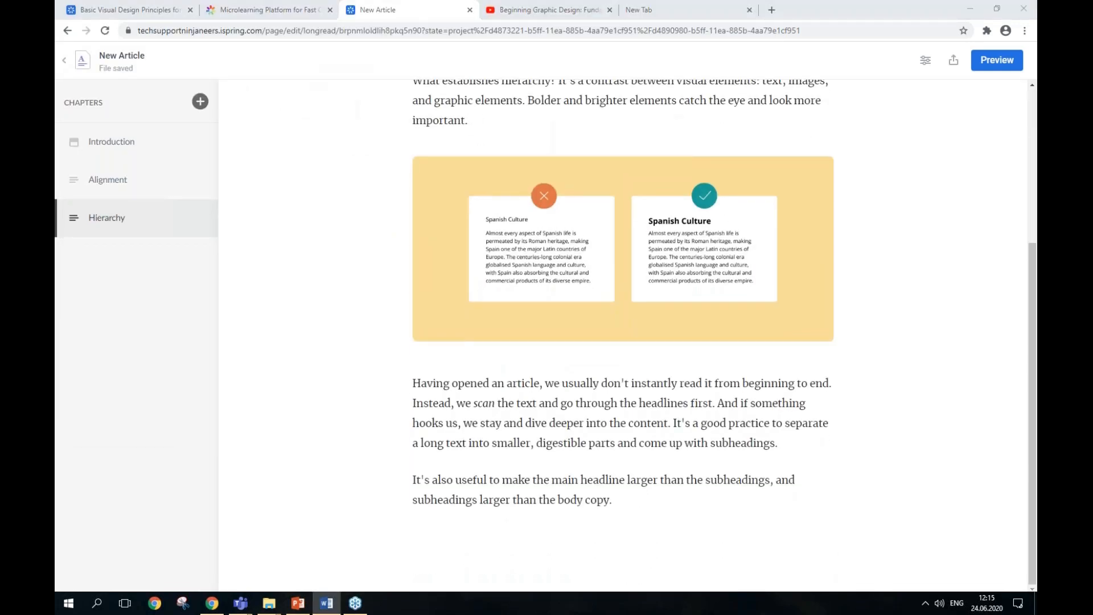
left_click(569, 354)
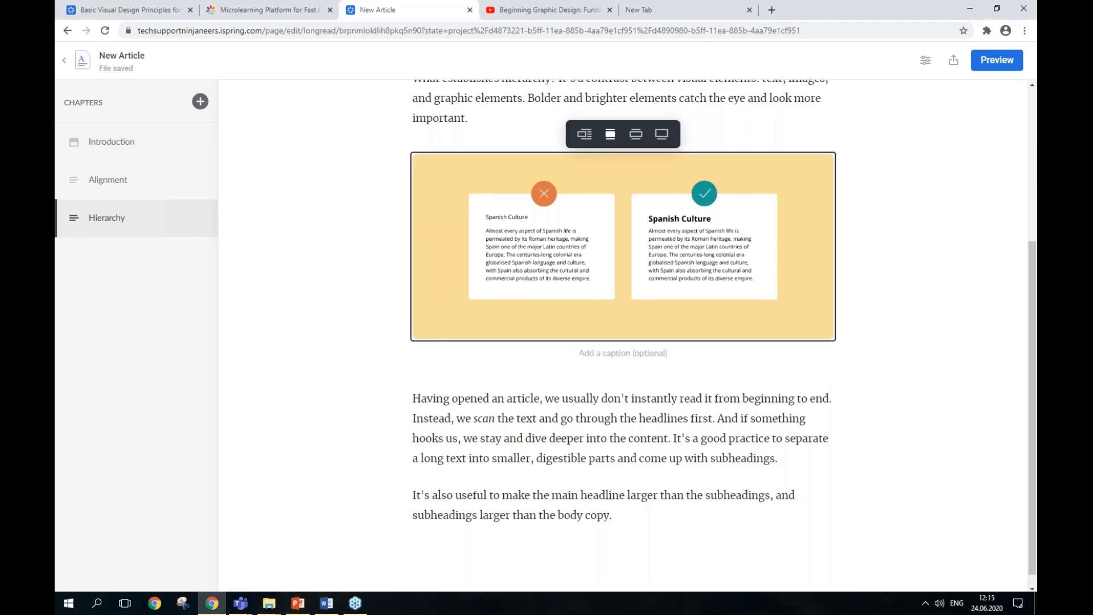
left_click(604, 350)
key("ctrl+v")
left_click(572, 369)
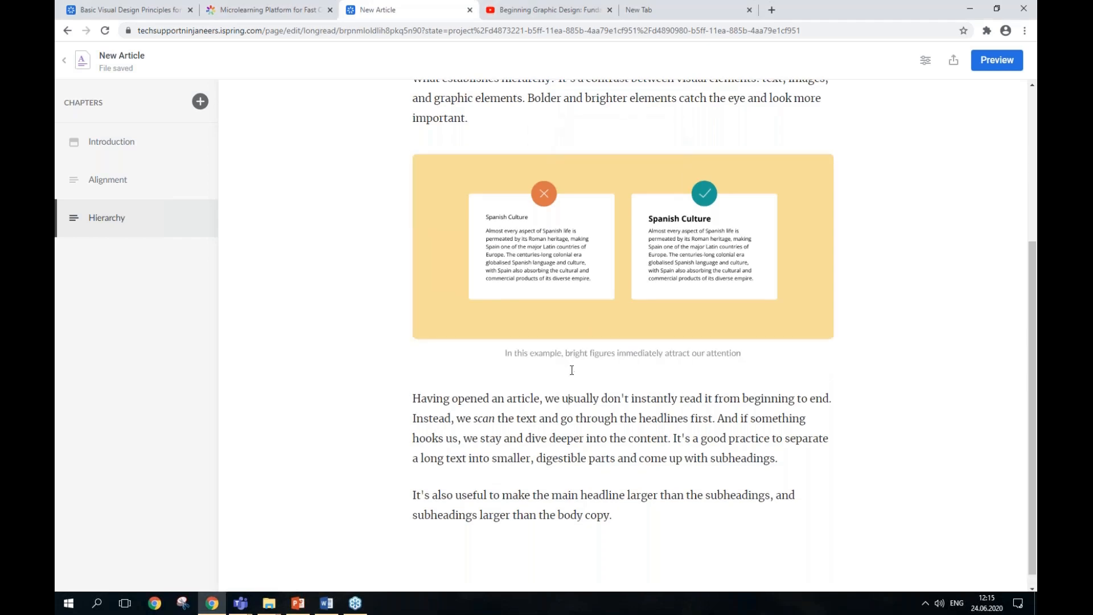
- Add an exercise on a new line below the Hierarchy chapter's last paragraph
scroll(571, 369, "down", 2)
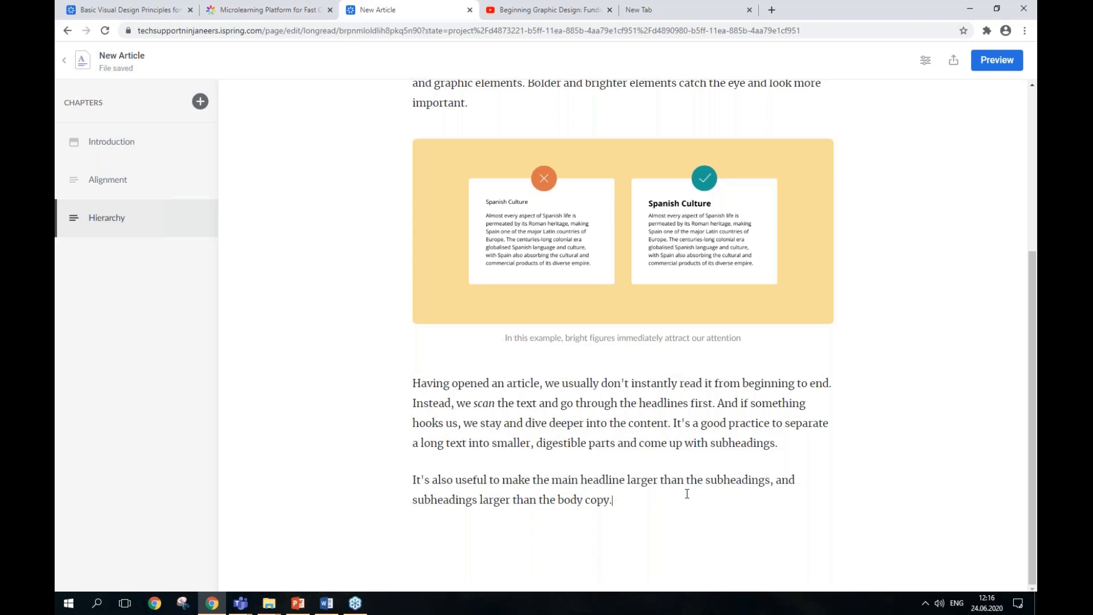
key("Return")
left_click(384, 500)
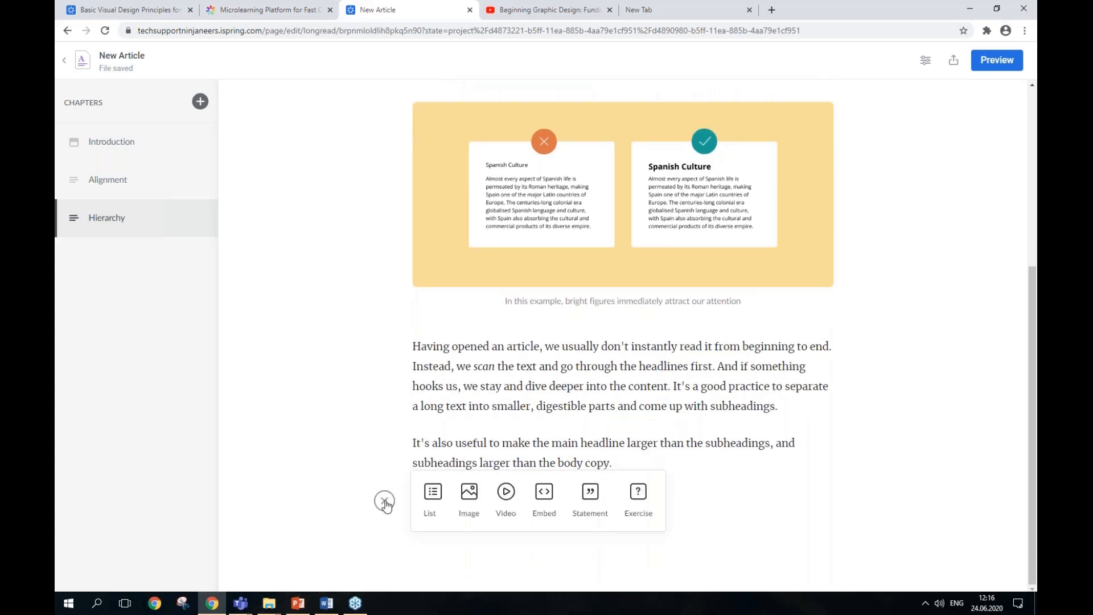
left_click(645, 513)
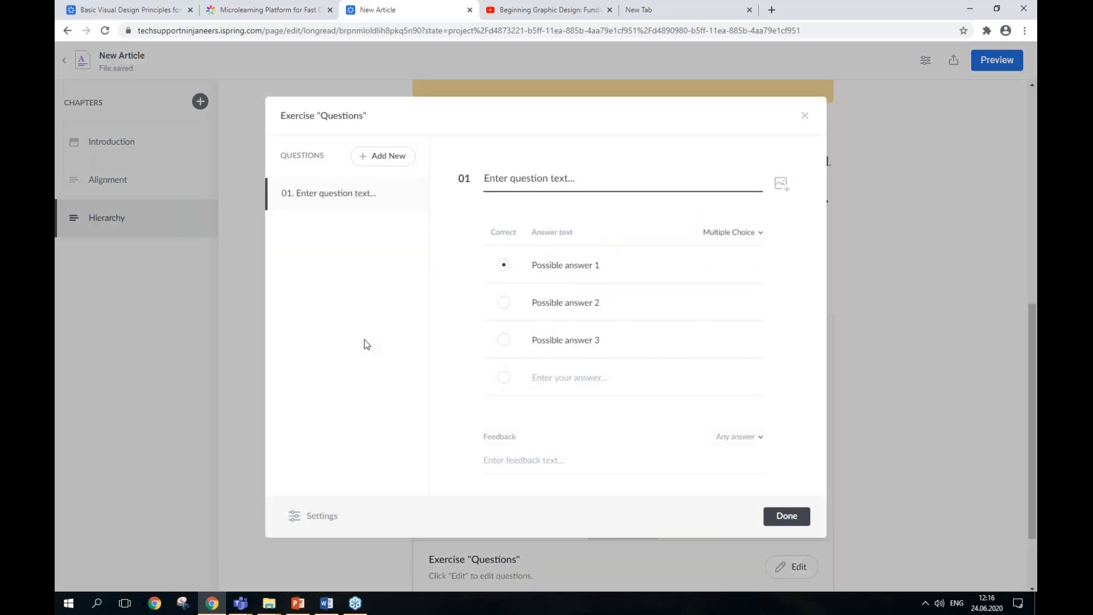
- Try adding a Multiple Choice and a Type In question to the exercise, and delete both again
left_click(371, 159)
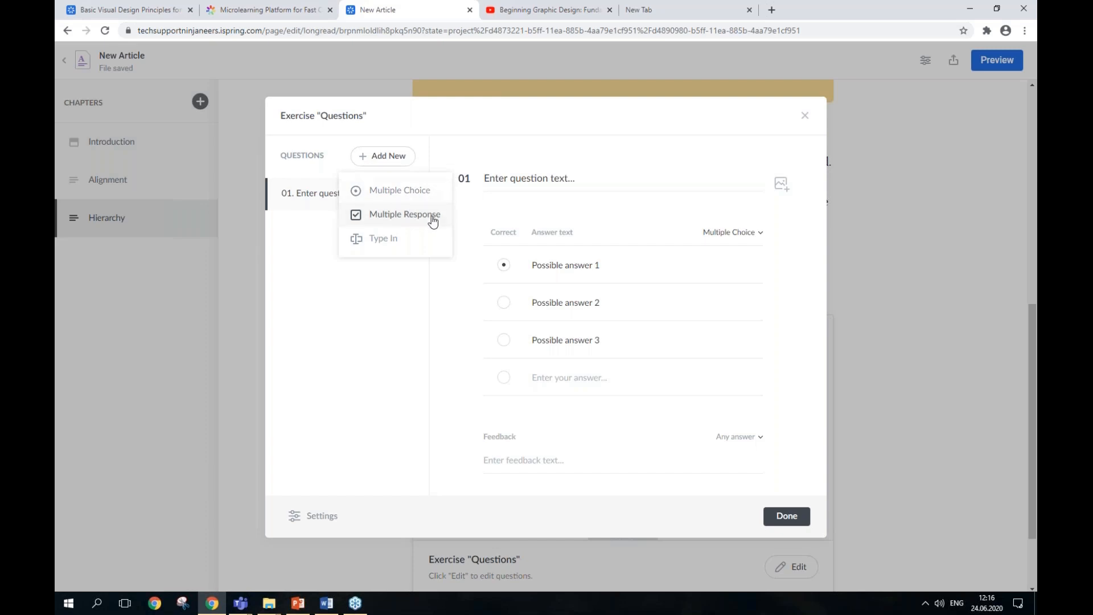
left_click(410, 247)
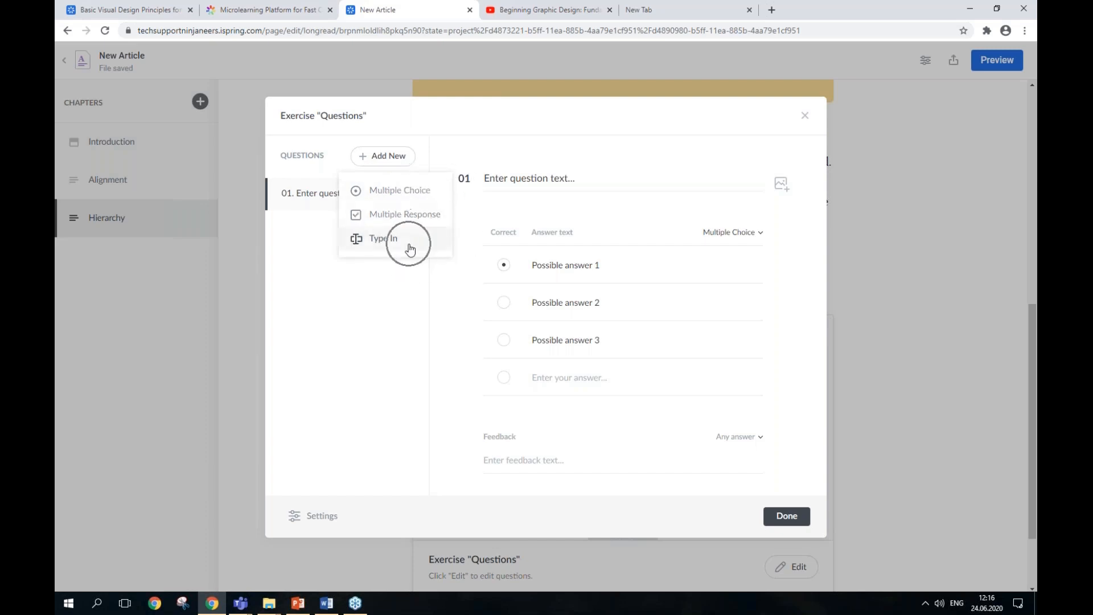
left_click(390, 197)
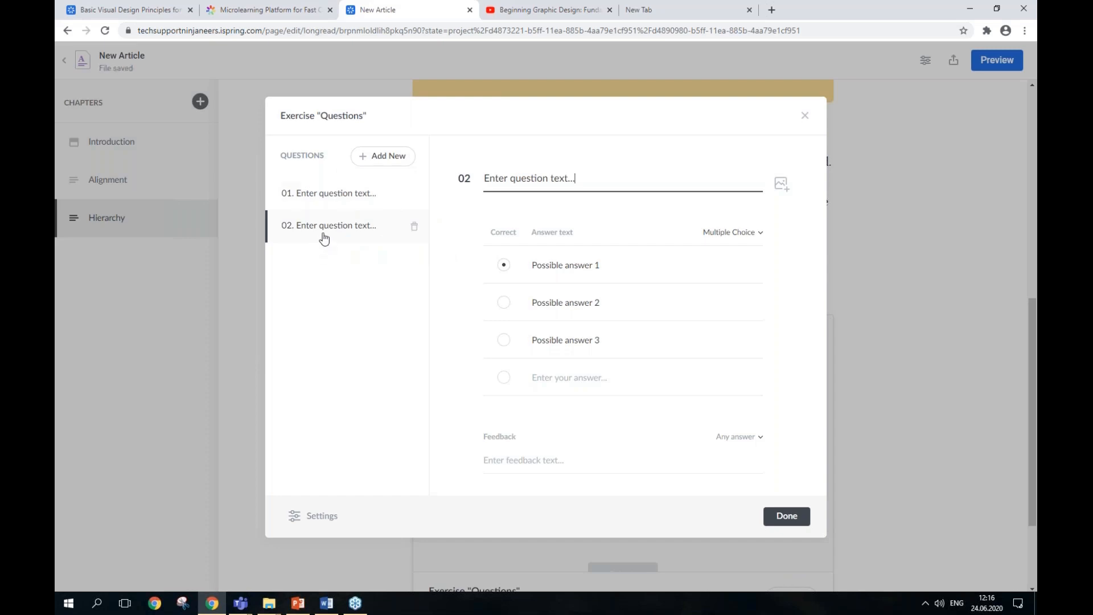
left_click(364, 159)
left_click(381, 239)
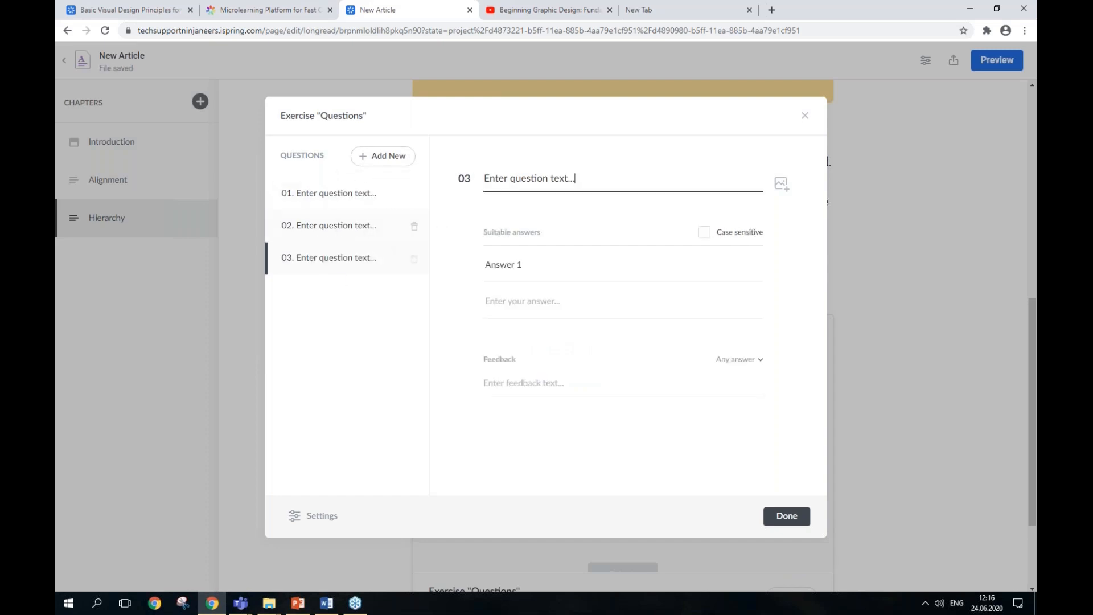
left_click(414, 259)
left_click(415, 227)
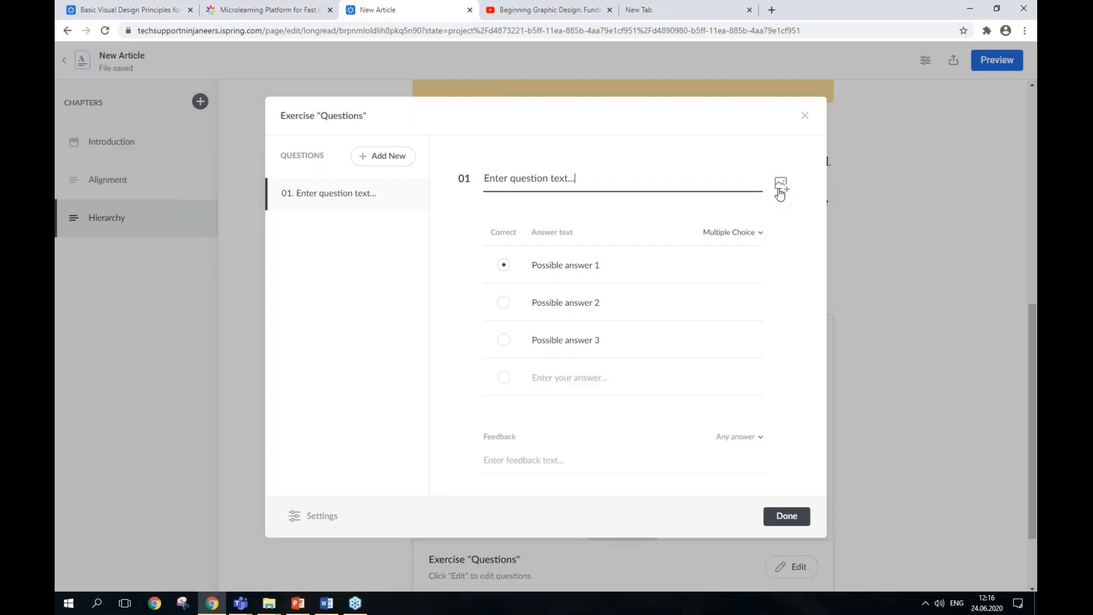
- Examine the question's feedback field and the exercise settings for shuffling answers and showing correct answers
left_click(544, 463)
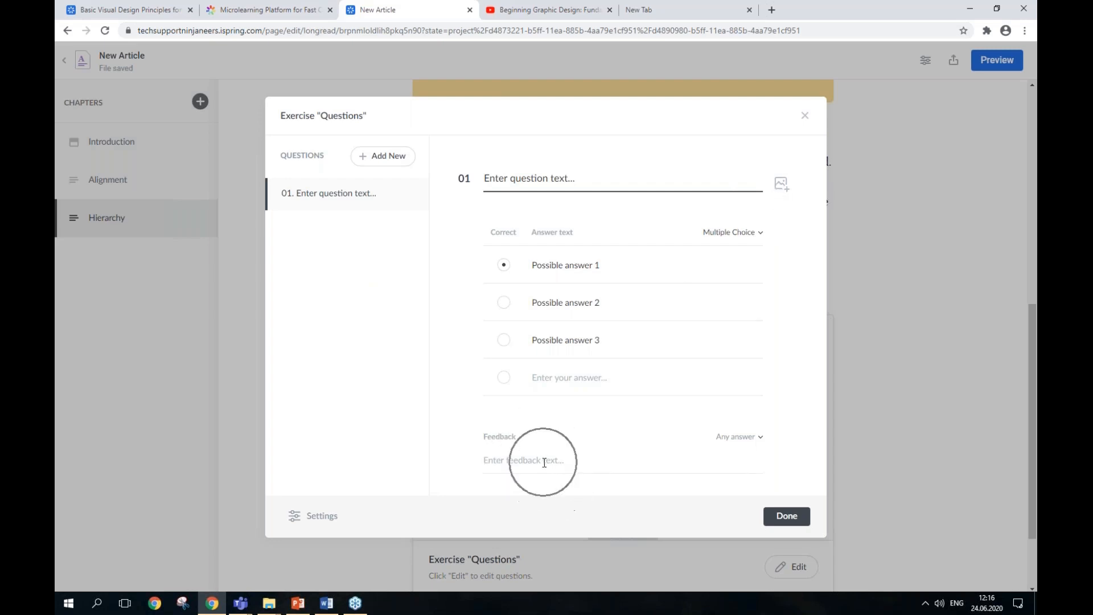
left_click(296, 517)
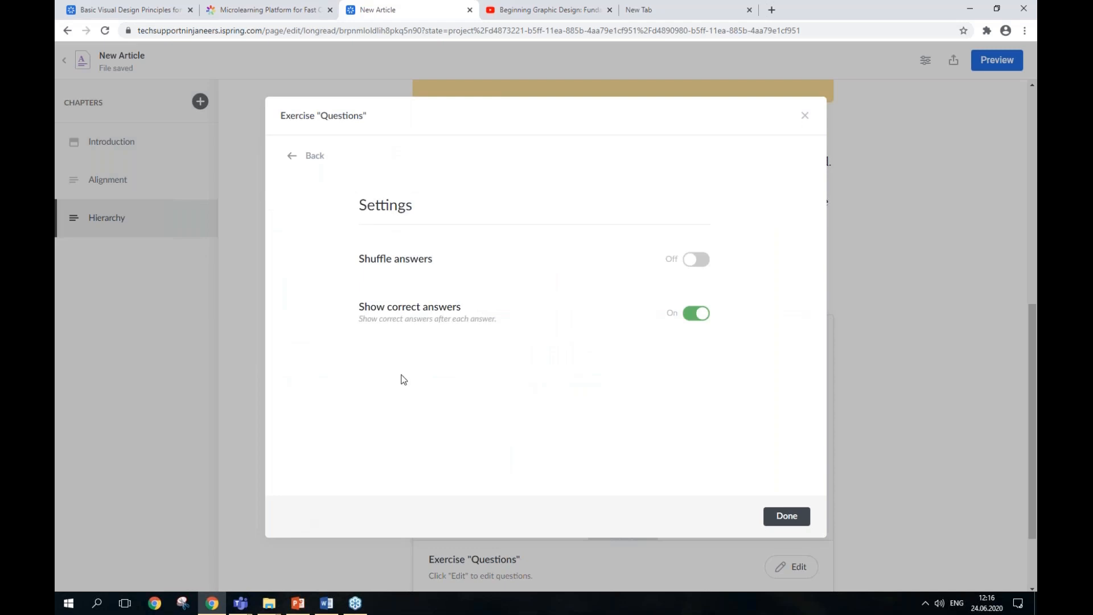
left_click(420, 260)
left_click(428, 319)
left_click(300, 159)
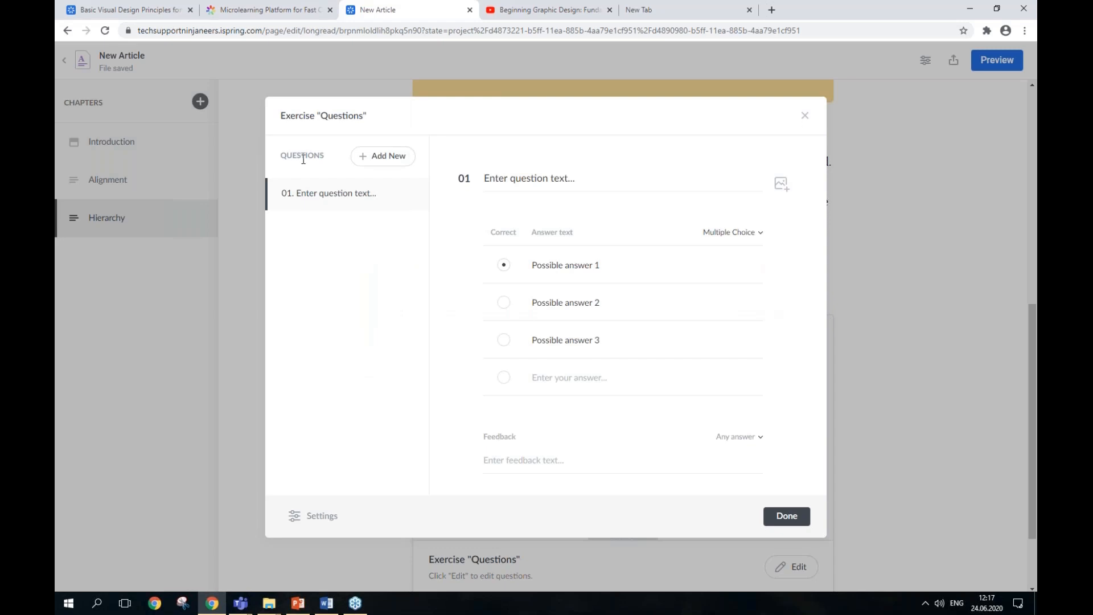
- Set the text of question 01 to "How can you make a lengthy article easier to digest?"
left_click(540, 183)
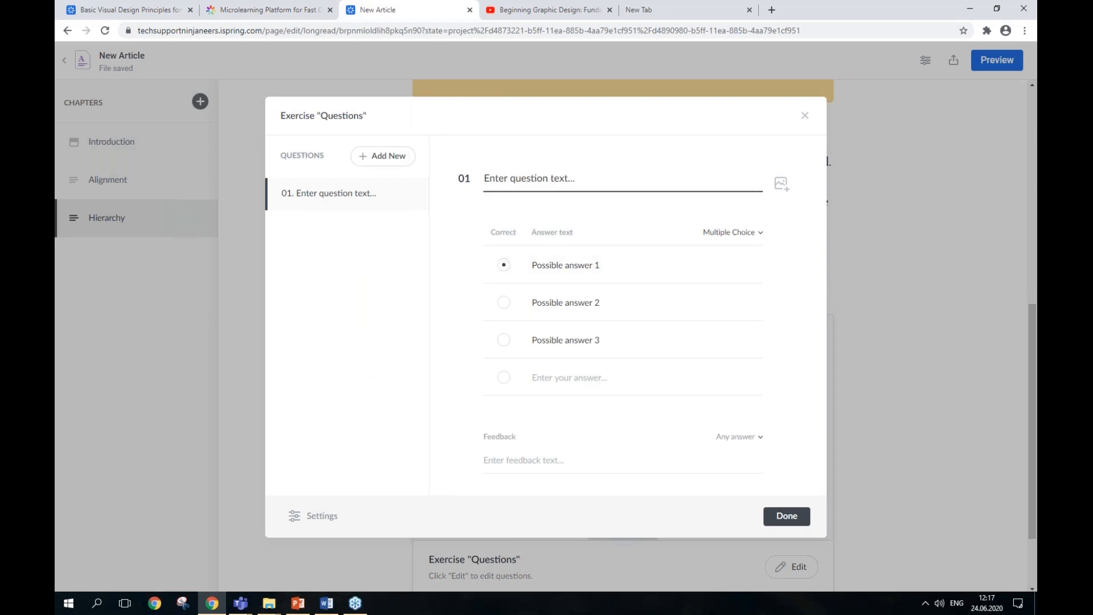
key("alt+Tab")
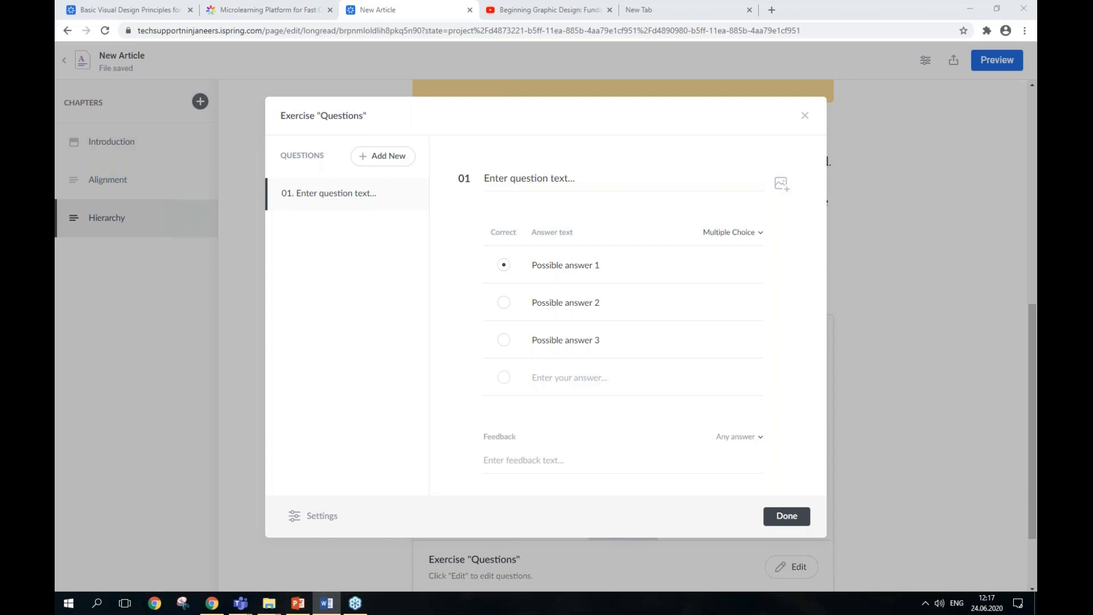
triple_click(544, 181)
type("How can you make a lengthy article easier to digest?")
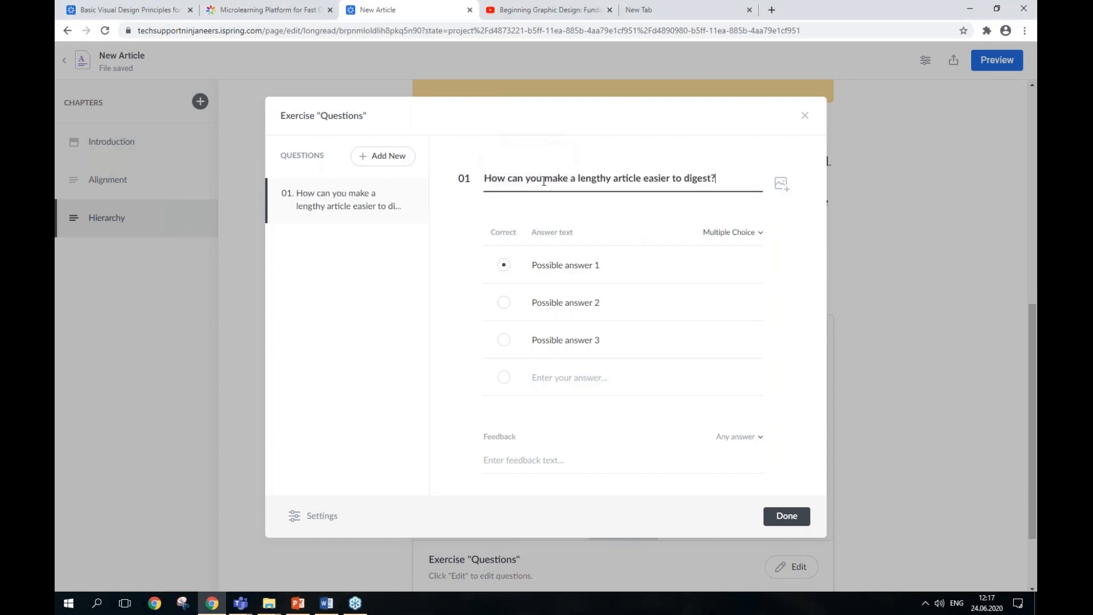
- Set answer 1 to "I'd choose two contrasting colors, for example, blue and yellow." and answer 2 to "I can just grab a fancy palette from the internet."
key("alt+Tab")
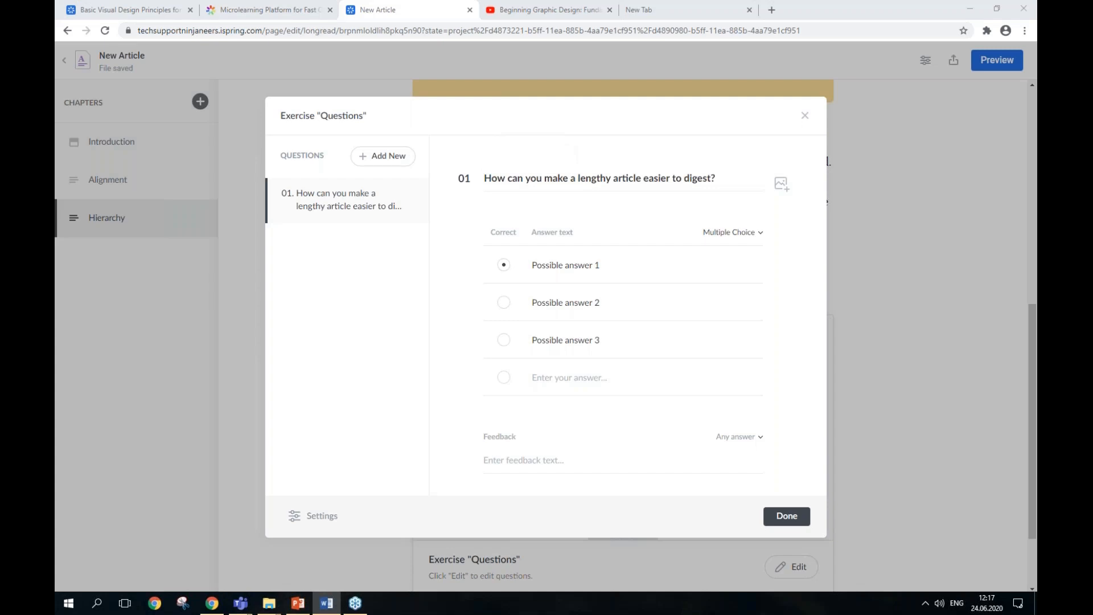
triple_click(560, 265)
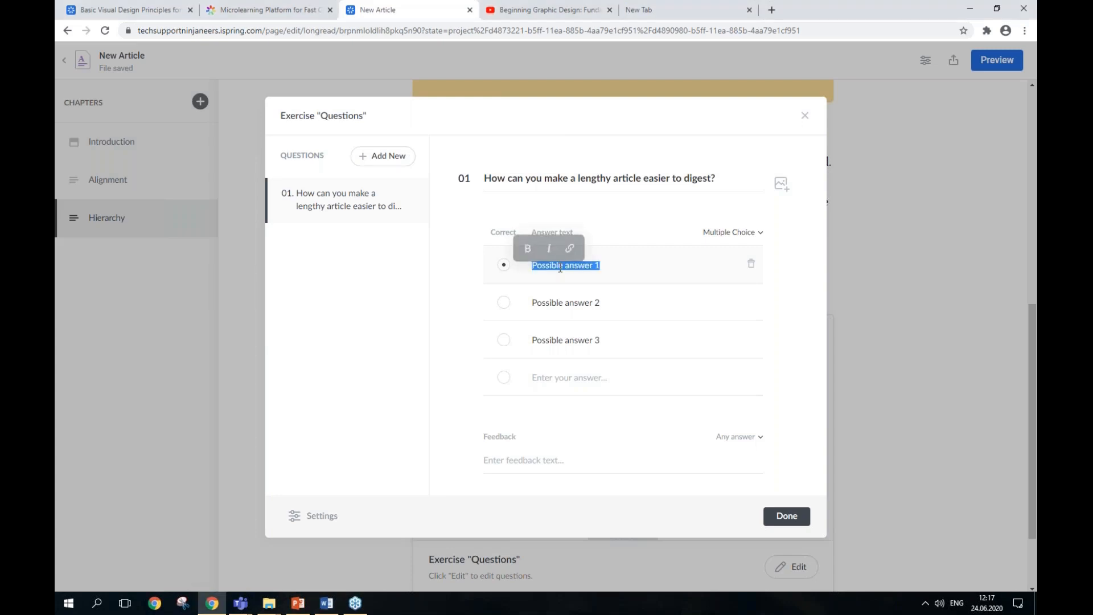
type("I'd choose two contrasting colors, for example, blue and yellow.")
key("alt+Tab")
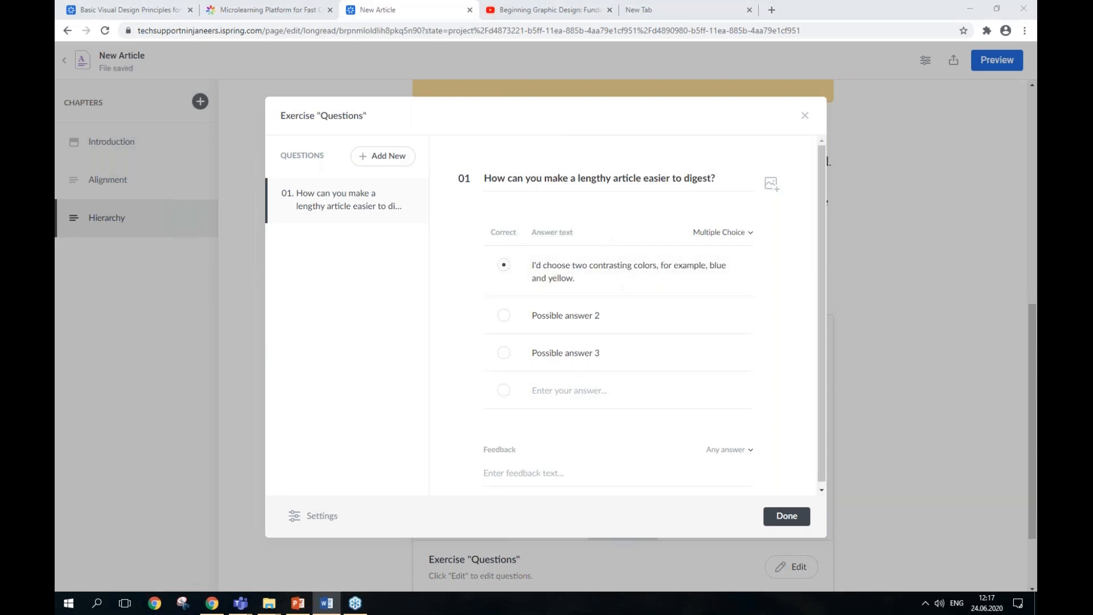
triple_click(542, 315)
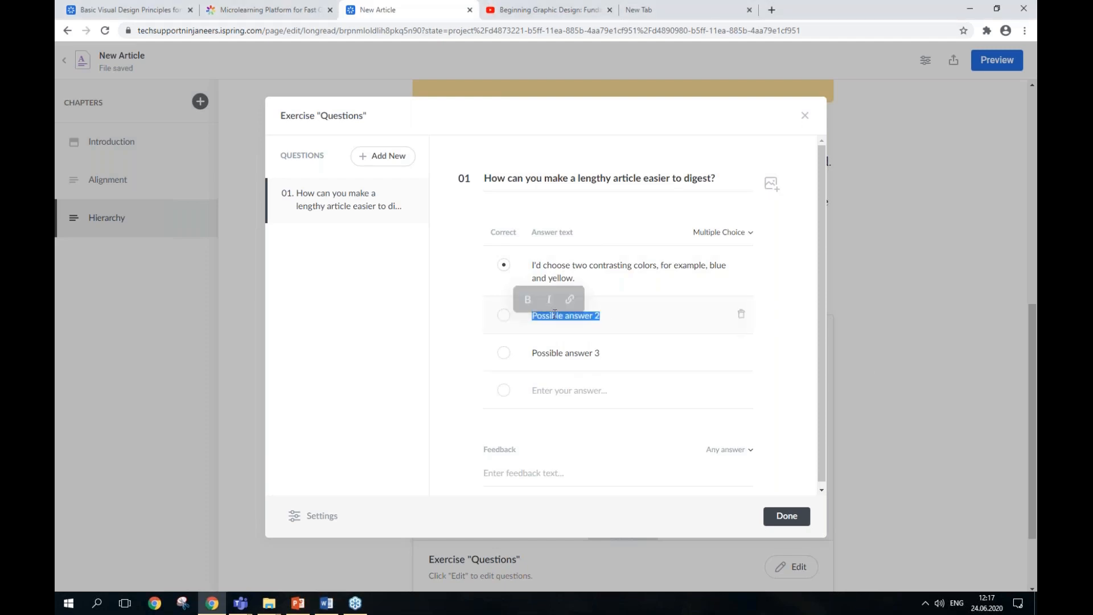
type("I can just grab a fancy palette from the internet.")
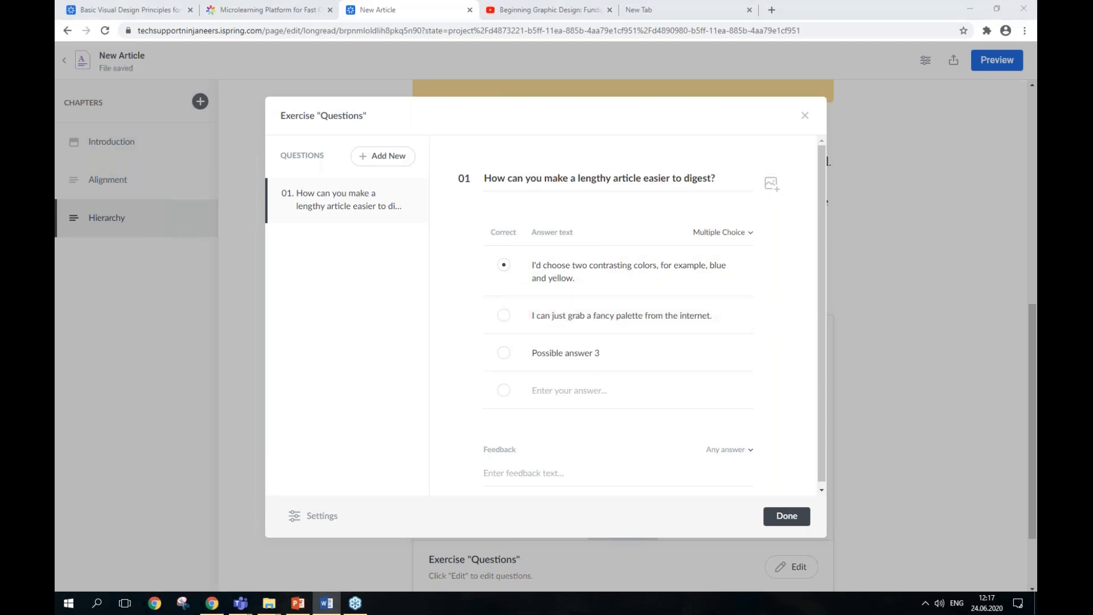
- Set answer 3 to "I'll select colors according to the mood I need to convey.", mark it as correct and save the exercise
triple_click(576, 353)
type("I'll select colors according to the mood I need to convey.")
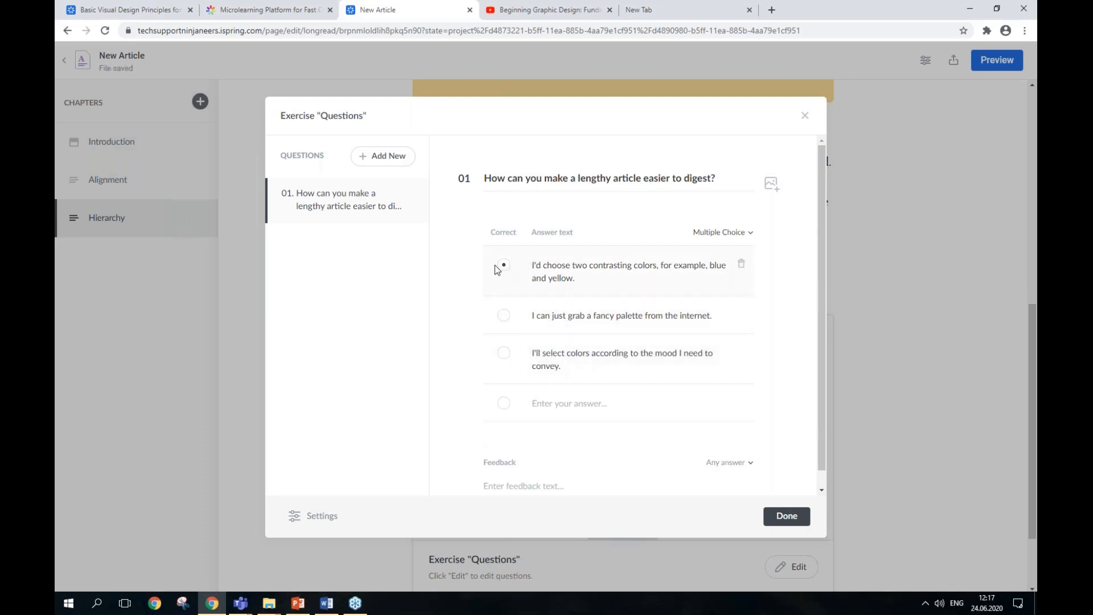
left_click(503, 316)
left_click(504, 354)
left_click(799, 521)
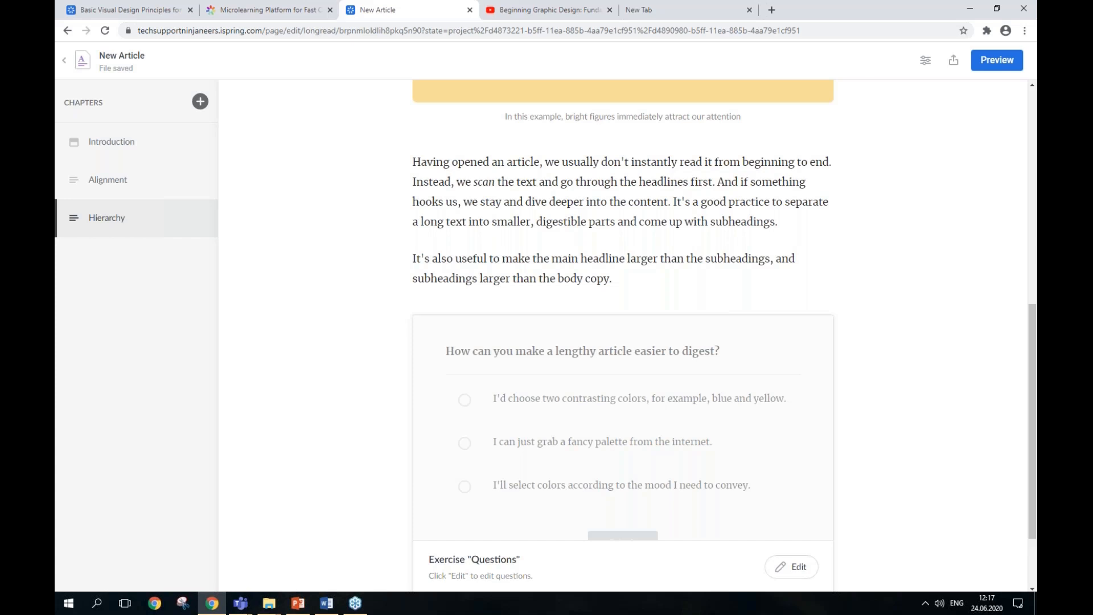
- Open the article settings and set the theme's accent color to a custom muted, greyish green
scroll(743, 418, "up", 8)
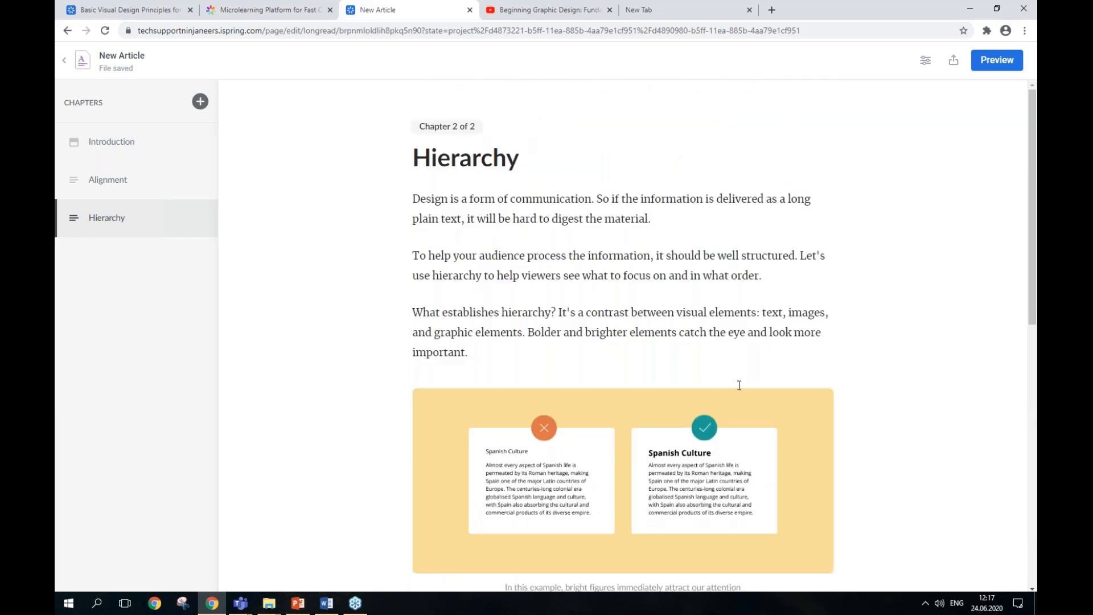
left_click(928, 65)
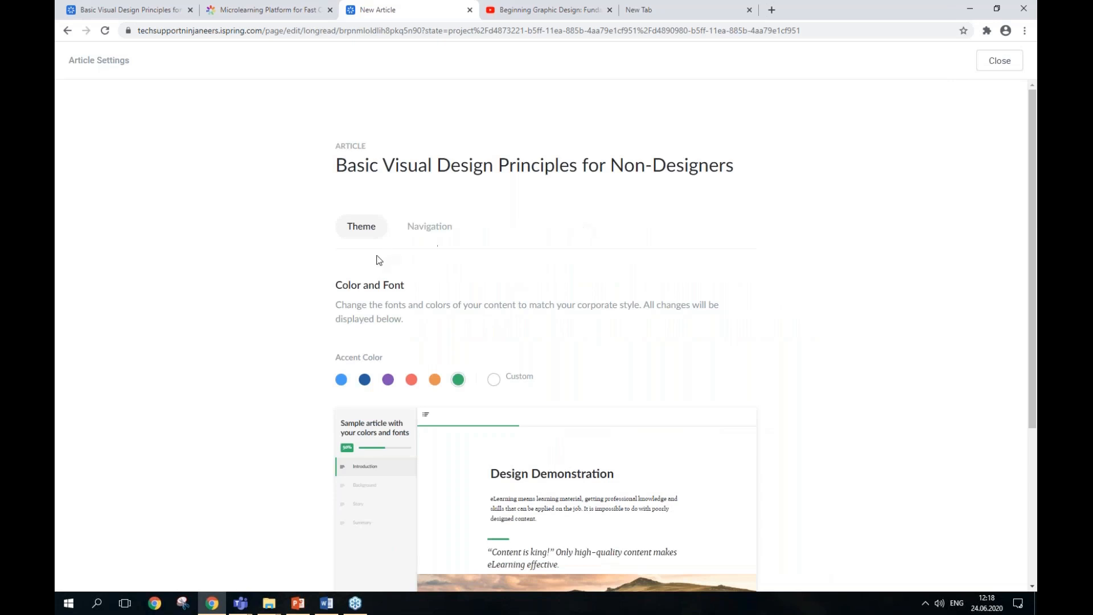
left_click(355, 237)
scroll(473, 298, "down", 1)
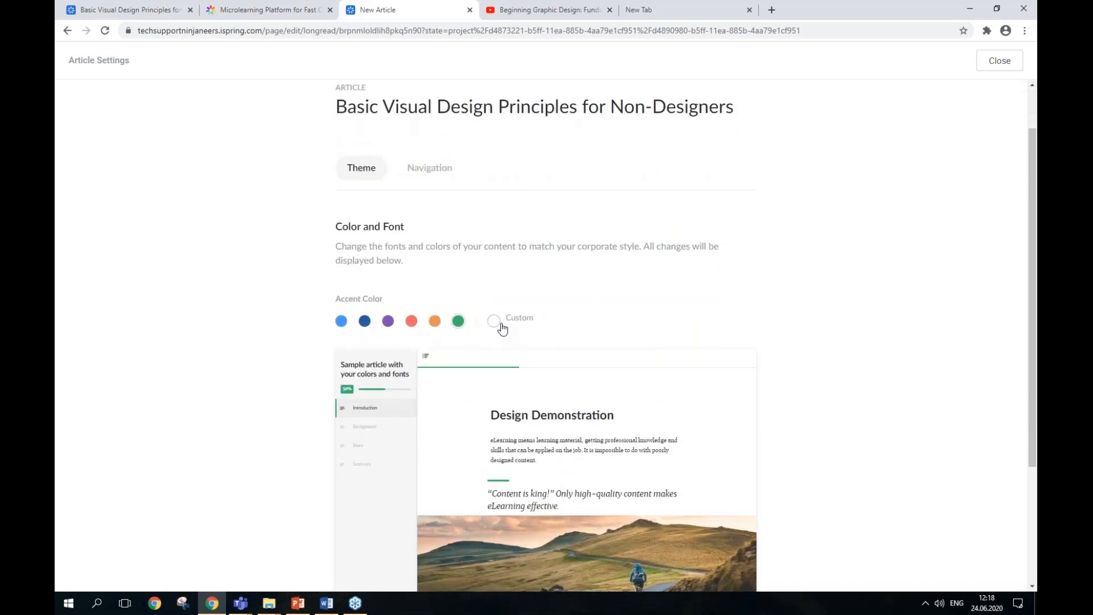
left_click(501, 325)
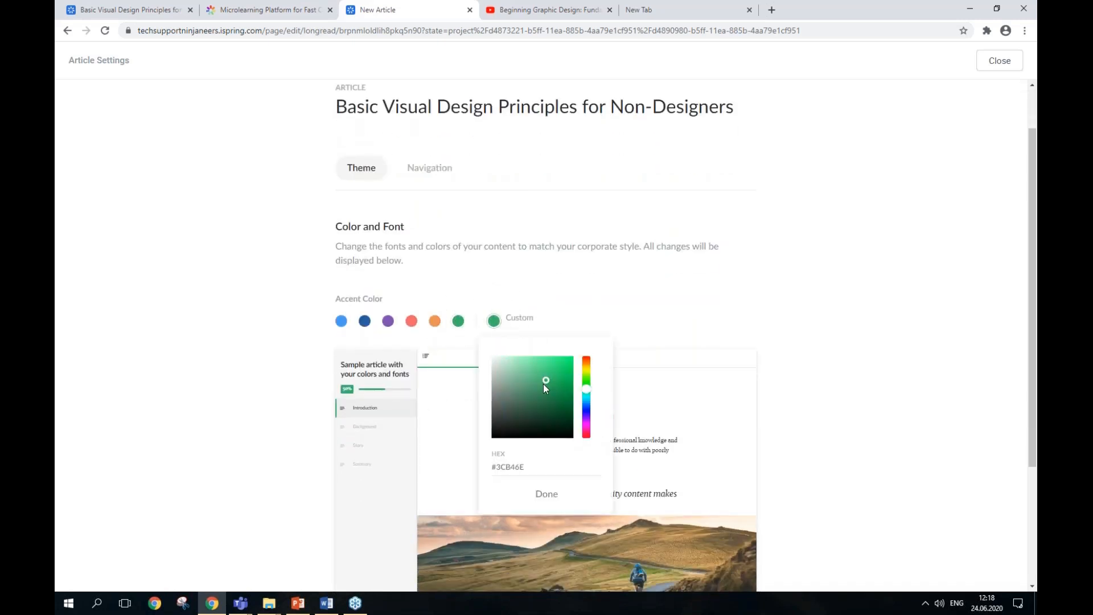
mouse_move(519, 373)
left_mouse_down()
mouse_move(494, 369)
mouse_move(519, 364)
mouse_move(523, 378)
mouse_move(514, 376)
left_mouse_up()
left_click(859, 307)
- Set the theme's headings font to Merriweather and the body font to Open Sans
scroll(860, 307, "down", 3)
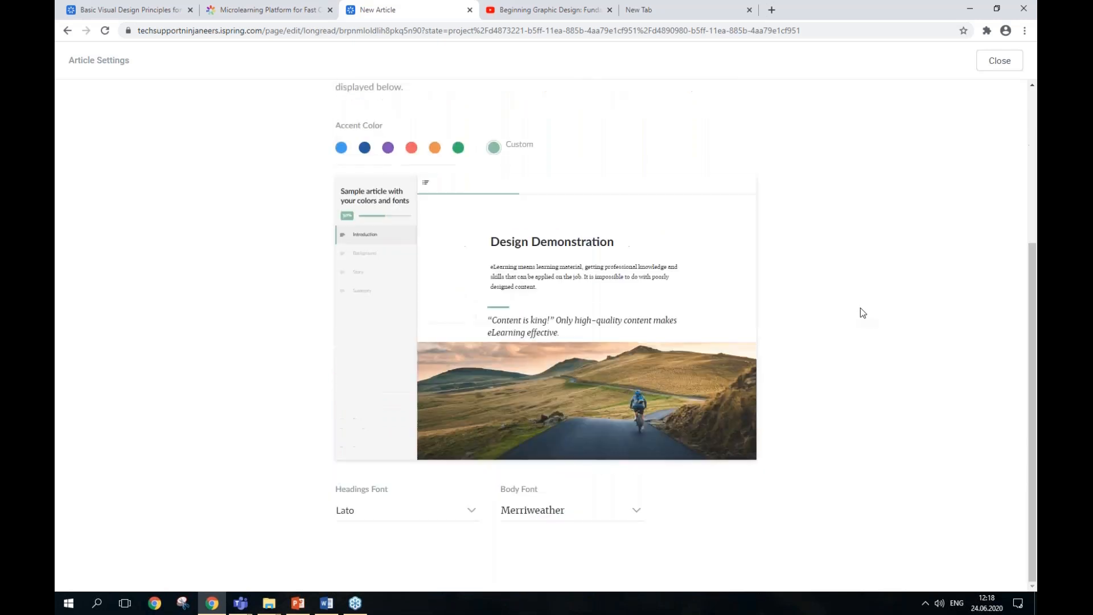
left_click(366, 525)
left_click(380, 379)
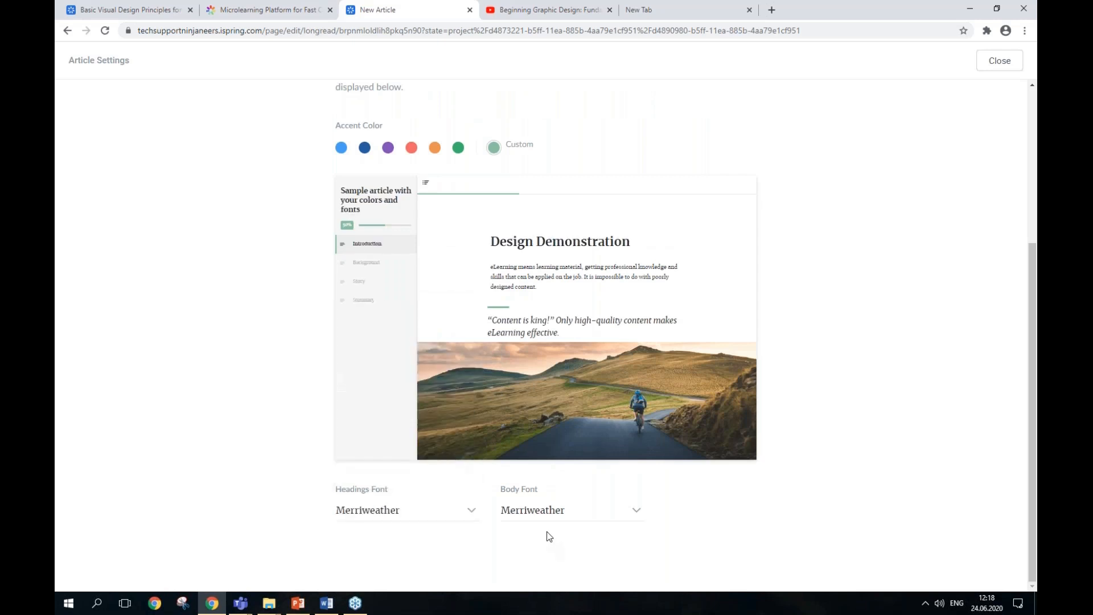
left_click(534, 515)
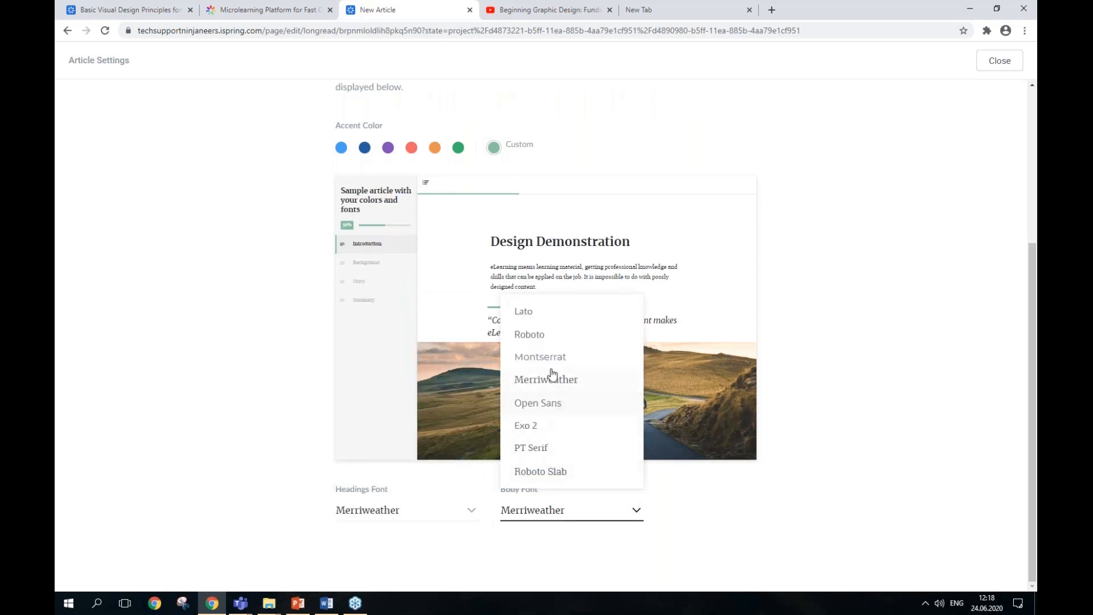
left_click(566, 402)
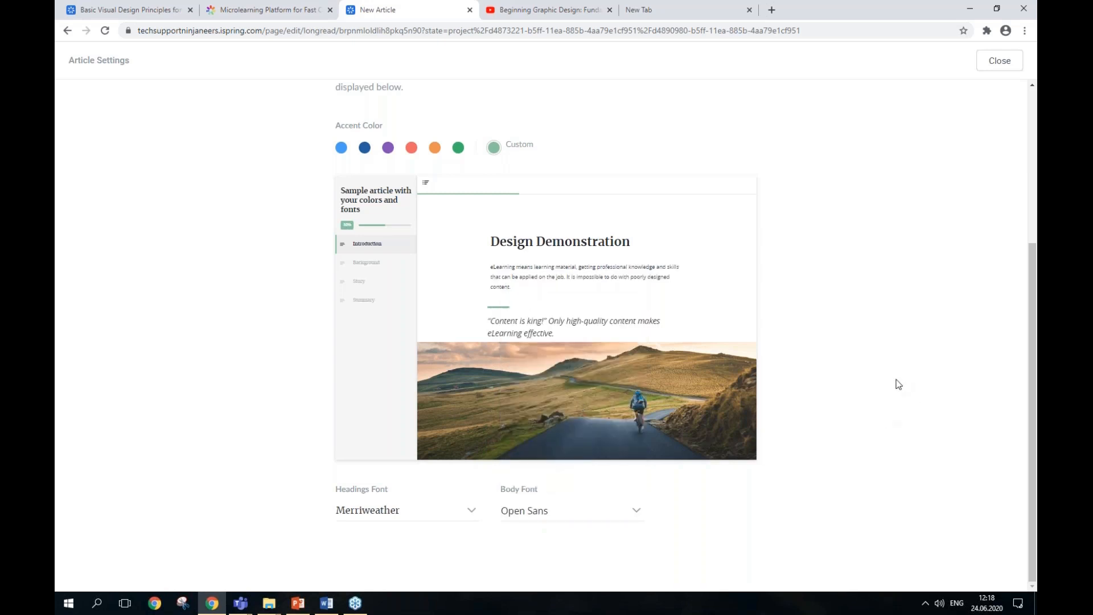
- Set the article's navigation mode to Restricted and close the article settings
scroll(859, 368, "up", 4)
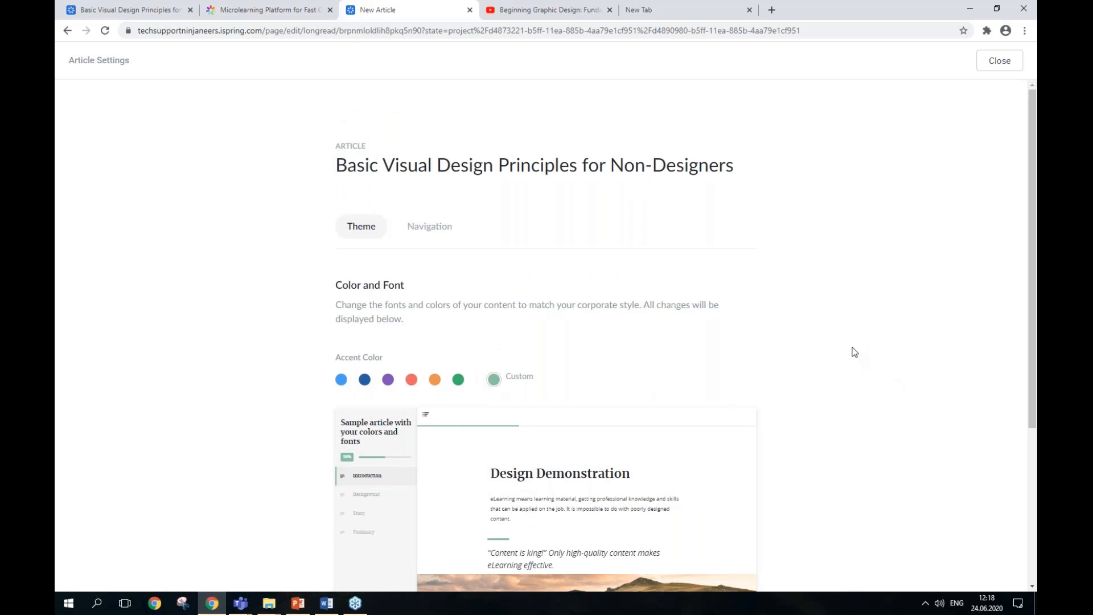
left_click(431, 228)
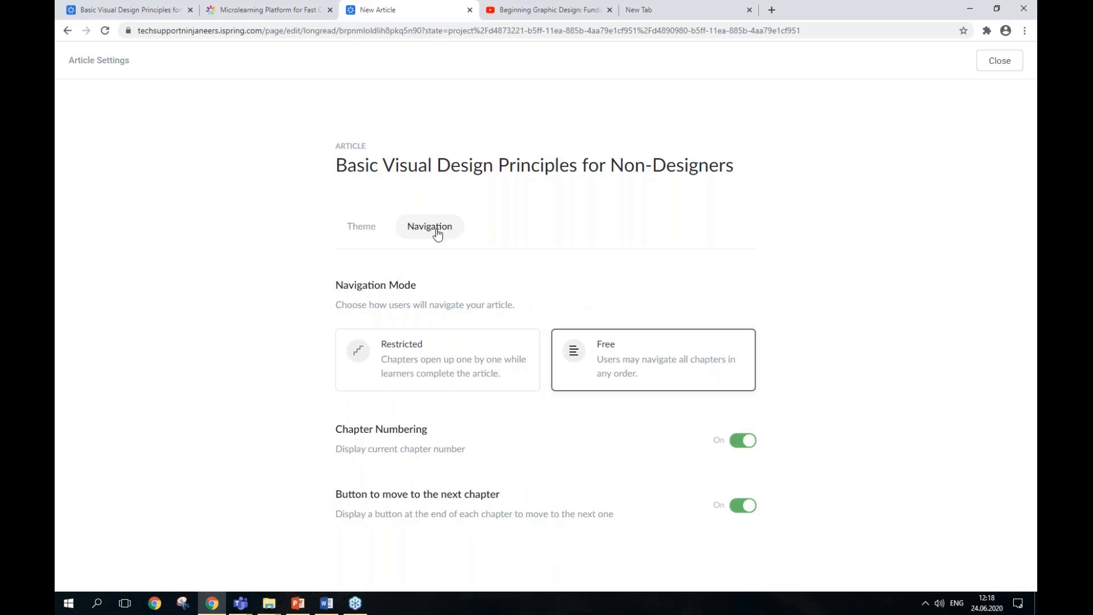
left_click(639, 374)
left_click(437, 371)
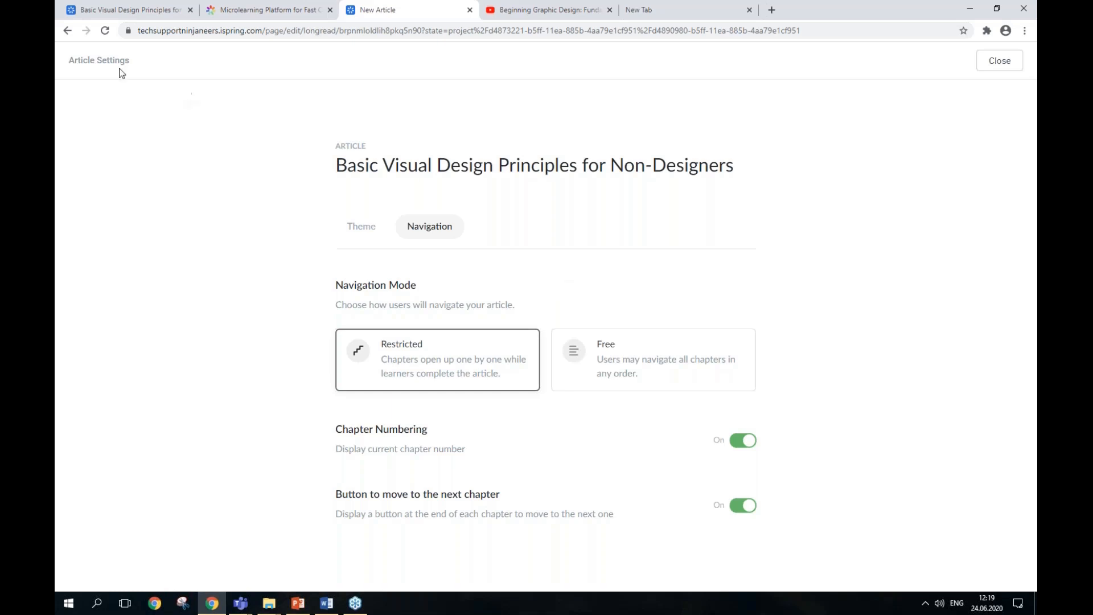
left_click(998, 61)
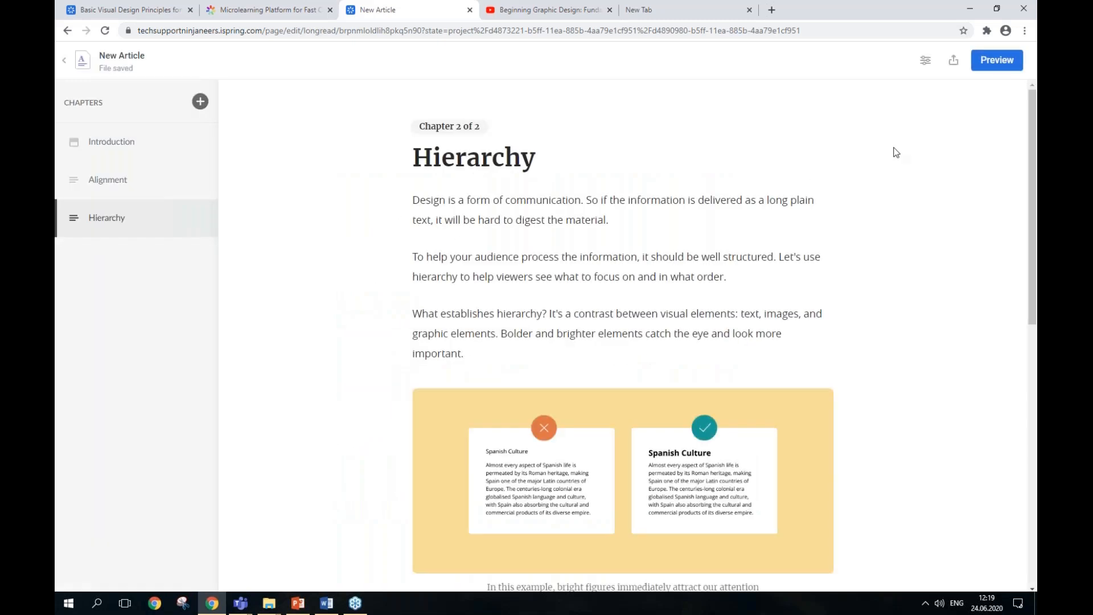
- Preview the article, read through the Introduction chapter and continue to the Alignment chapter
left_click(1004, 68)
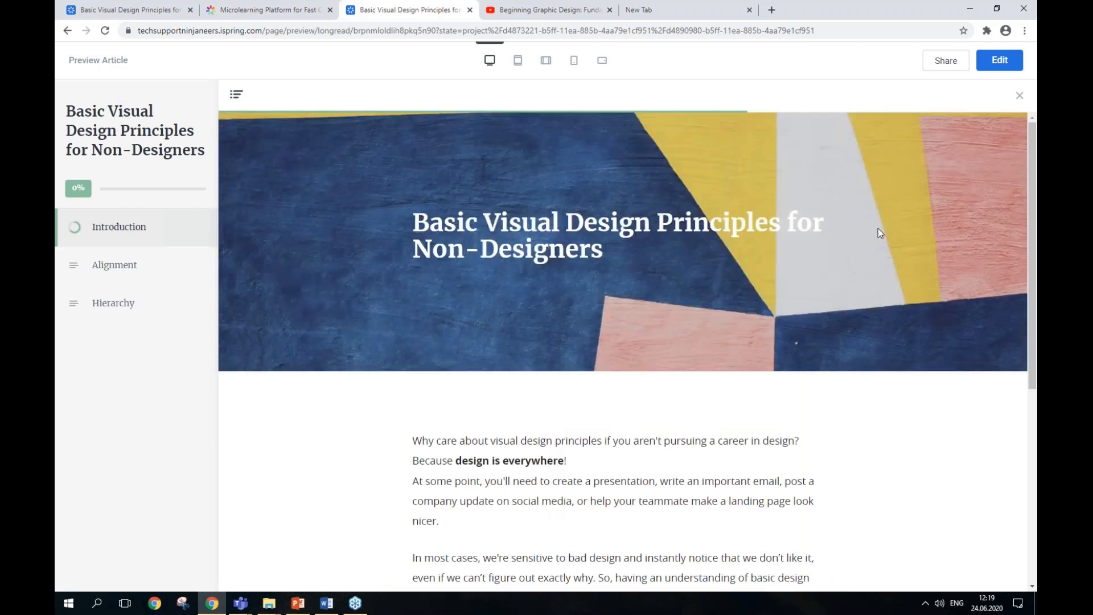
scroll(883, 227, "down", 6)
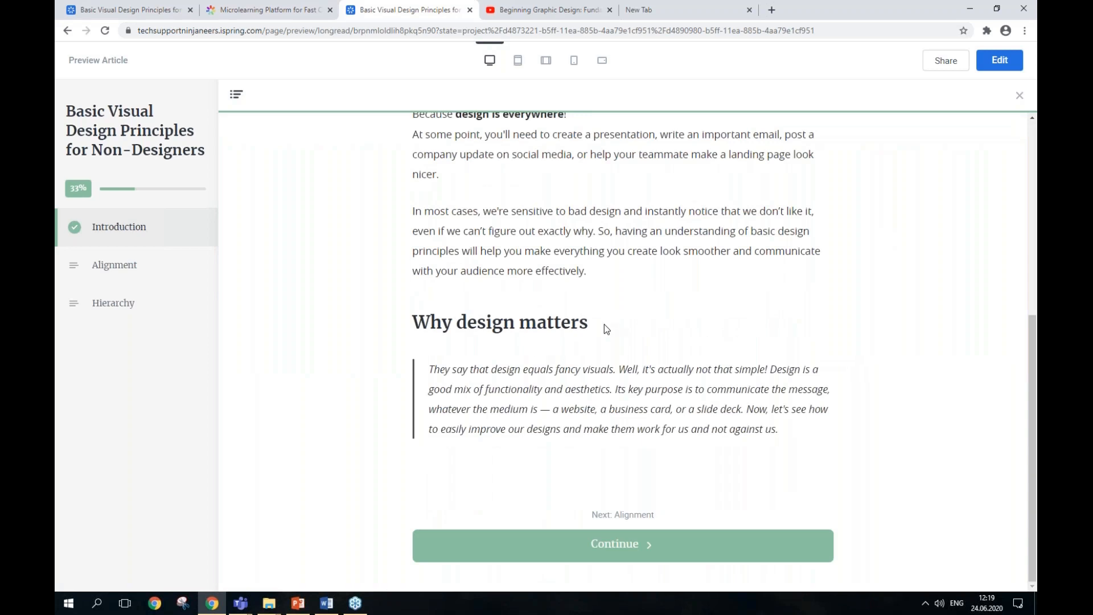
left_click(599, 329)
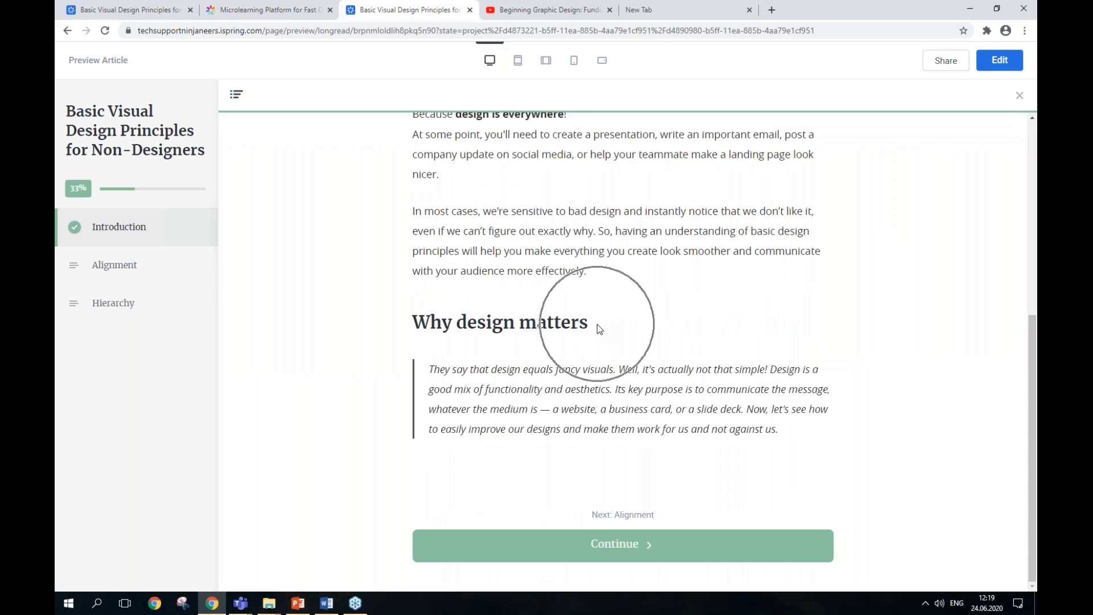
left_click(739, 409)
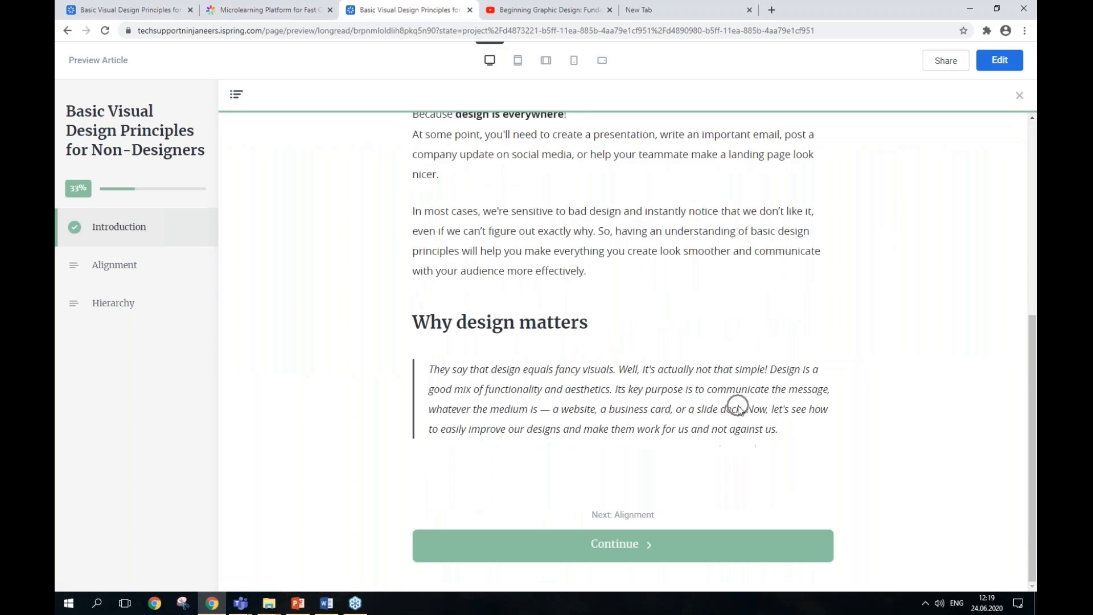
left_click(582, 551)
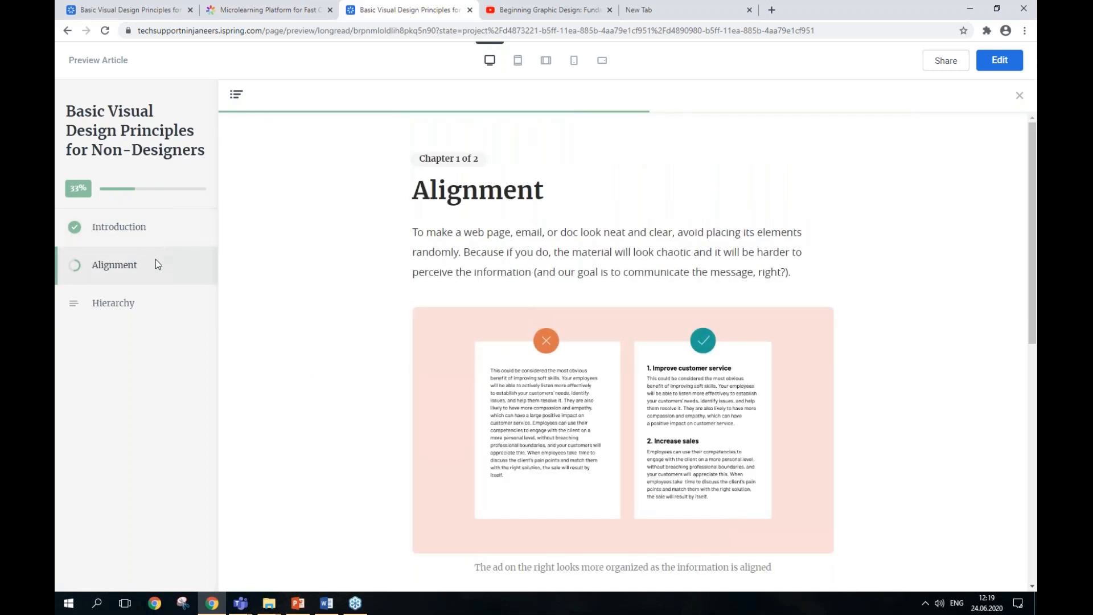
- Review the Alignment chapter in the preview and test its embedded video by playing it, skipping ahead and pausing
scroll(544, 247, "down", 3)
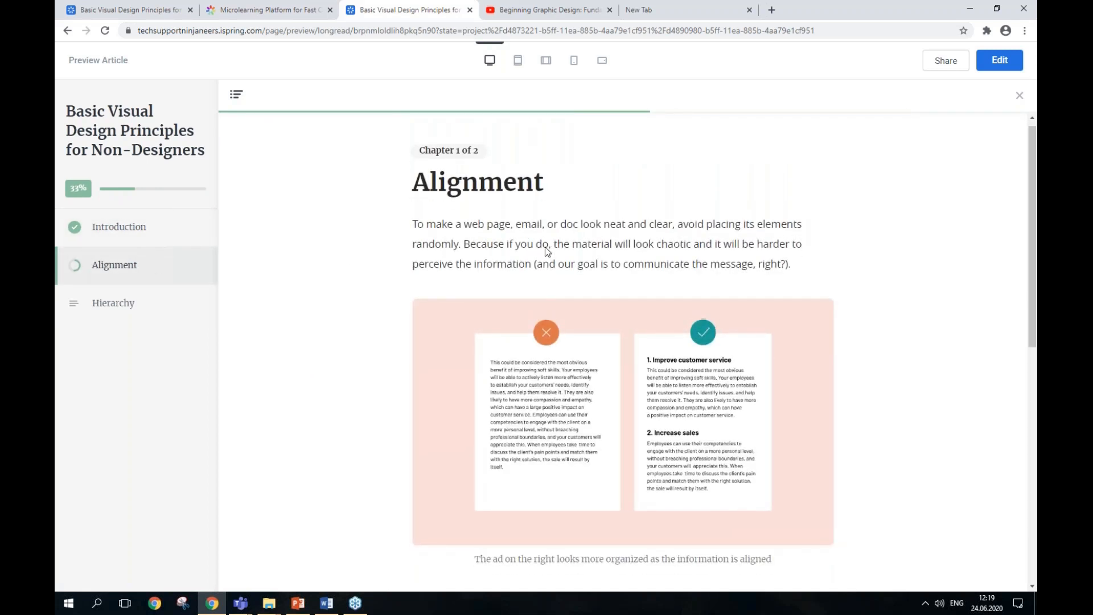
scroll(575, 300, "down", 2)
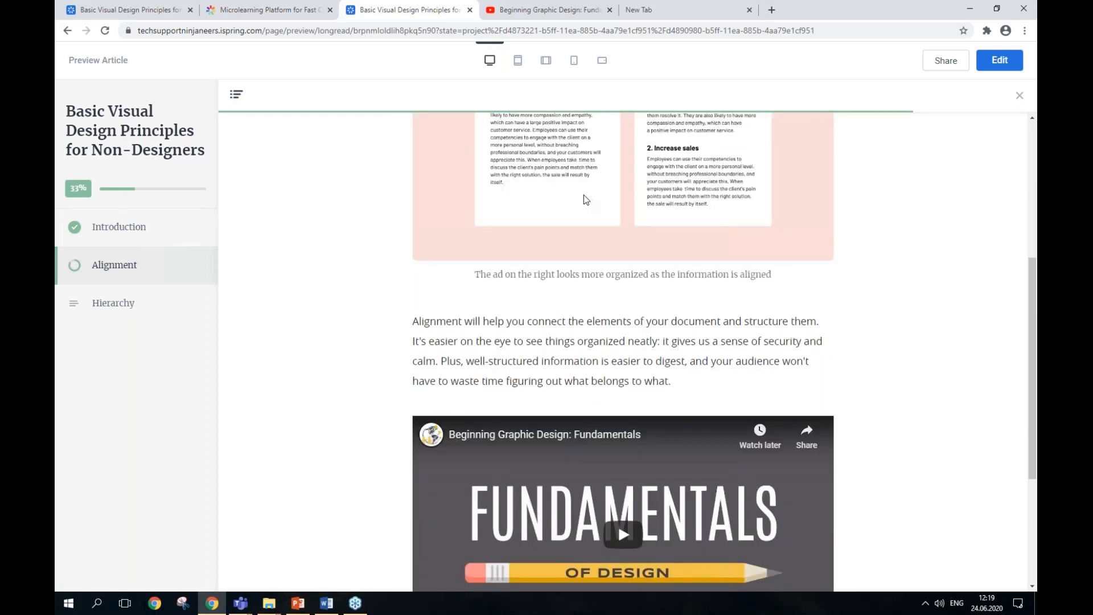
scroll(586, 195, "down", 4)
left_click(626, 316)
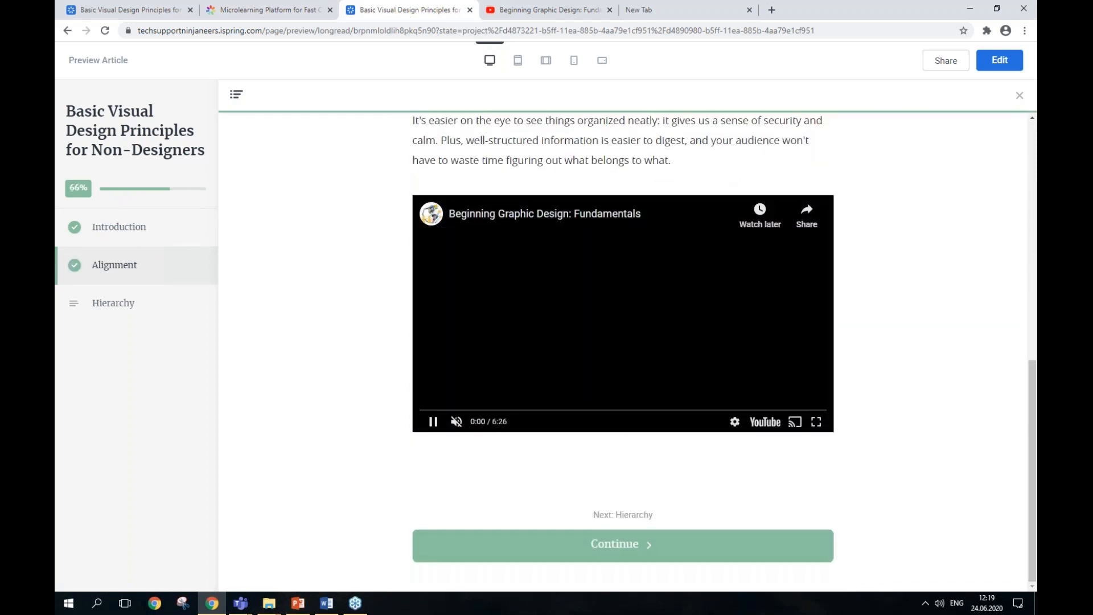
left_click(436, 411)
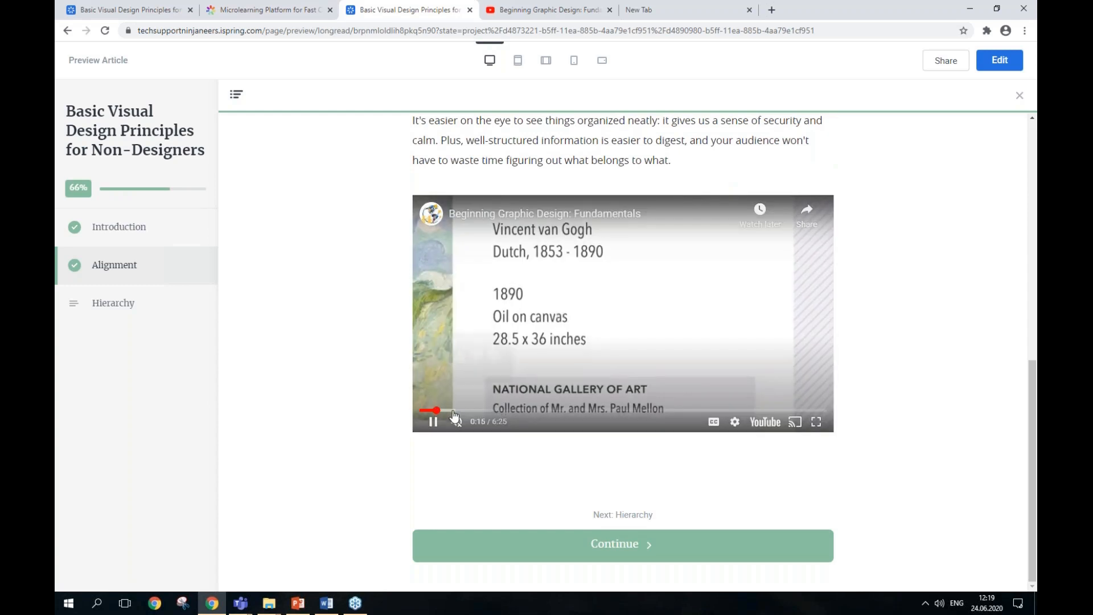
left_click(517, 411)
left_click(432, 424)
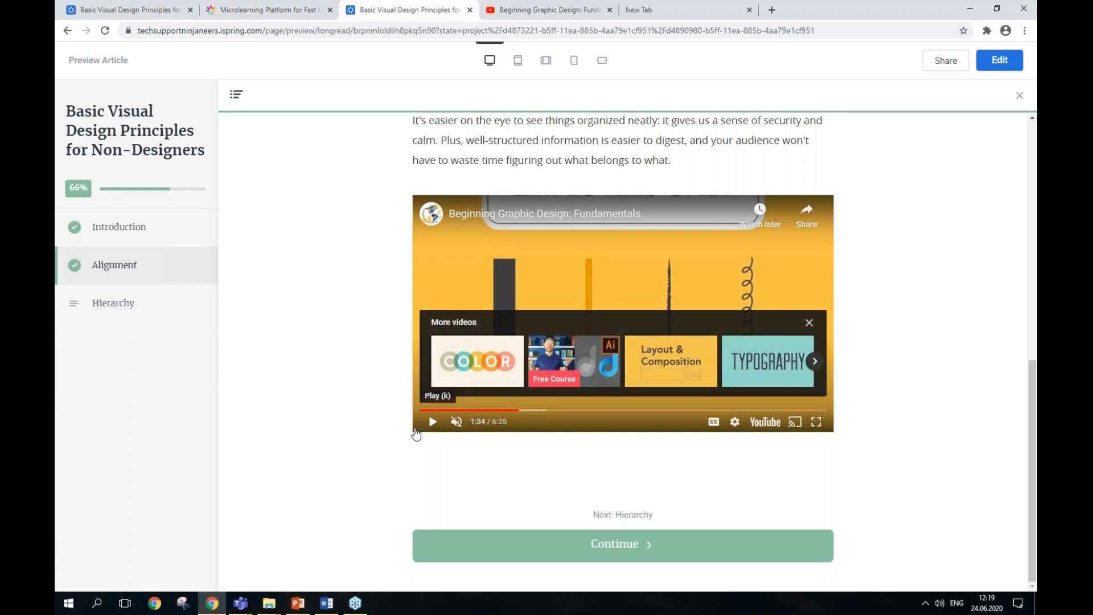
- Review the Hierarchy chapter and test its quiz by submitting "I'd choose two contrasting colors, for example, blue and yellow."
left_click(111, 303)
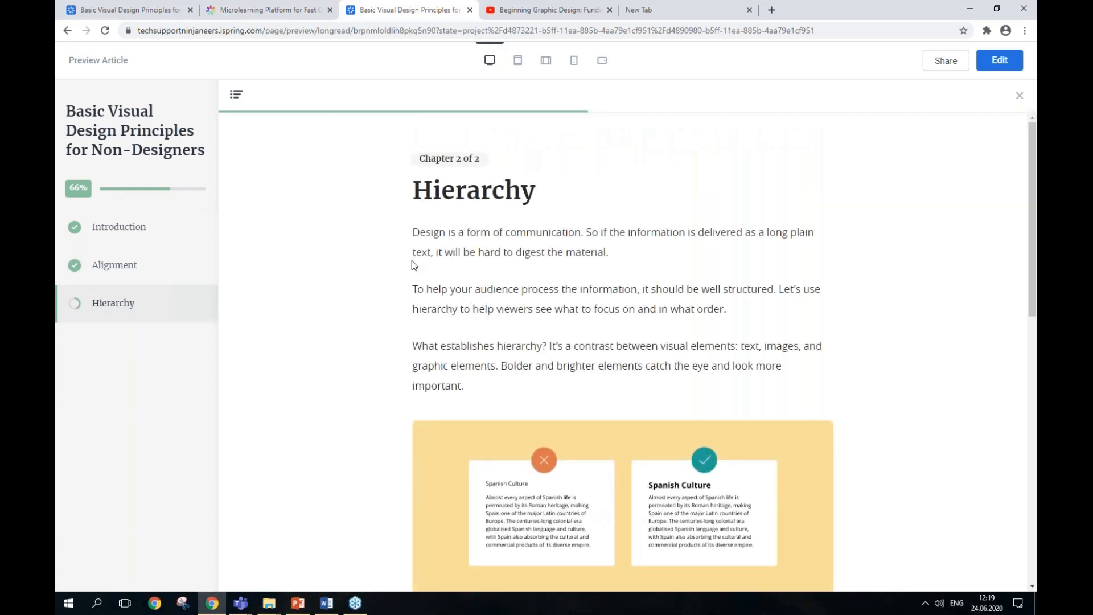
scroll(563, 230, "down", 15)
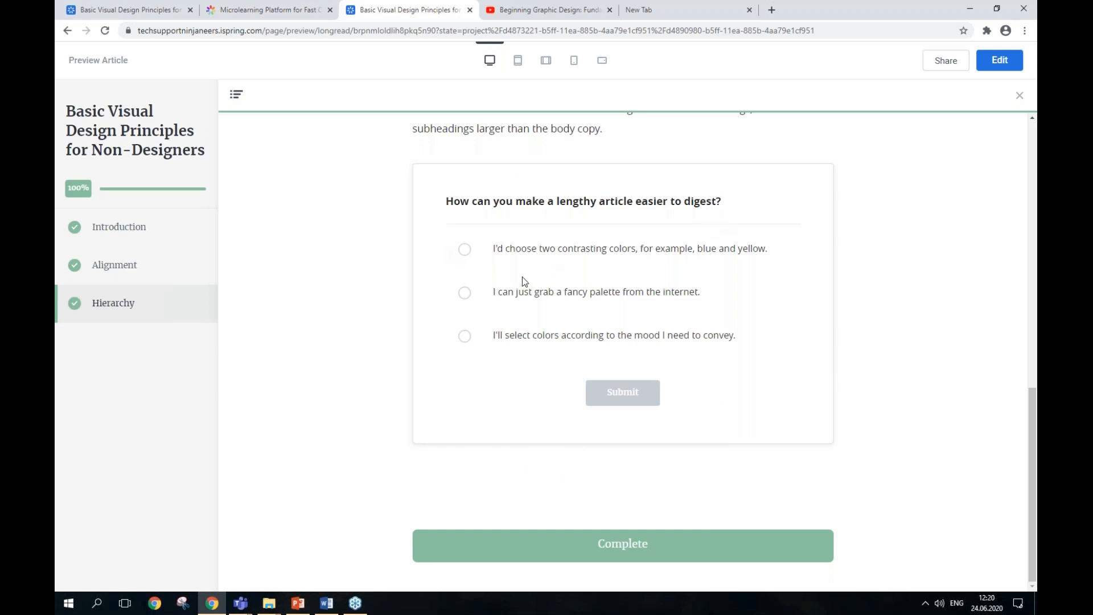
left_click(505, 250)
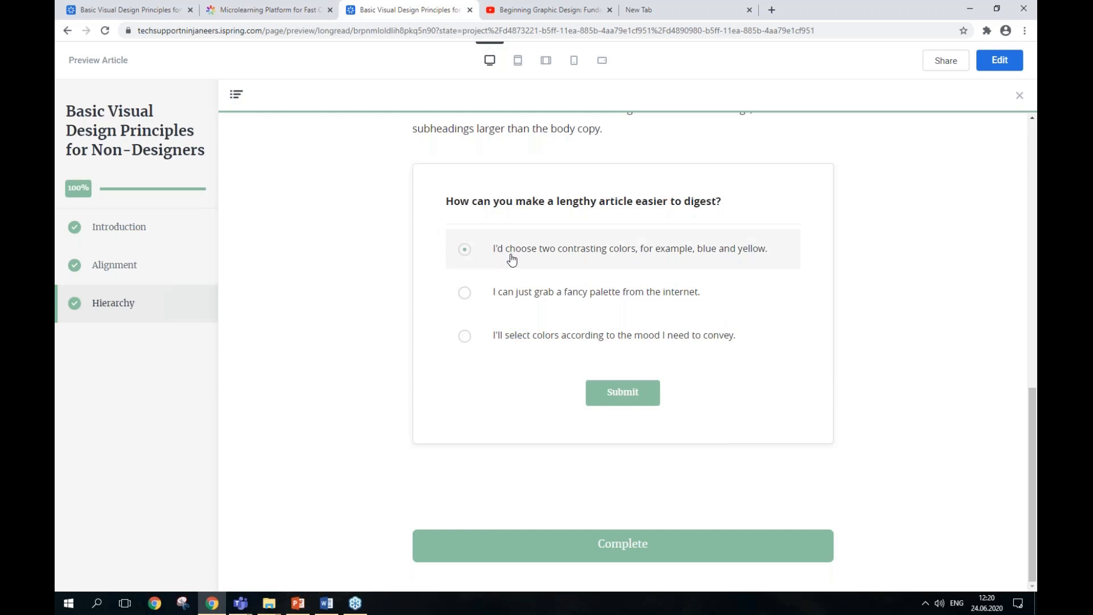
left_click(611, 403)
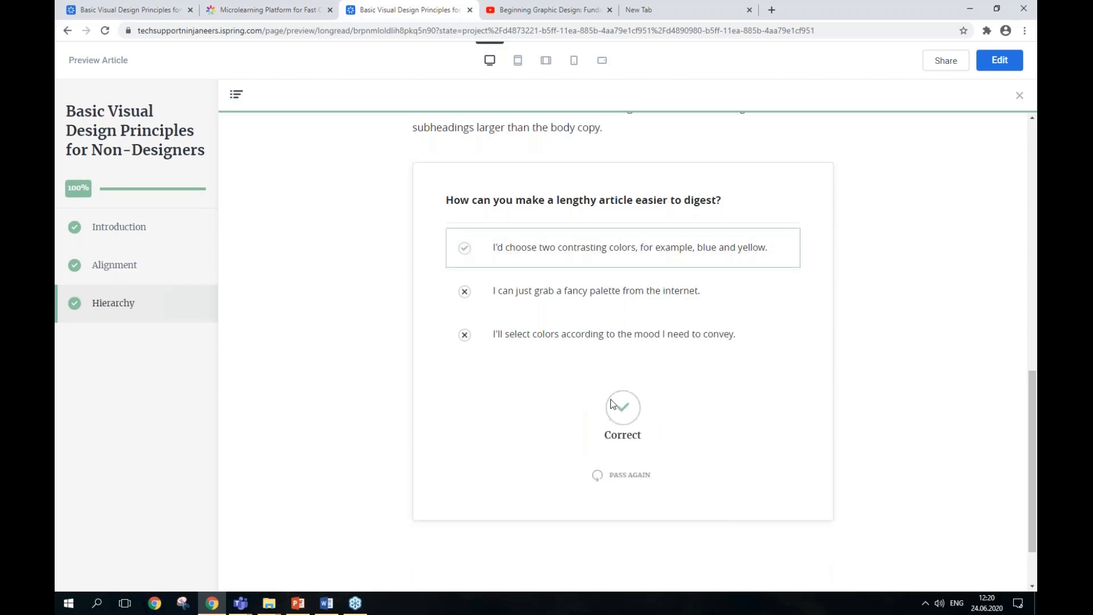
scroll(733, 380, "down", 2)
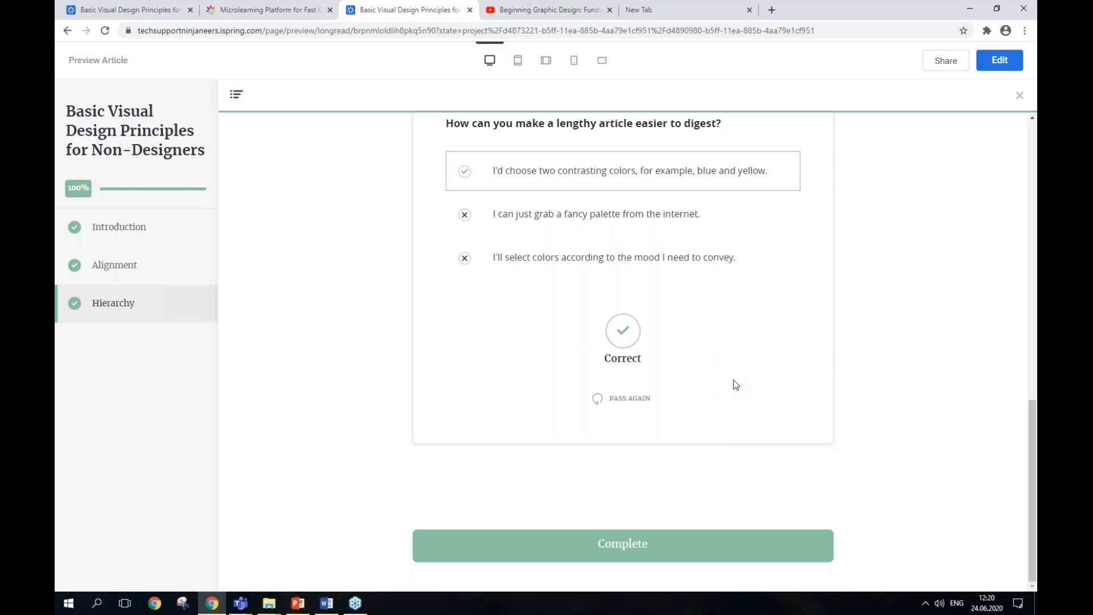
scroll(733, 380, "up", 6)
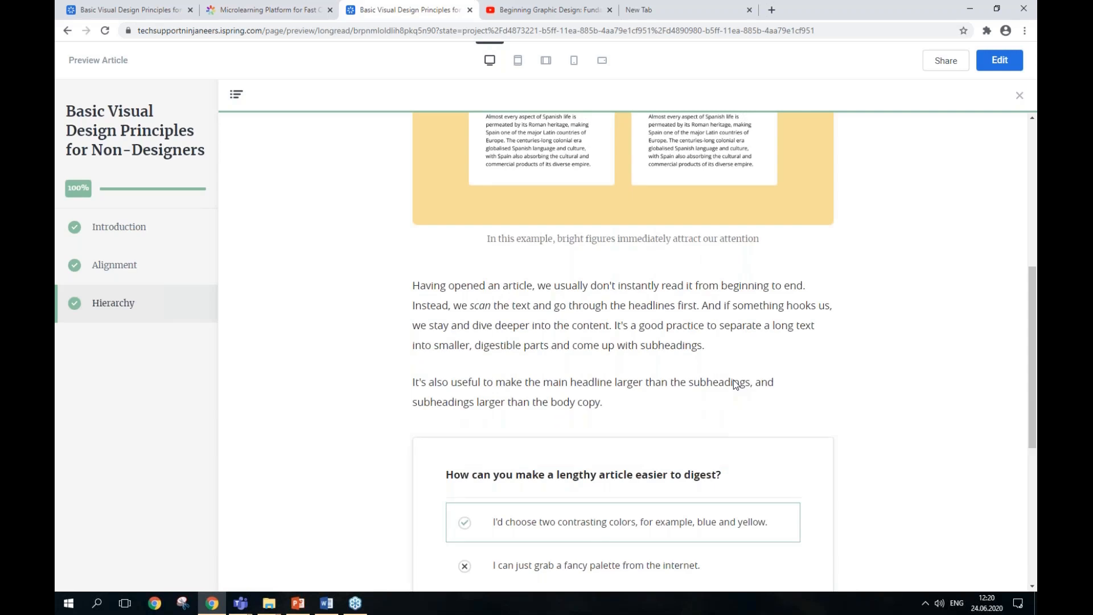
scroll(733, 380, "up", 7)
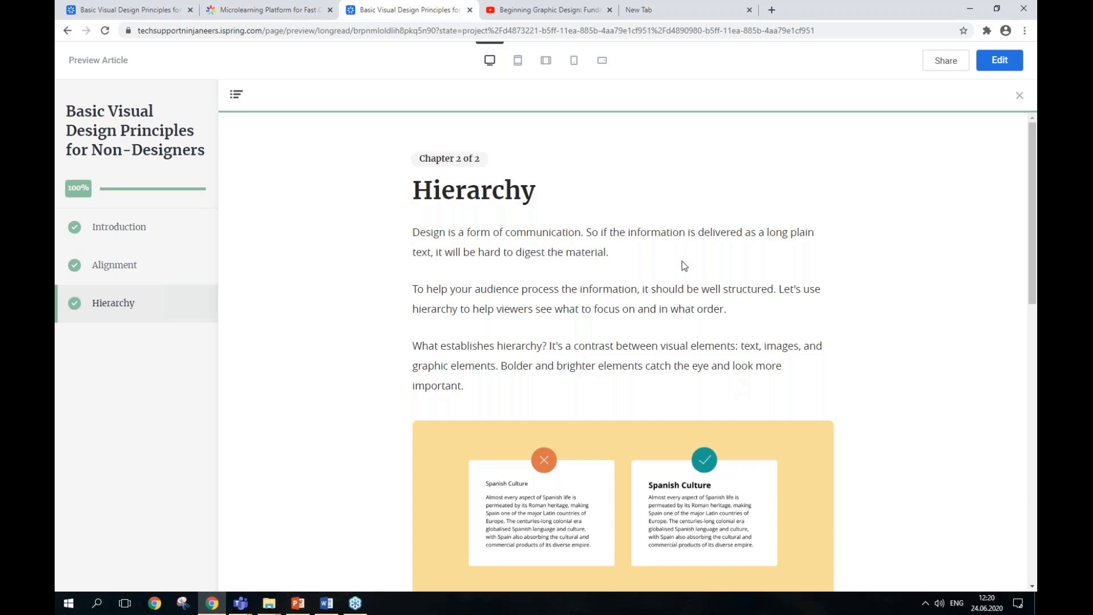
- Return from the preview to editing and export the article with the LMS profile SCORM 2004, 4th edition
left_click(936, 65)
left_click(996, 71)
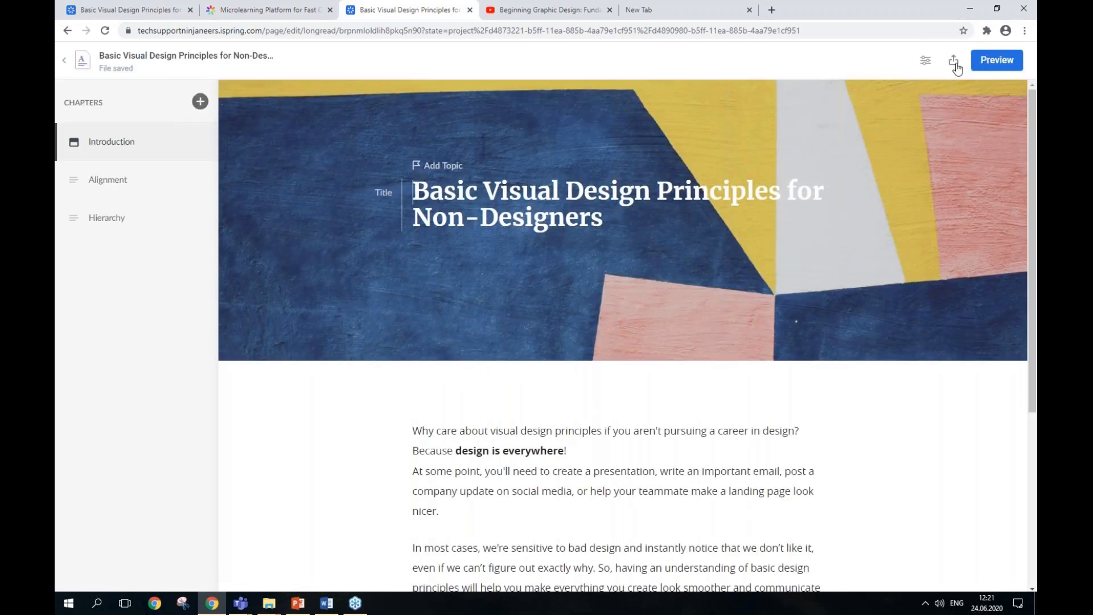
left_click(954, 62)
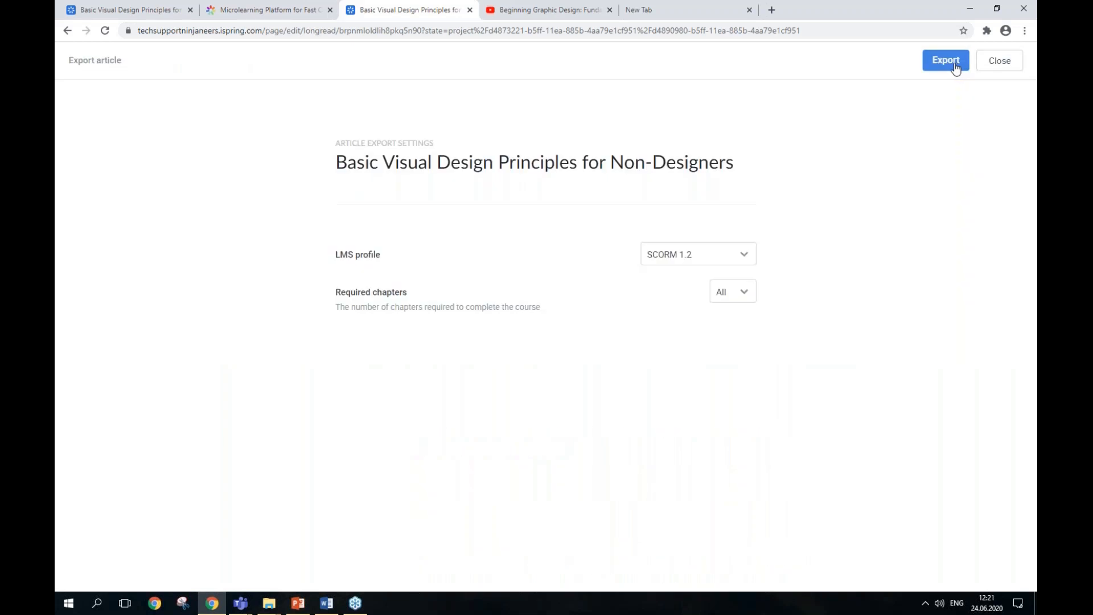
left_click(680, 255)
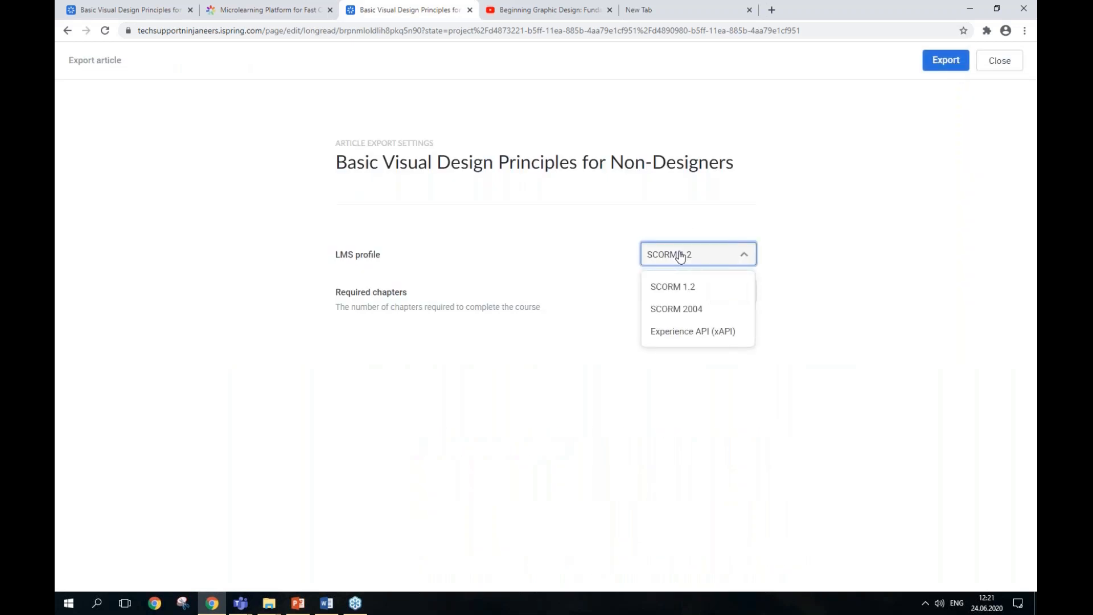
left_click(708, 314)
left_click(717, 263)
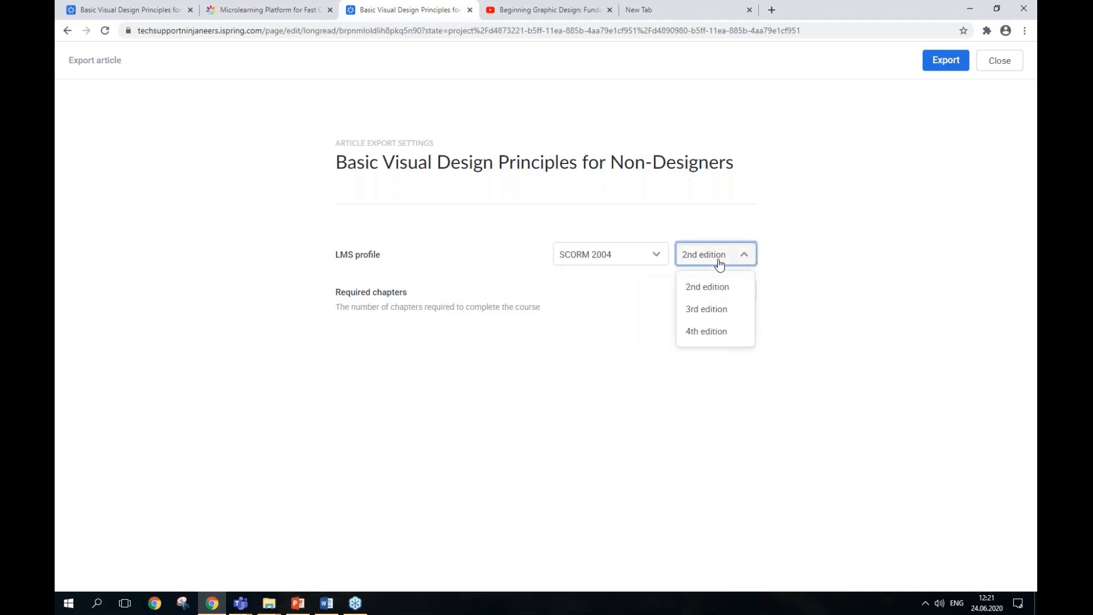
left_click(715, 331)
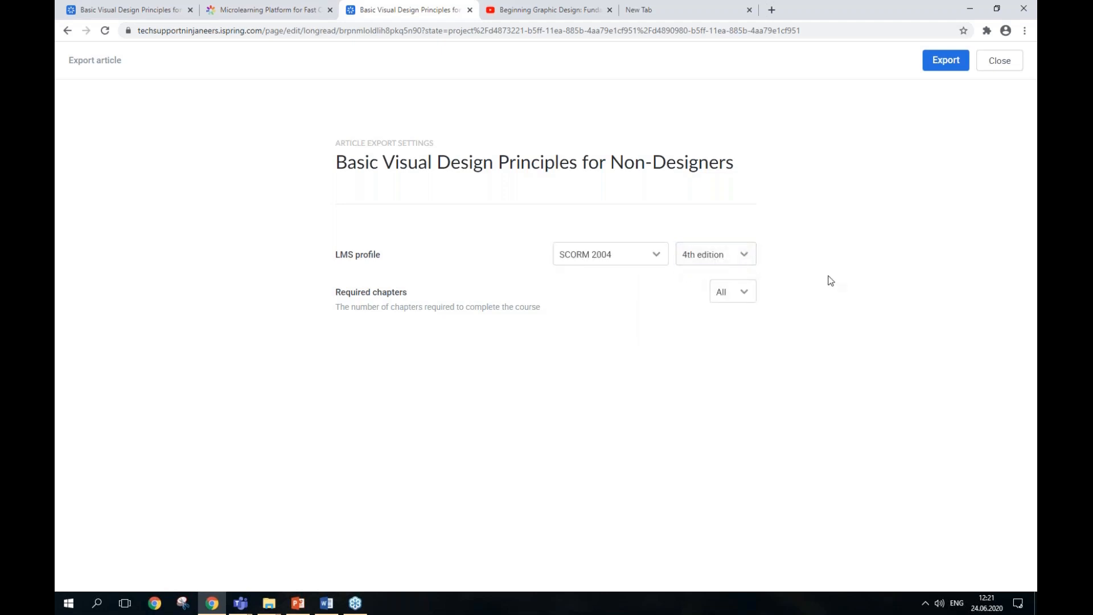
left_click(937, 65)
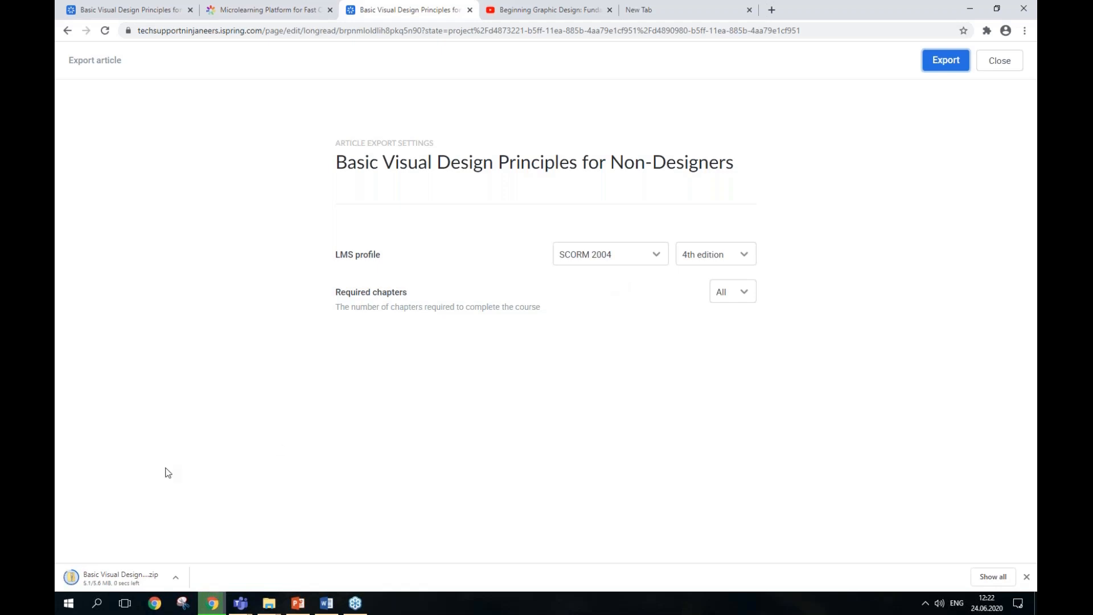
- Switch to the PowerPoint slide show and advance through the upcoming-features slides on quizzes and SME feedback to the pricing slide
left_click(159, 573)
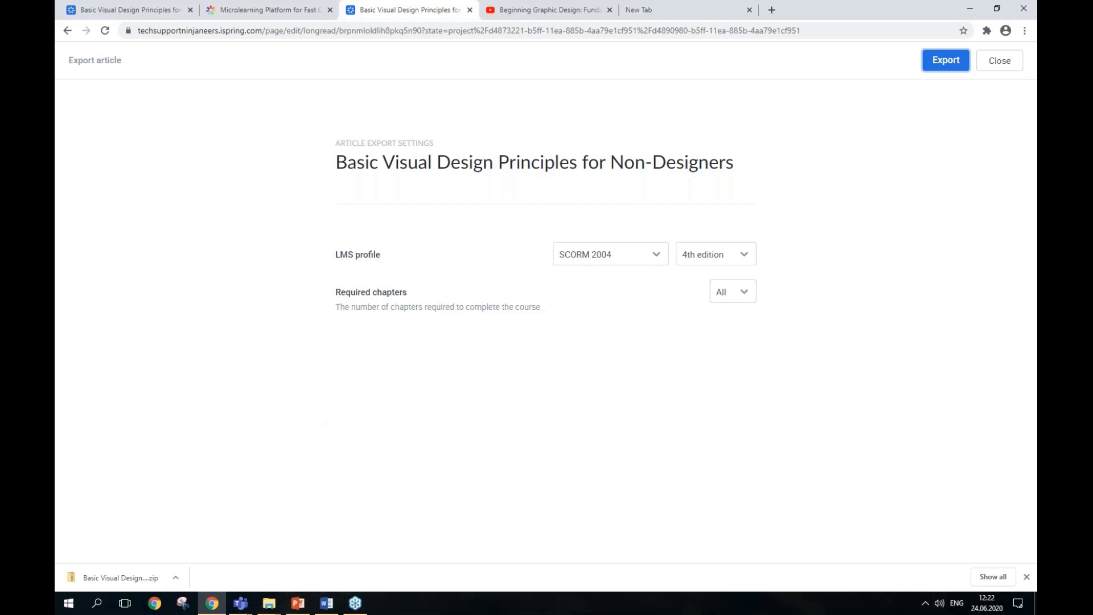
key("alt+Tab")
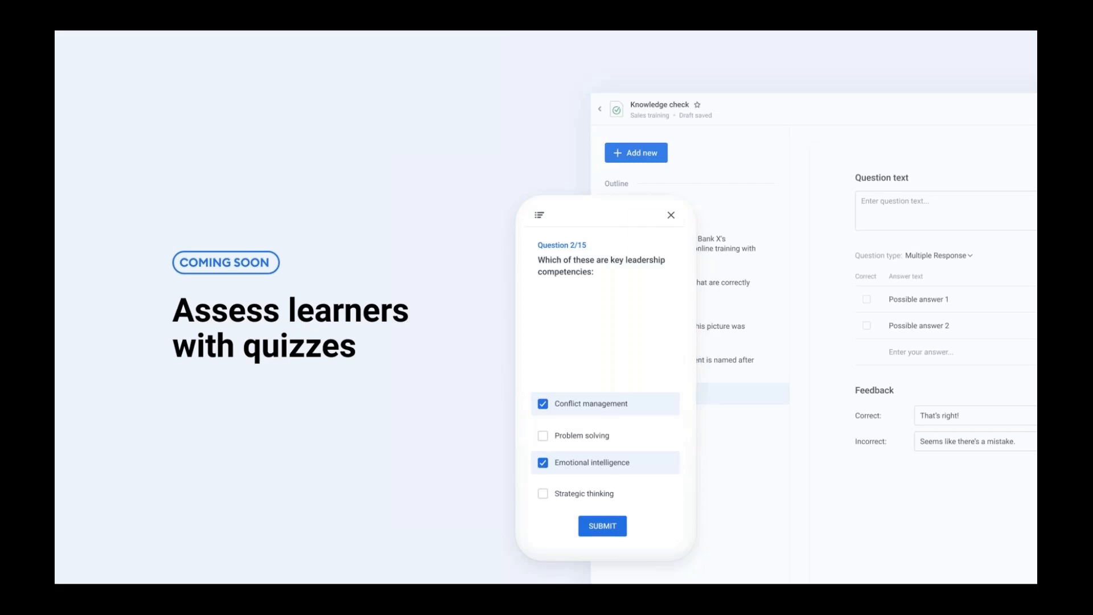
left_click(509, 151)
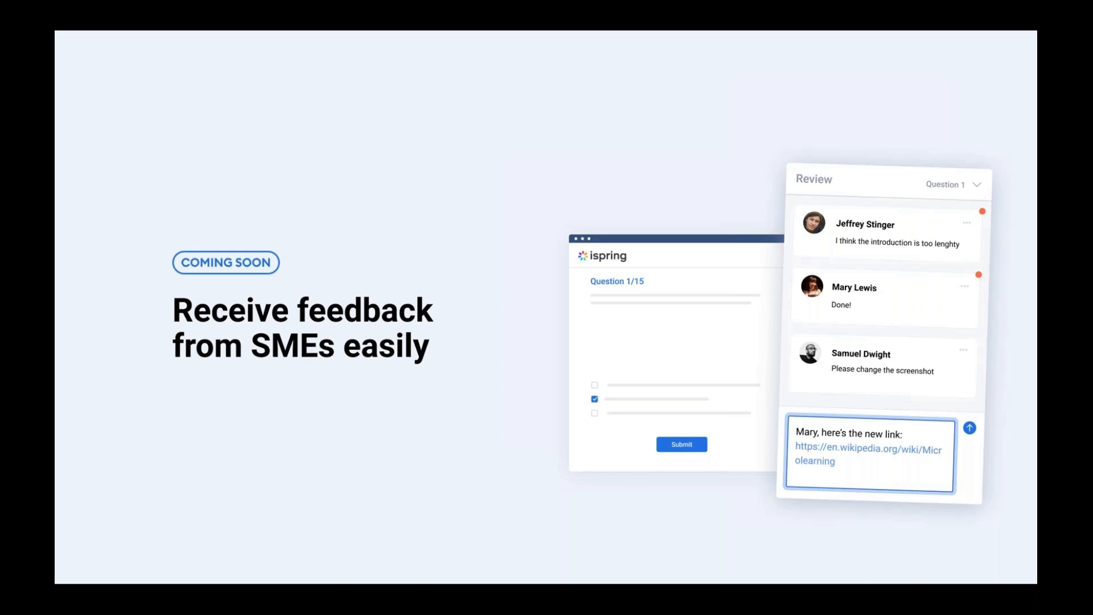
left_click(157, 182)
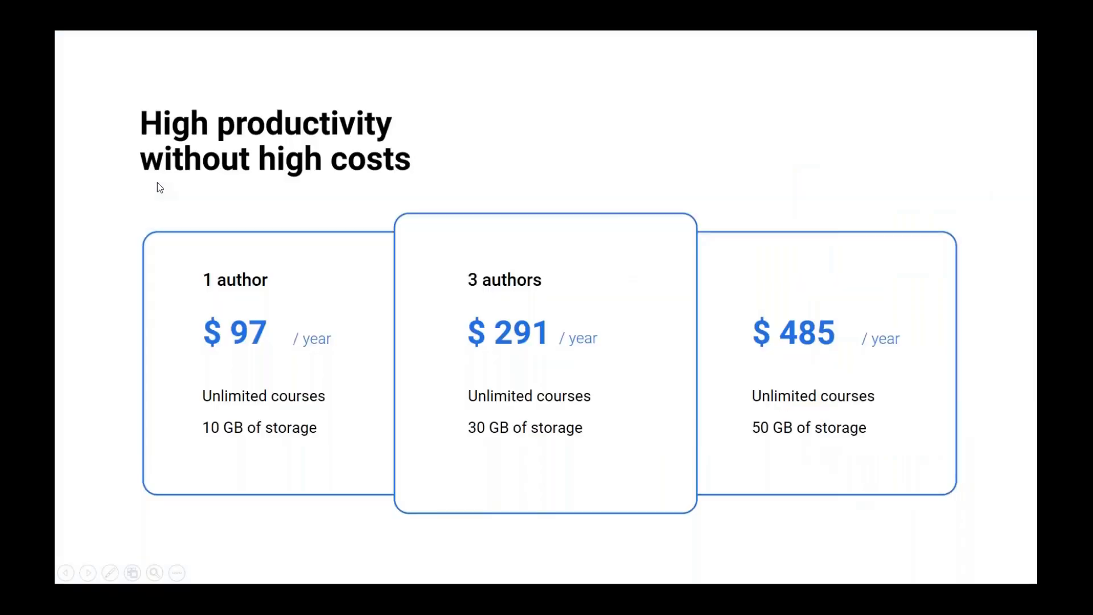
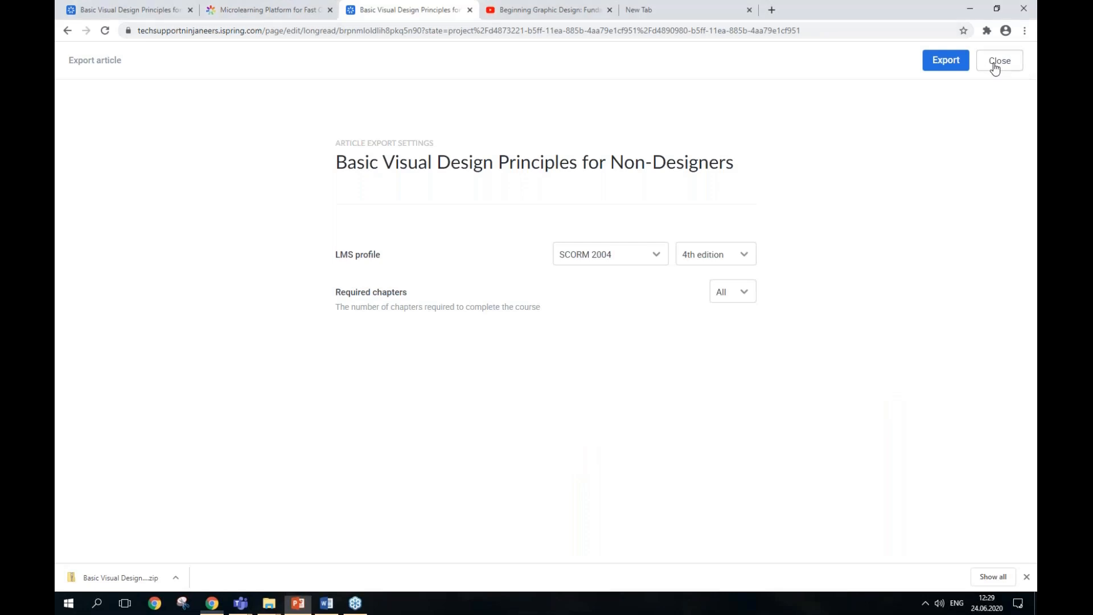
- Close the export settings, add an empty line after the second body paragraph of the Introduction chapter, and view the block types available there
left_click(986, 64)
scroll(595, 342, "down", 5)
left_click(606, 320)
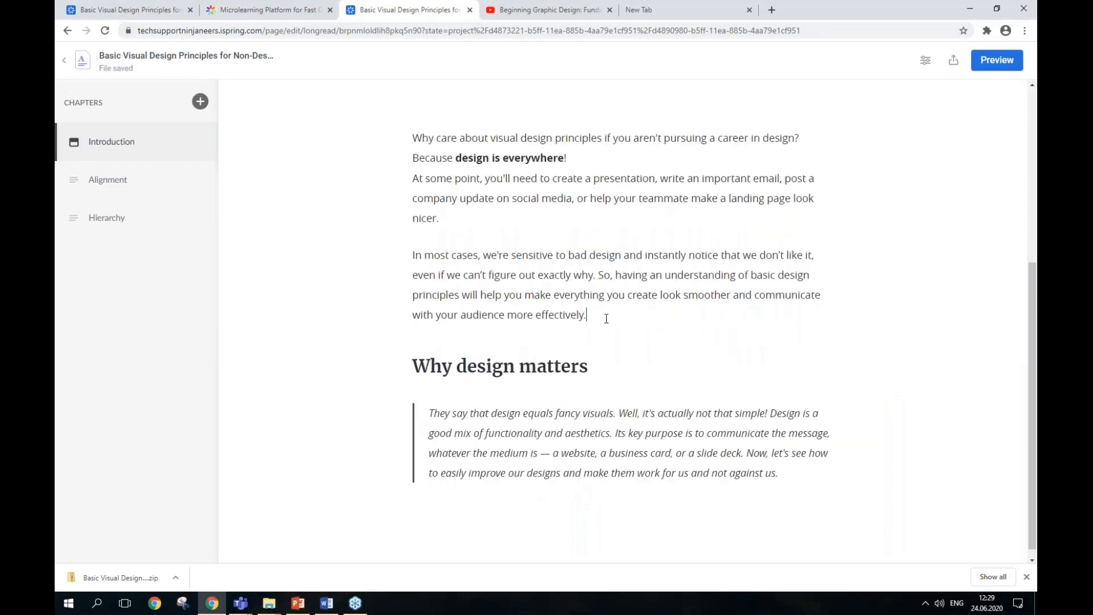
key("Return")
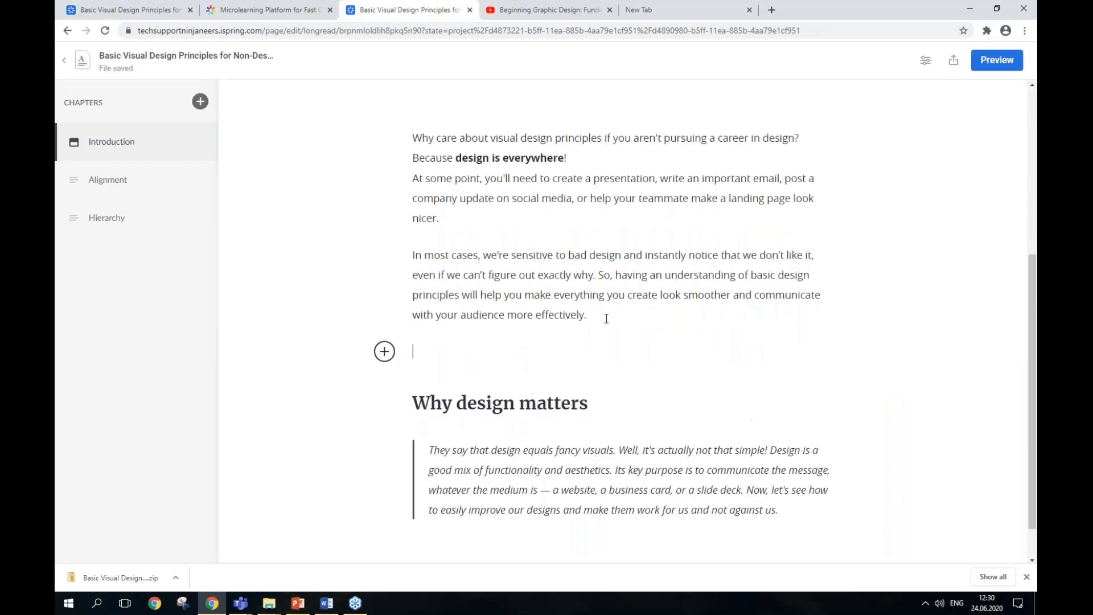
left_click(385, 353)
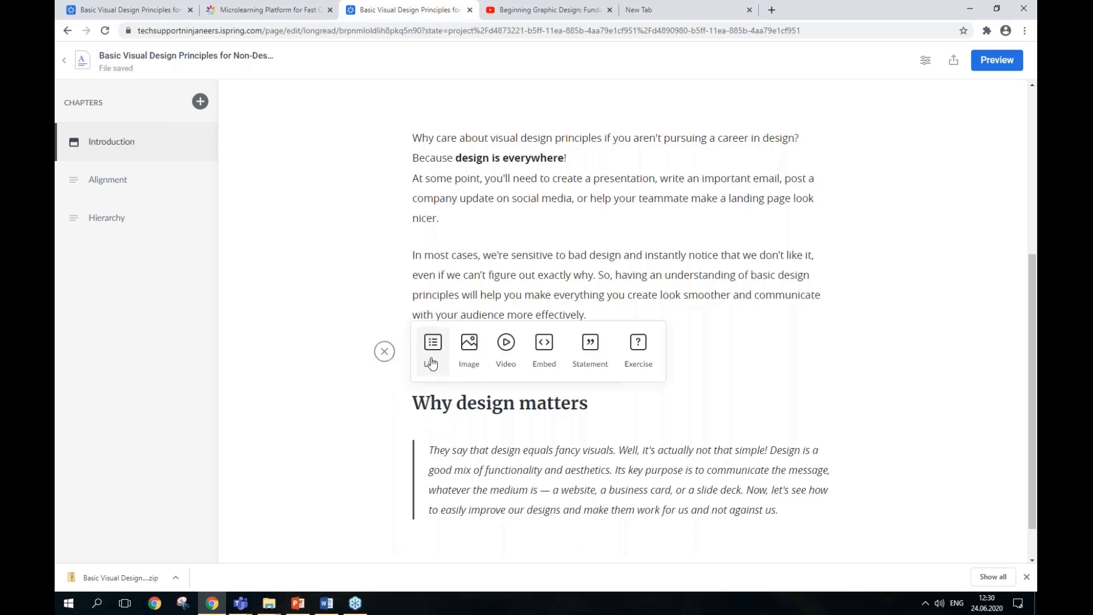
left_click(601, 312)
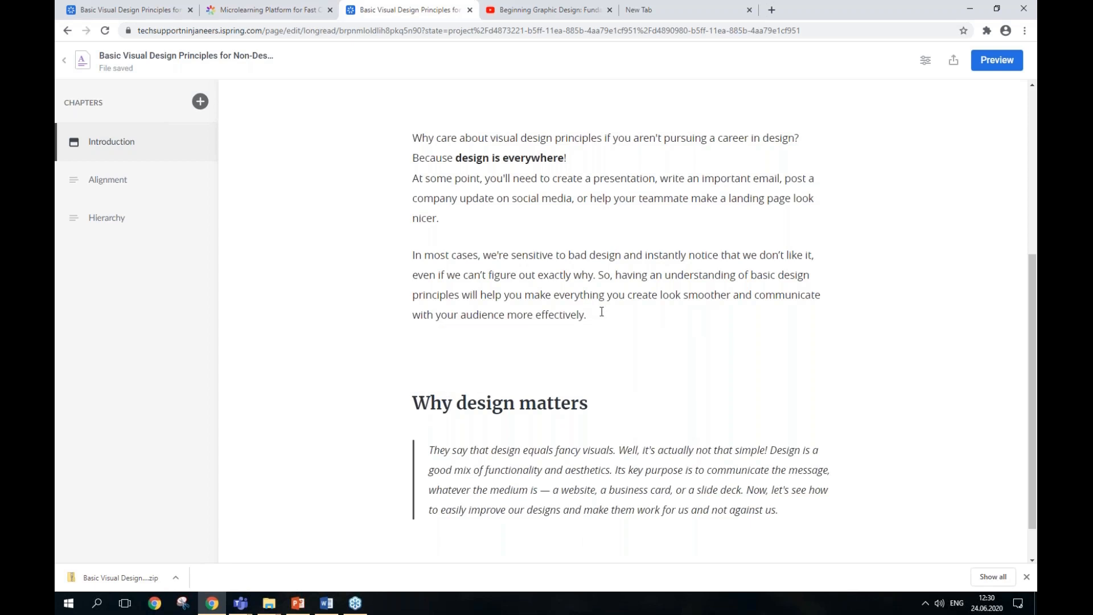
- Add three lines each containing "1" below the second body paragraph of the Introduction, with an empty line above them
key("Return")
type("1)")
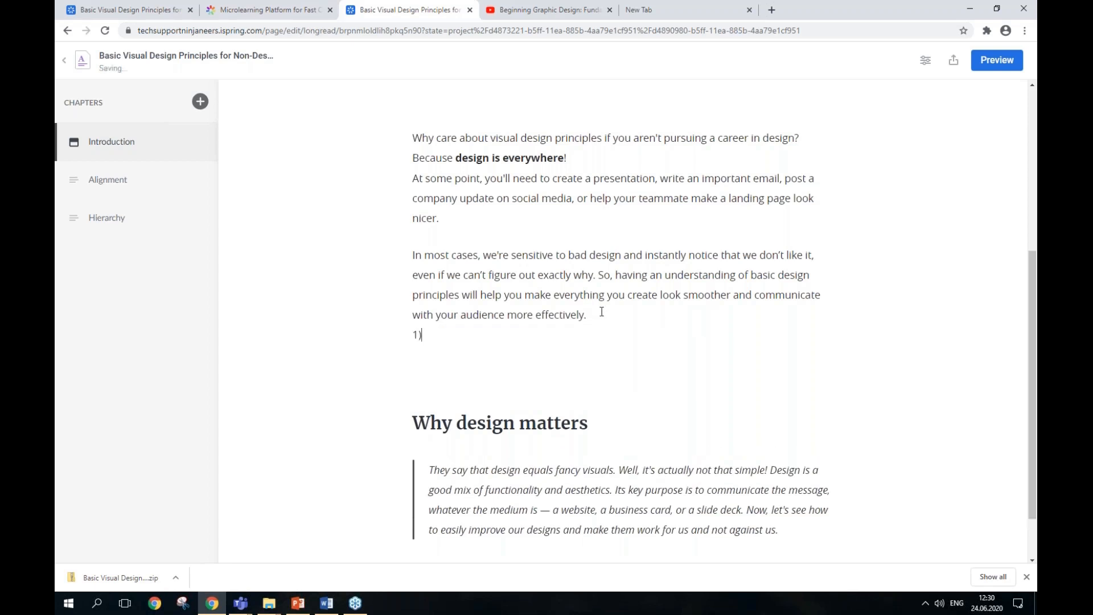
key("BackSpace")
key("Return")
type("1")
key("Return")
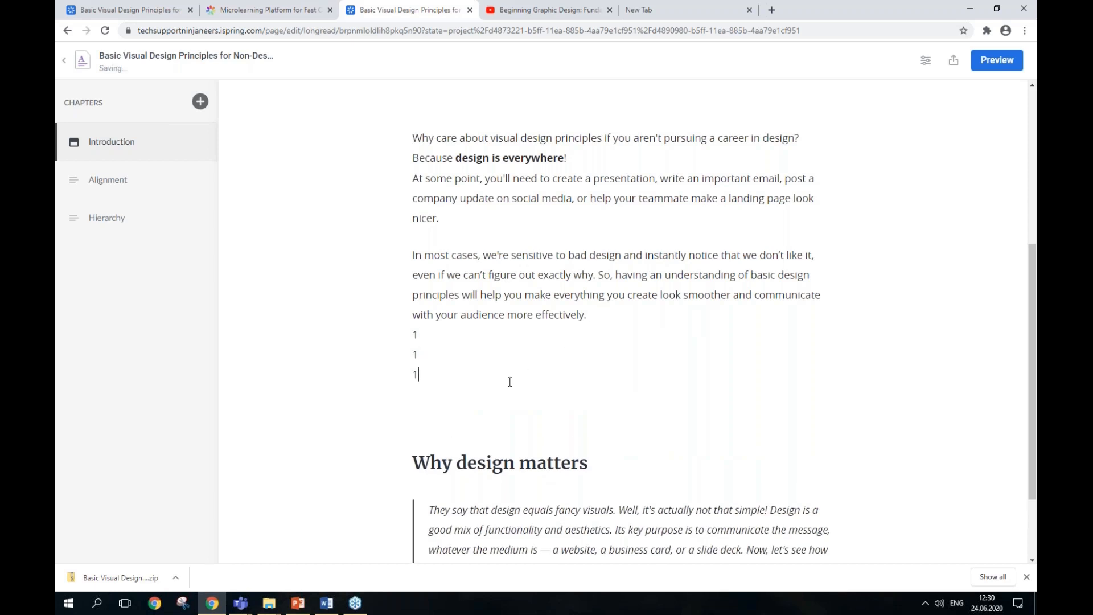
key("Return")
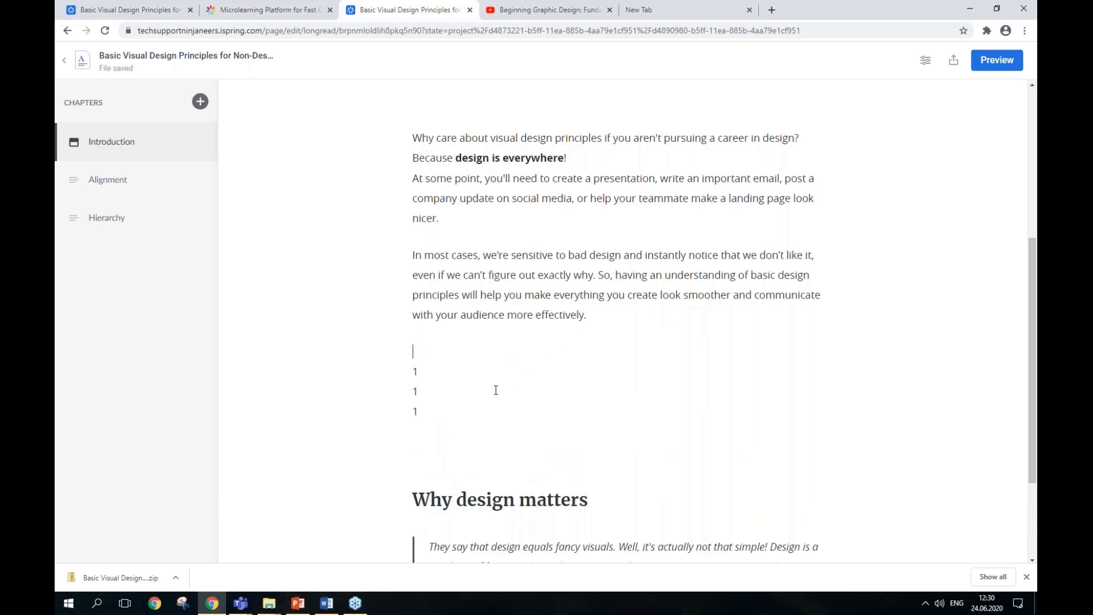
- Select the three "1" lines to show their formatting options, and try inserting a bulleted list block above them
left_click_drag(441, 412, 412, 369)
left_click(443, 405)
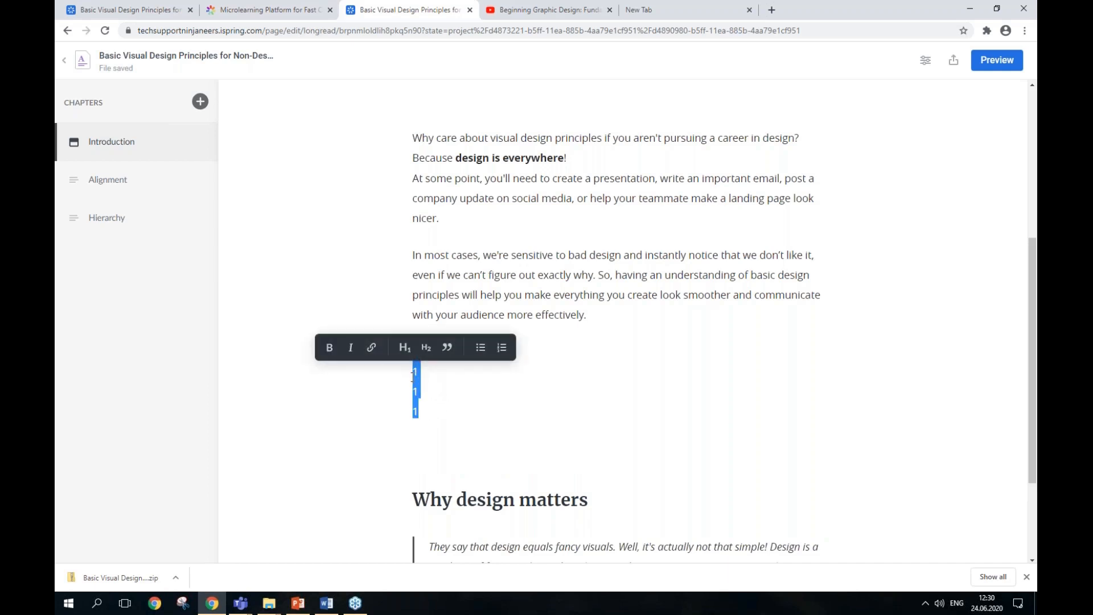
left_click(476, 369)
left_click(384, 350)
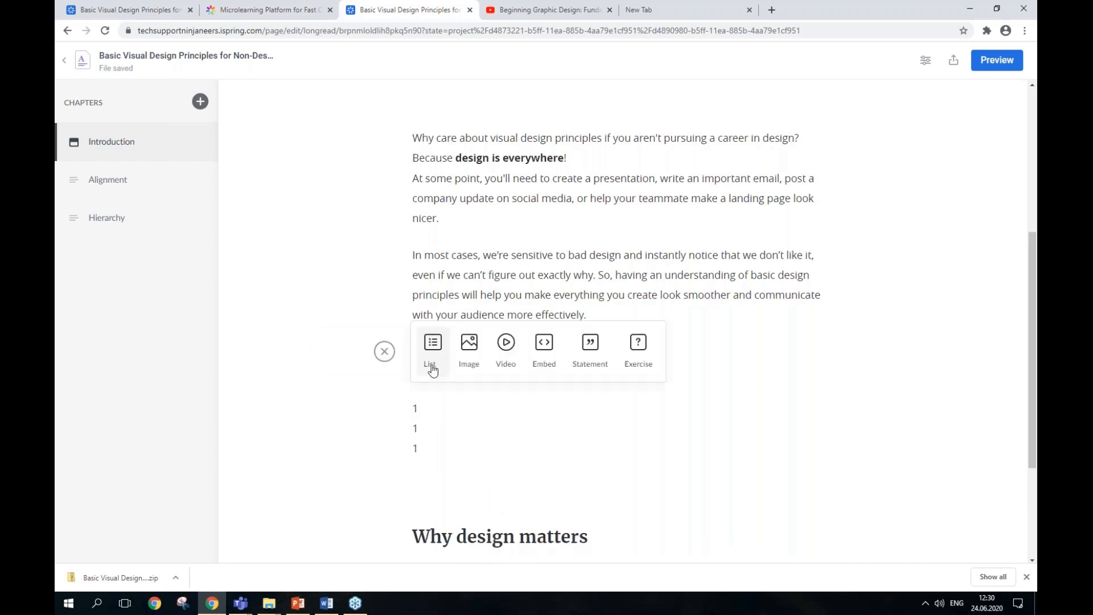
left_click(431, 428)
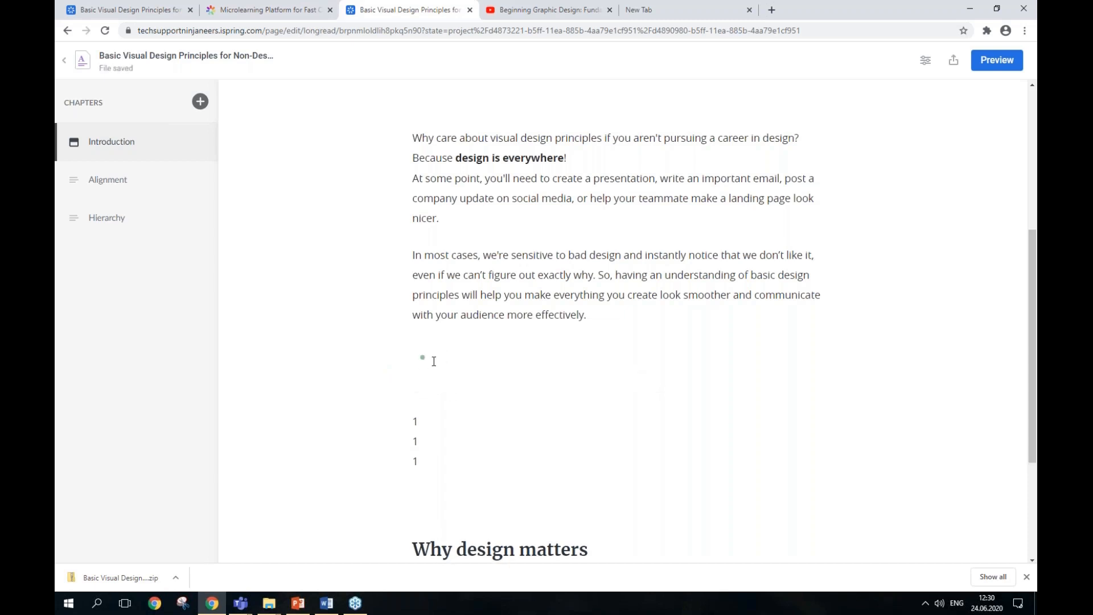
- Try a Statement block above the "1" lines by entering "Hello!" in it and erasing the text
left_click(384, 351)
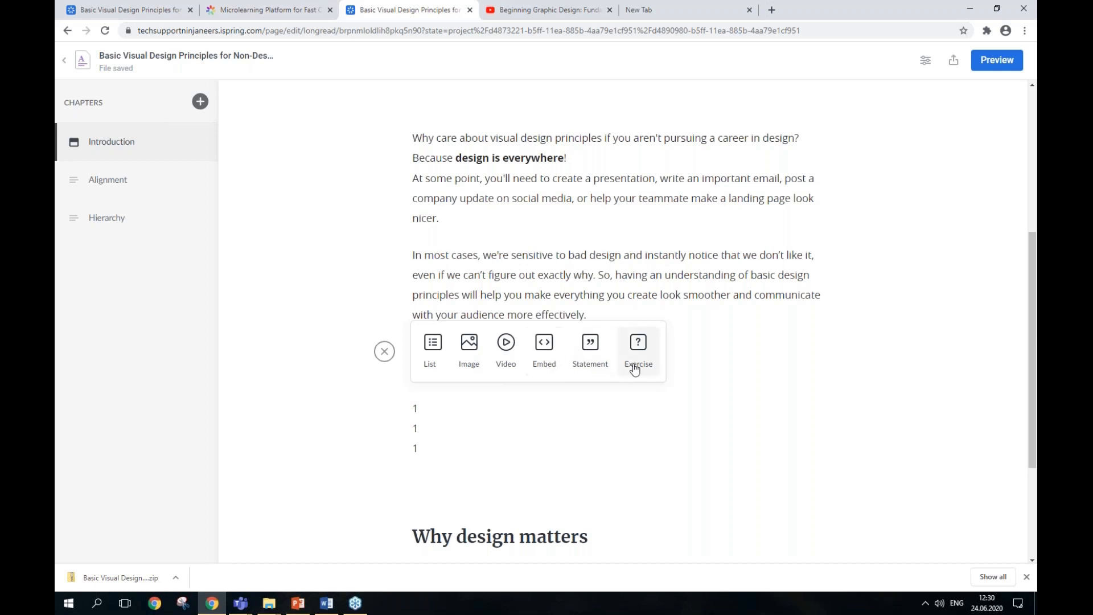
left_click(602, 373)
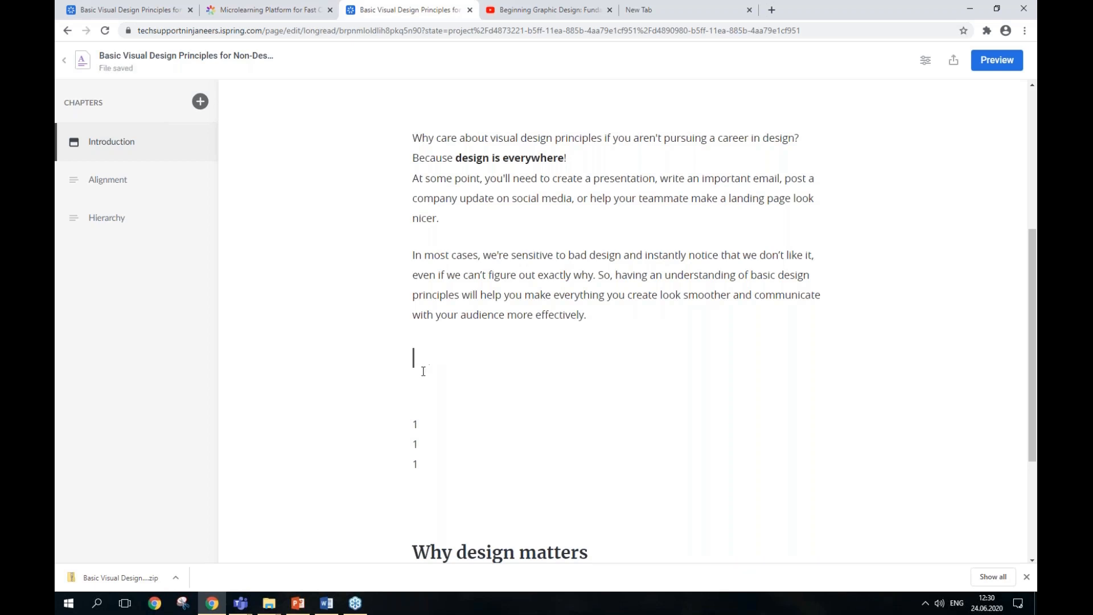
type("Hello!")
key("BackSpace")
key("BackSpace")
key("BackSpace")
key("BackSpace")
key("BackSpace")
key("BackSpace")
- Remove the empty block and change the last word of the second body paragraph to "effectiveness."
key("BackSpace")
key("BackSpace")
key("BackSpace")
key("BackSpace")
key("BackSpace")
key("BackSpace")
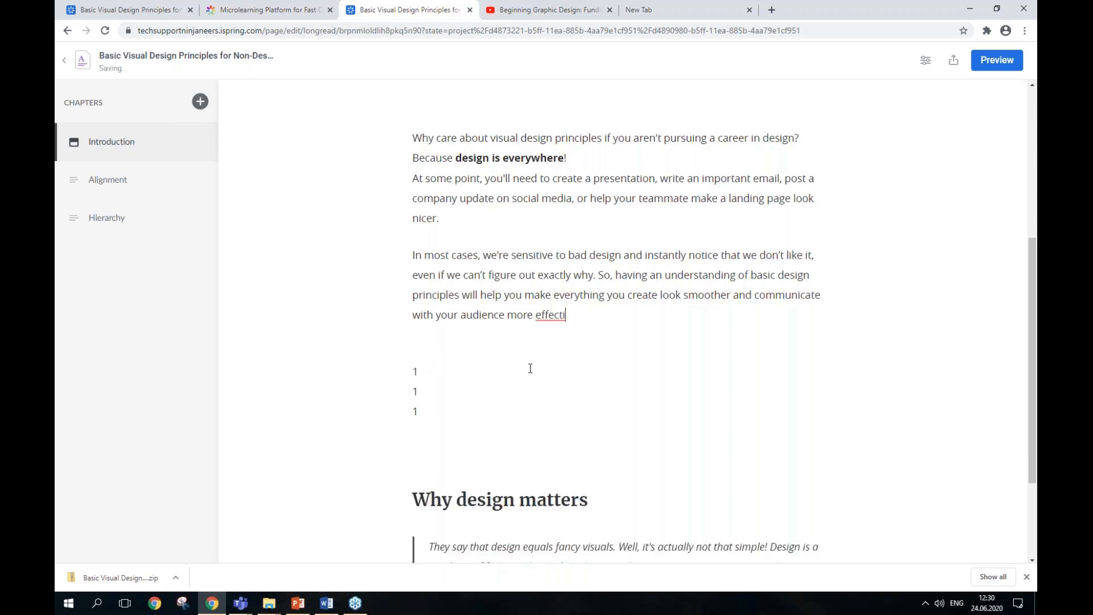
type("veness.")
- Open the Hierarchy chapter's "Questions" exercise for editing and go to the question's feedback text
left_click(131, 217)
scroll(566, 343, "down", 10)
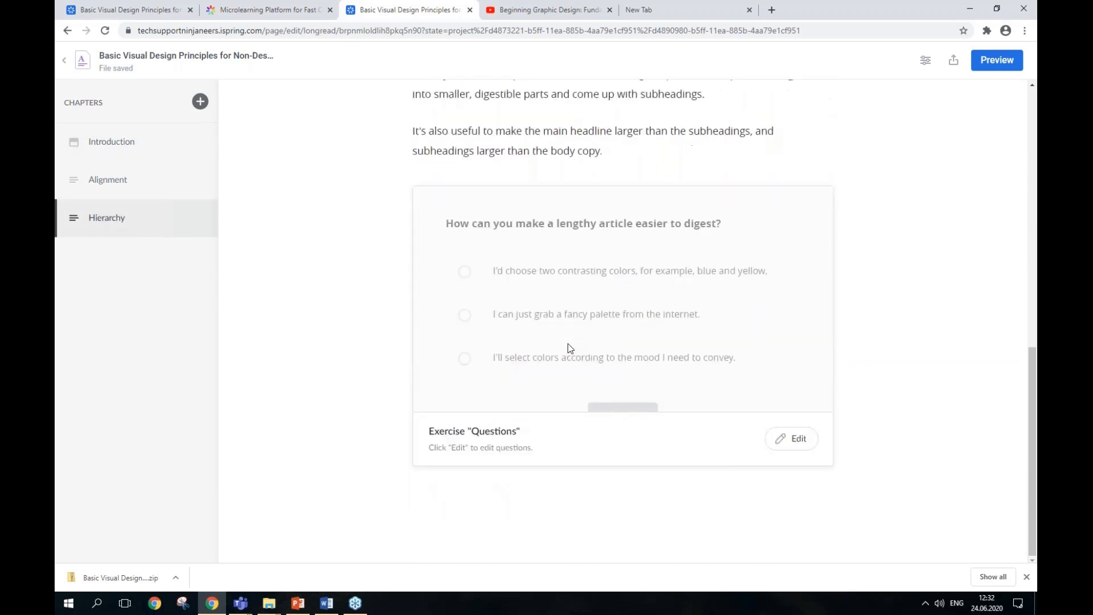
left_click(794, 438)
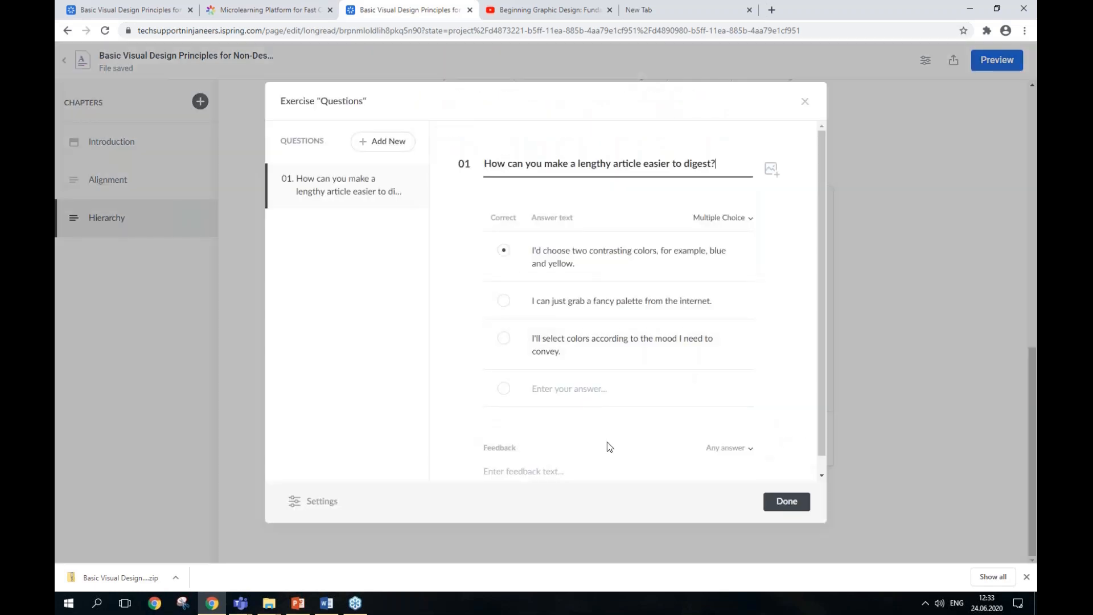
scroll(574, 451, "down", 1)
left_click(495, 455)
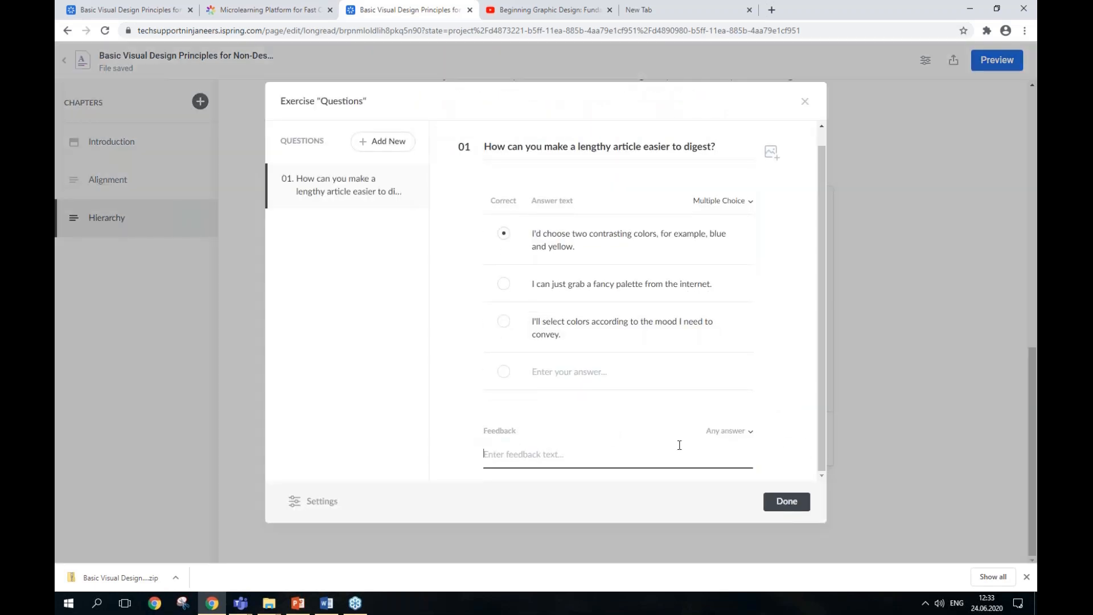
- Try the Correct/Incorrect feedback type for the question, then return it to Any answer
left_click(729, 431)
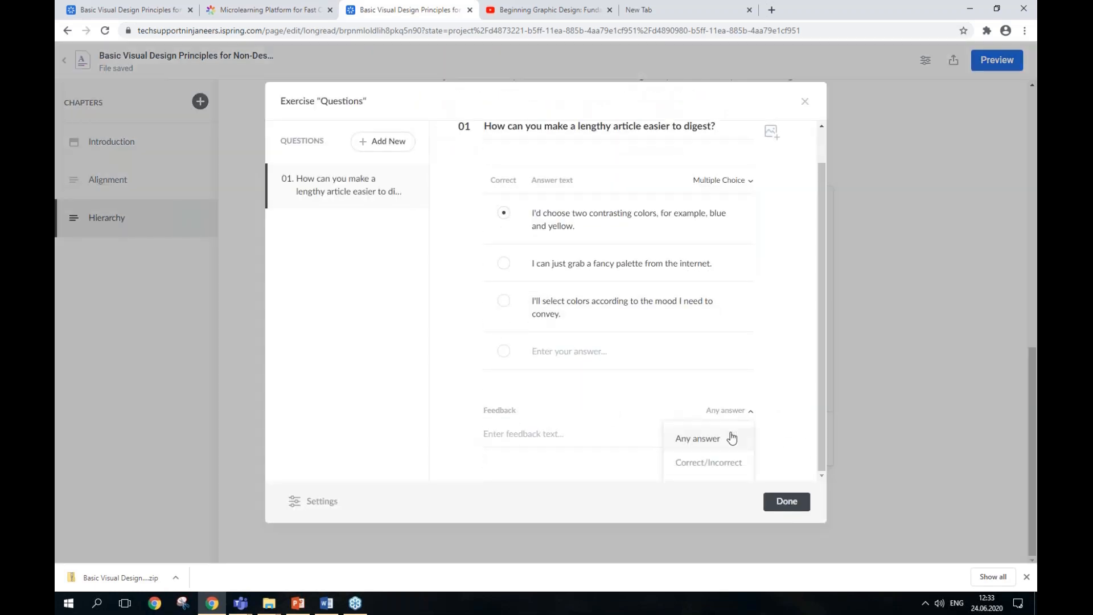
left_click(708, 461)
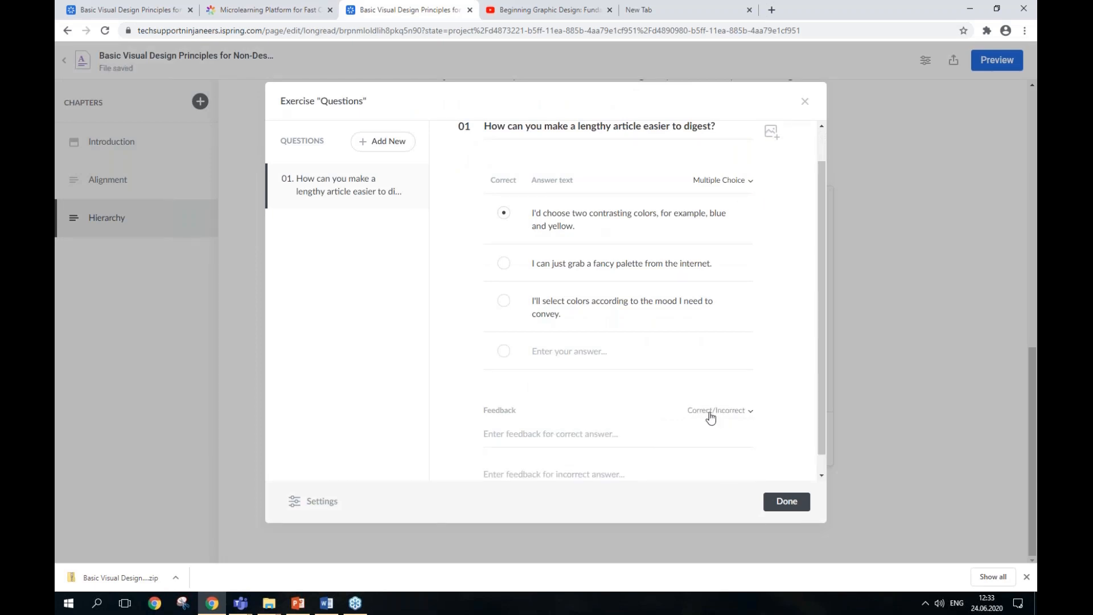
left_click(710, 418)
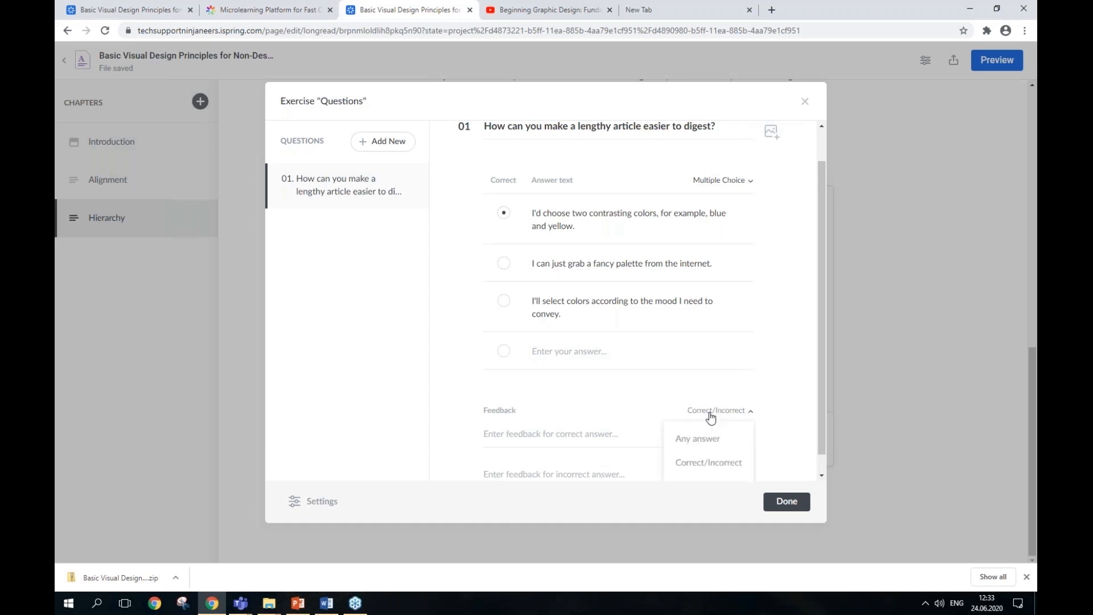
left_click(702, 448)
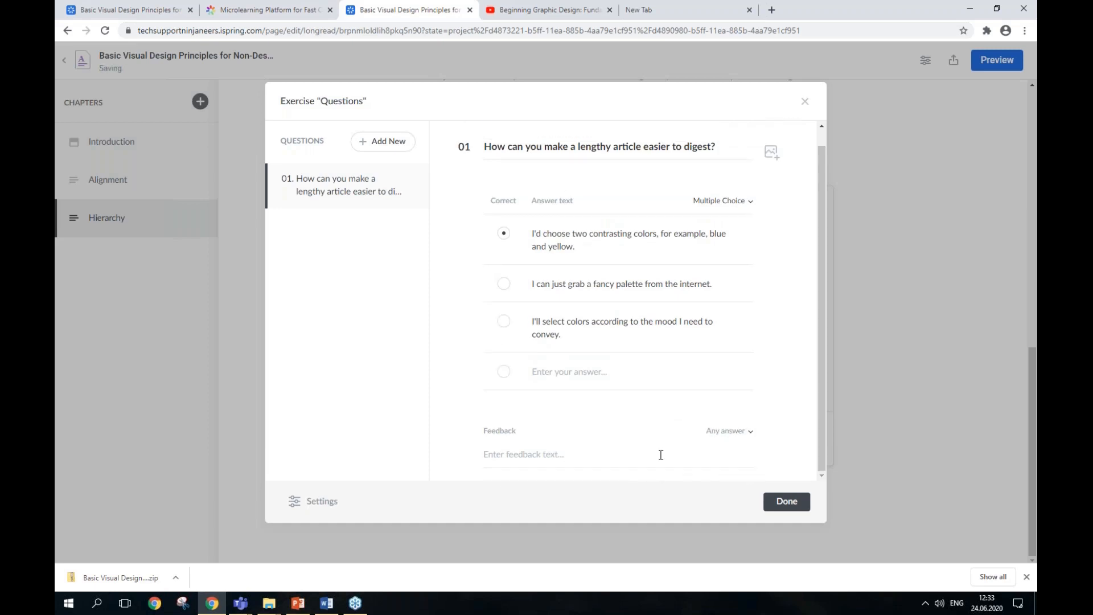
- Set the question's feedback type to Correct/Incorrect, check the two feedback fields without filling them in, and close the exercise editor
left_click(729, 430)
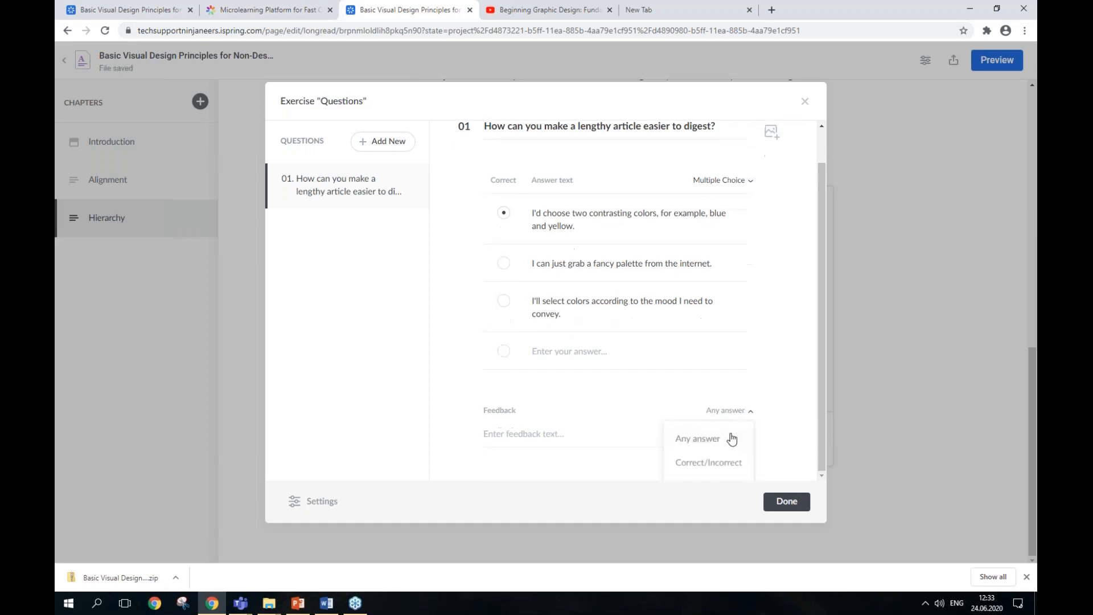
left_click(700, 464)
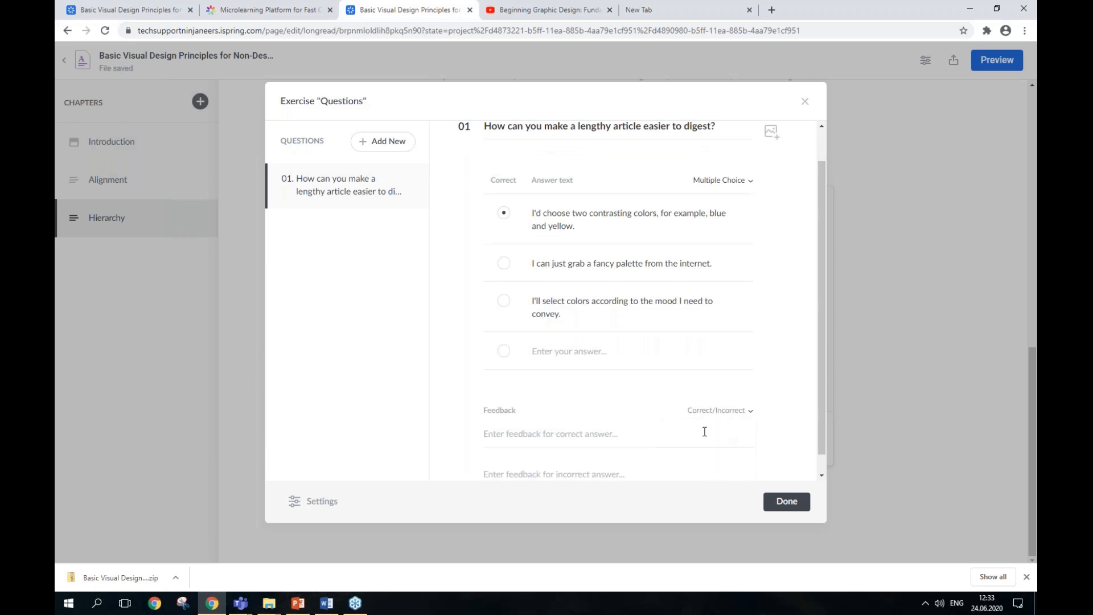
scroll(582, 469, "down", 1)
left_click(583, 453)
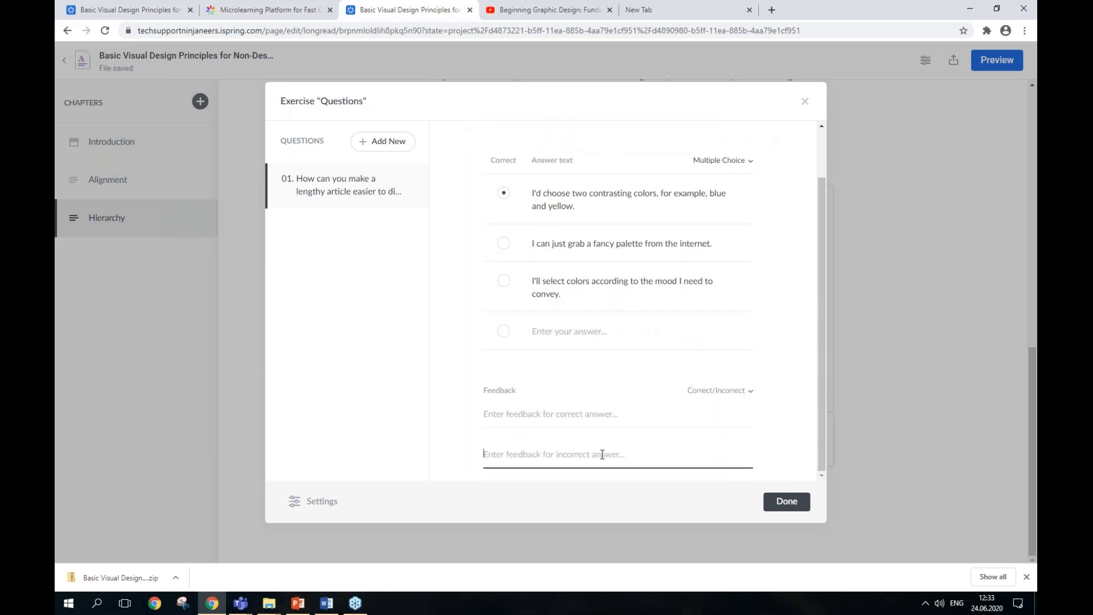
left_click(621, 417)
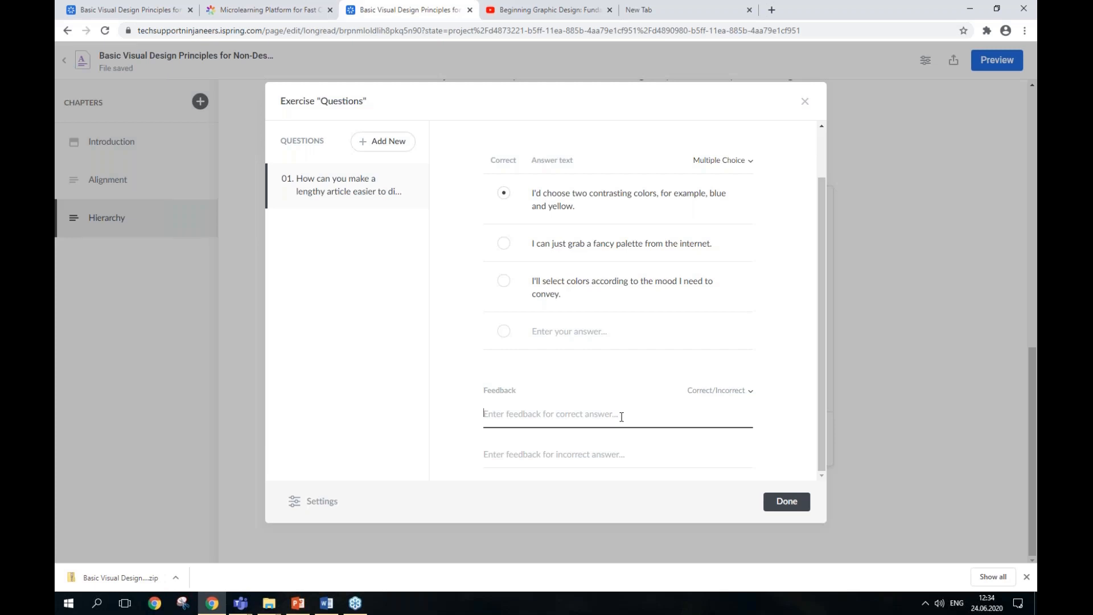
left_click(804, 101)
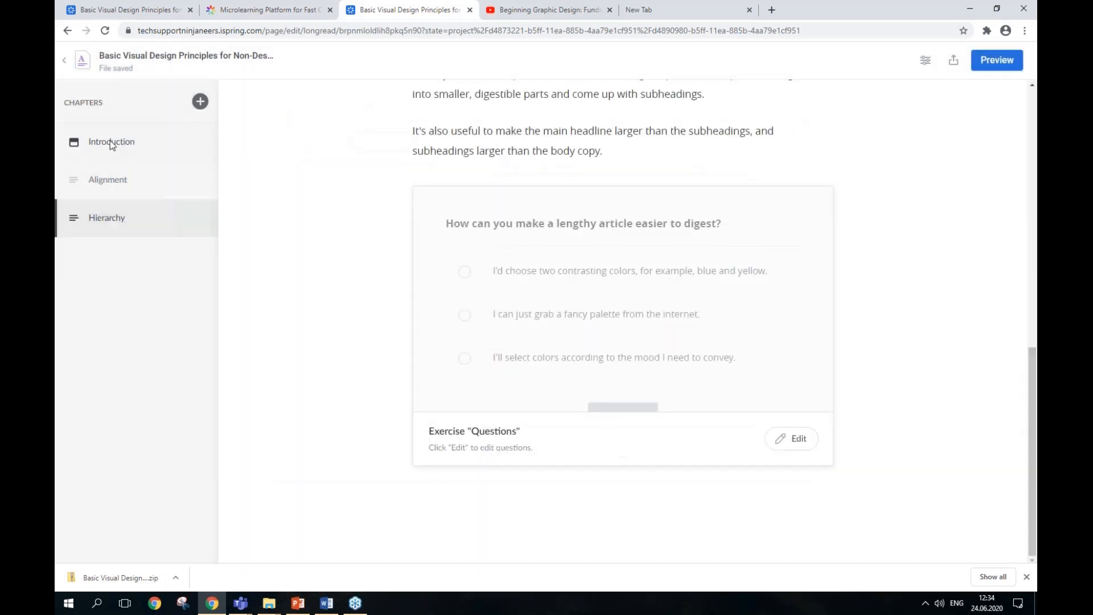
- Preview the article from the Introduction chapter in the portrait tablet view, read to its end and continue to the Alignment chapter
left_click(110, 142)
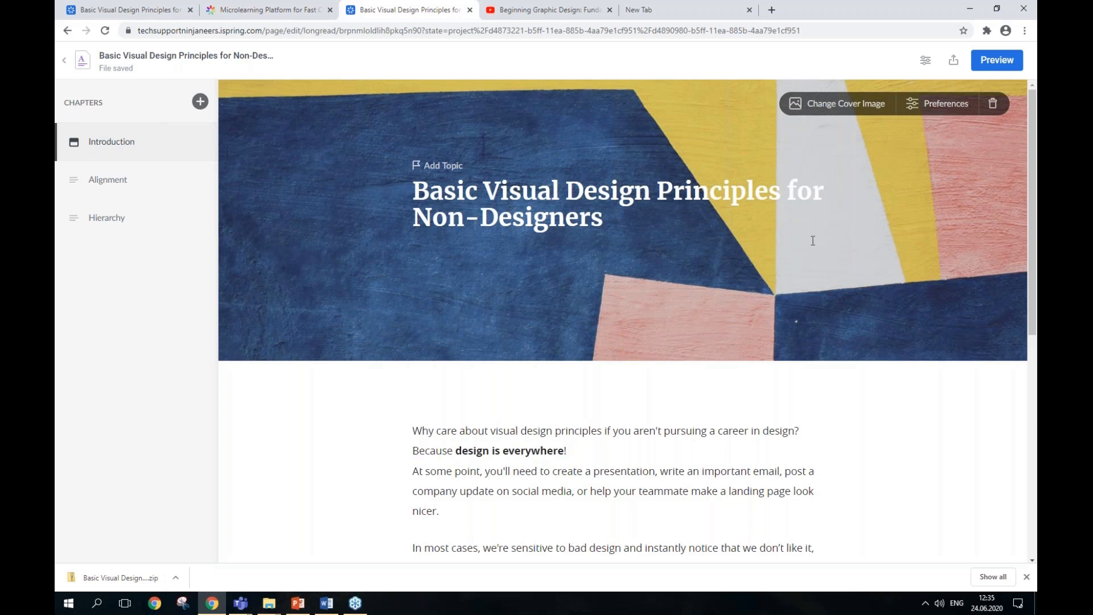
left_click(997, 59)
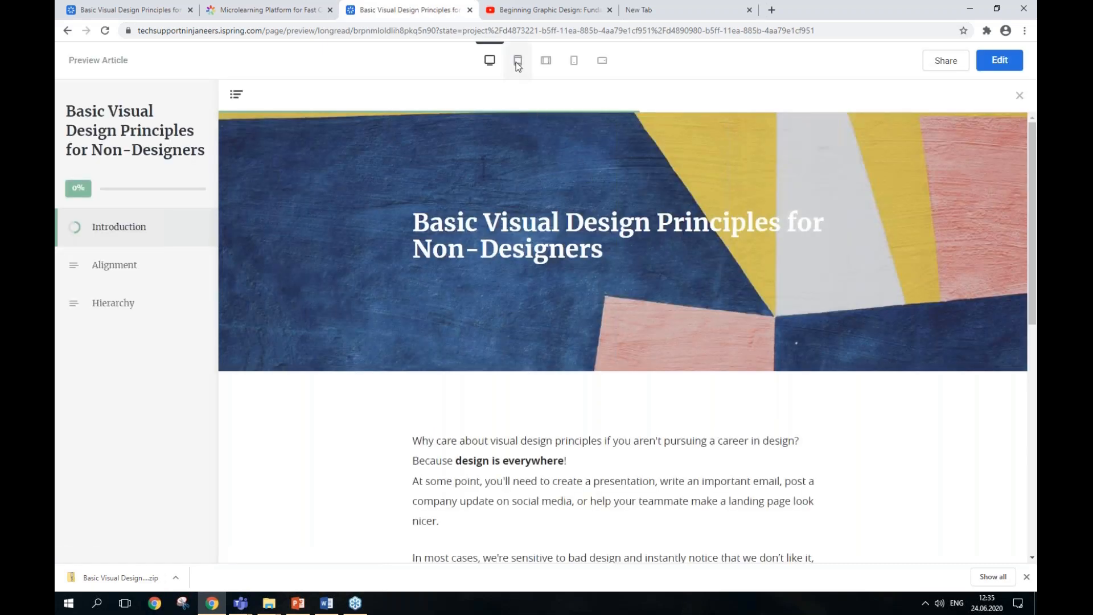
left_click(517, 62)
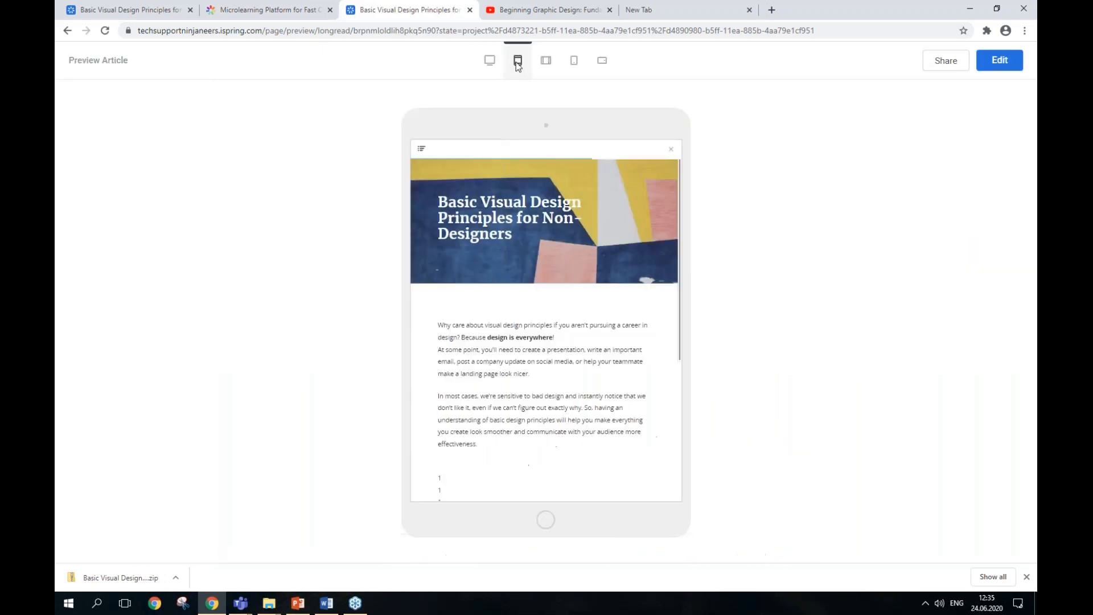
scroll(528, 280, "down", 5)
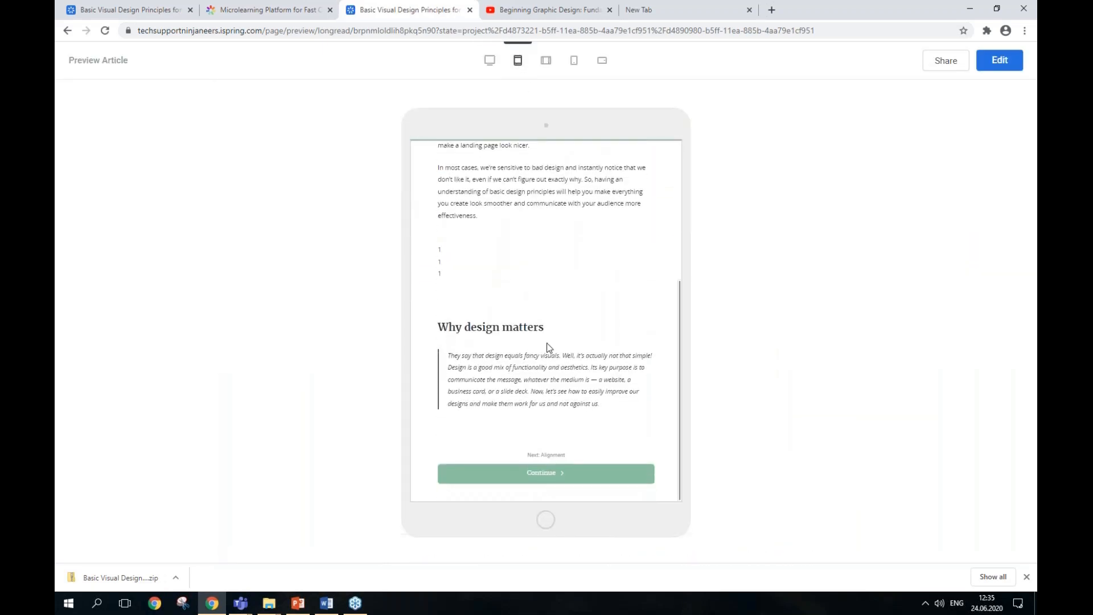
left_click(547, 483)
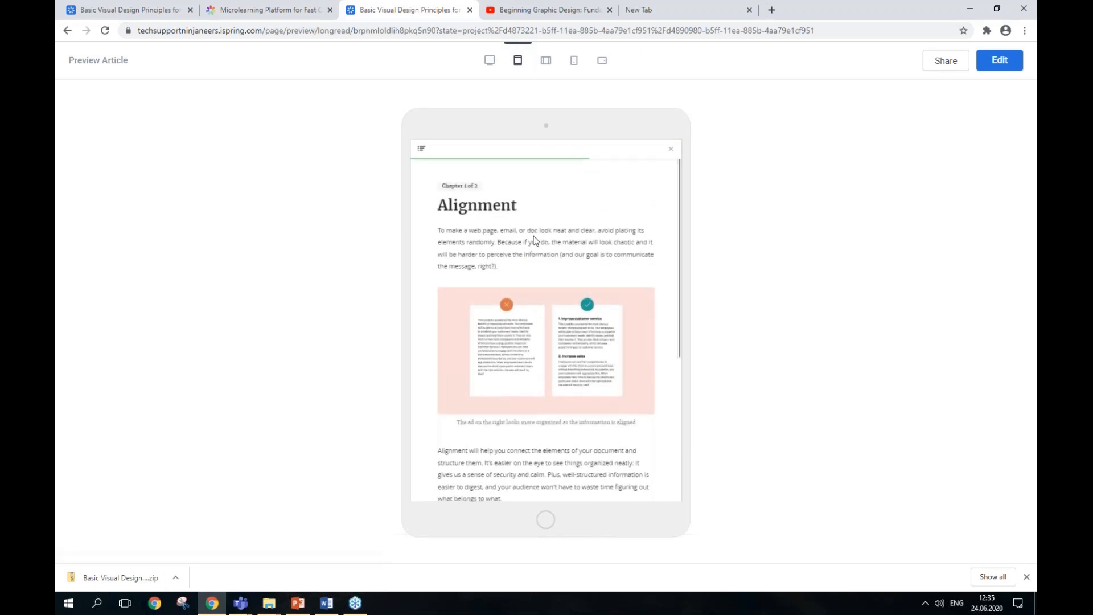
- Read the Alignment chapter to its end in the portrait tablet view and in the landscape tablet view
scroll(533, 239, "down", 5)
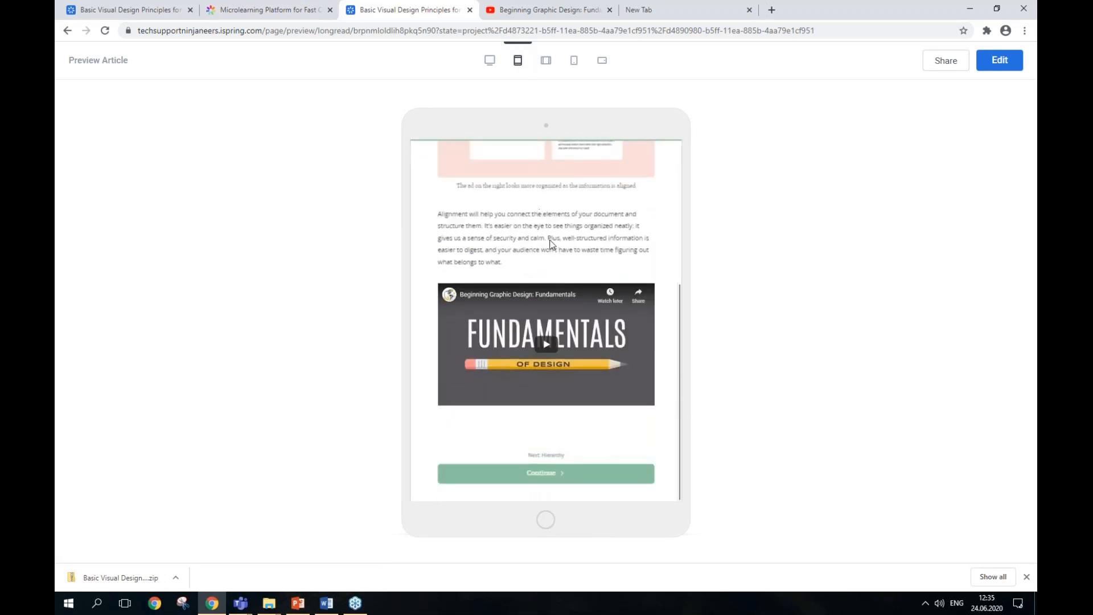
scroll(535, 228, "up", 3)
left_click(547, 66)
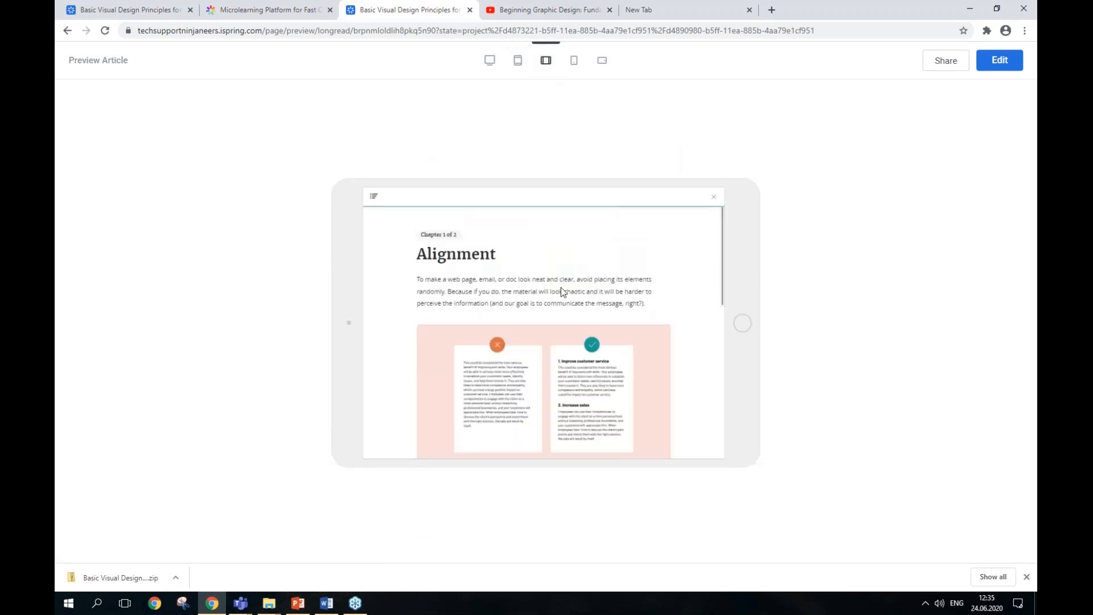
scroll(577, 290, "down", 3)
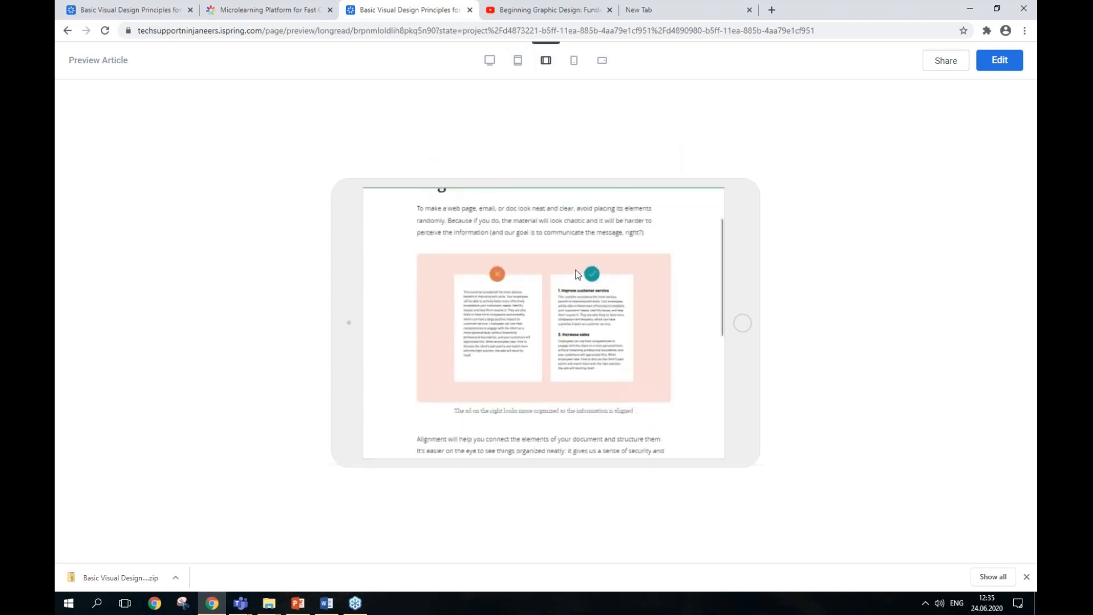
scroll(594, 298, "down", 3)
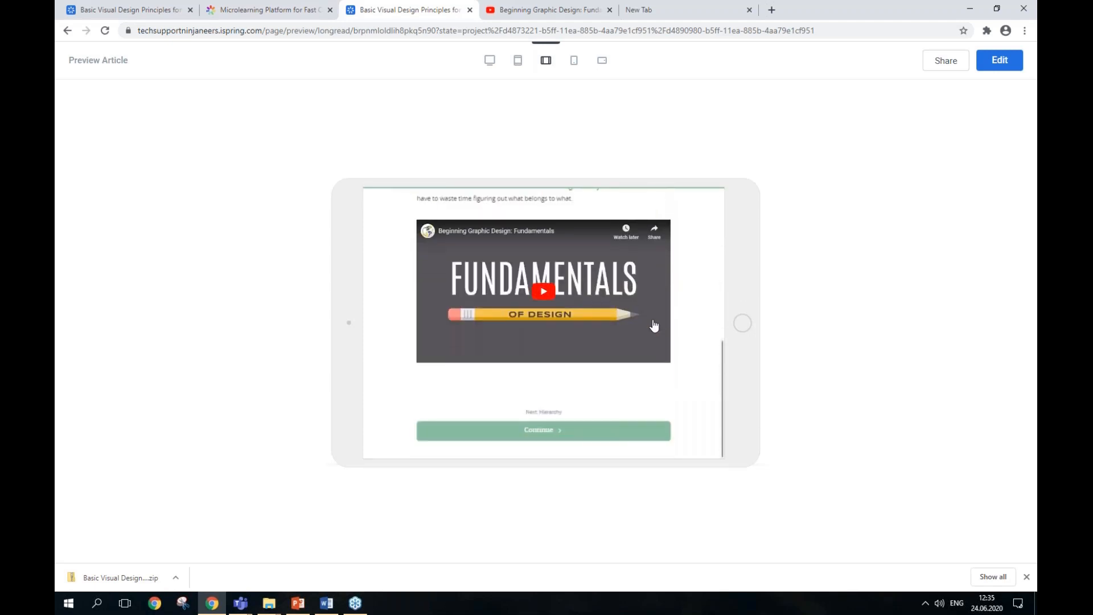
scroll(669, 299, "up", 6)
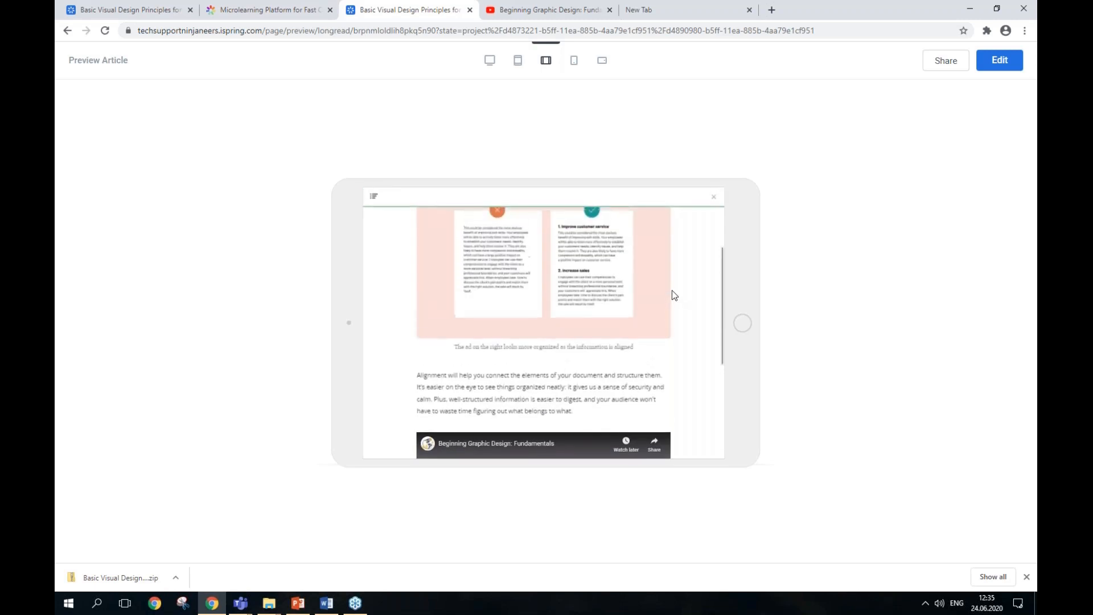
- Check the Alignment chapter to its end in the portrait and landscape phone views, then switch back to the portrait phone view
left_click(574, 60)
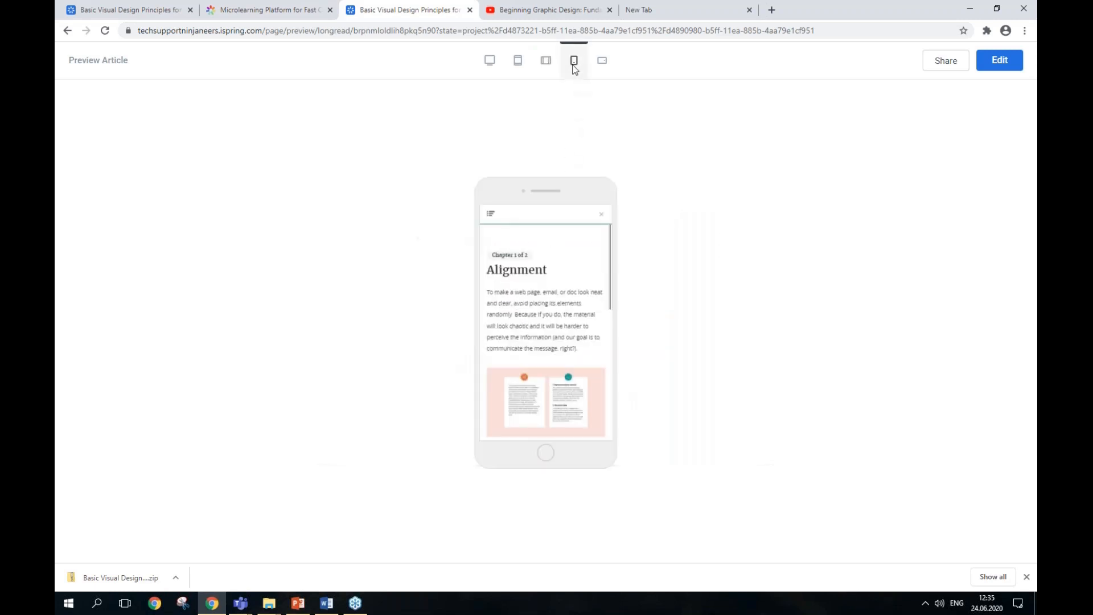
scroll(556, 285, "down", 3)
scroll(556, 285, "down", 5)
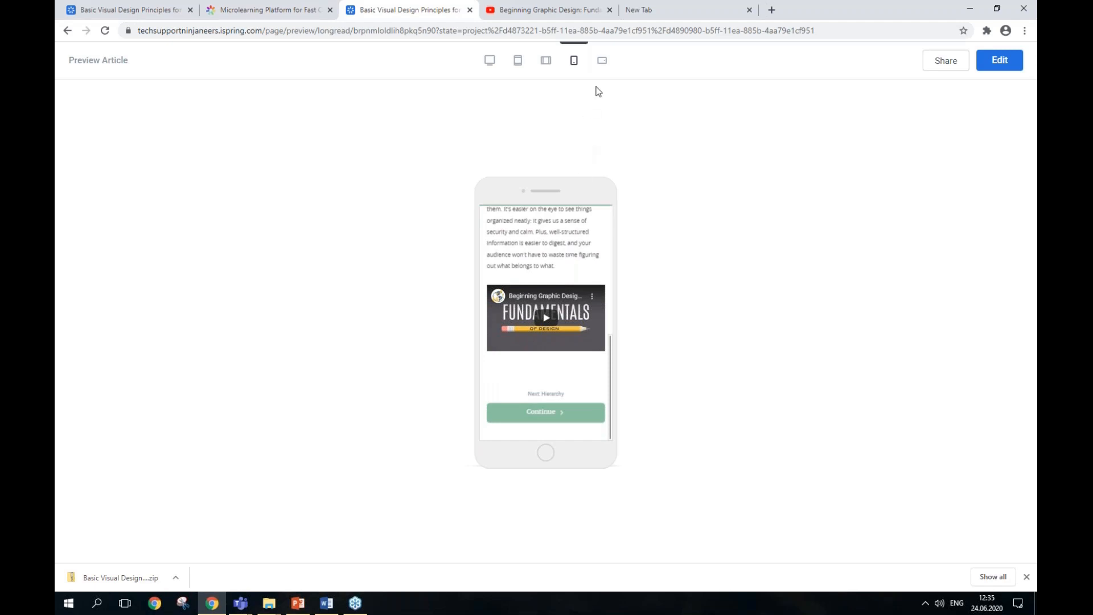
left_click(601, 60)
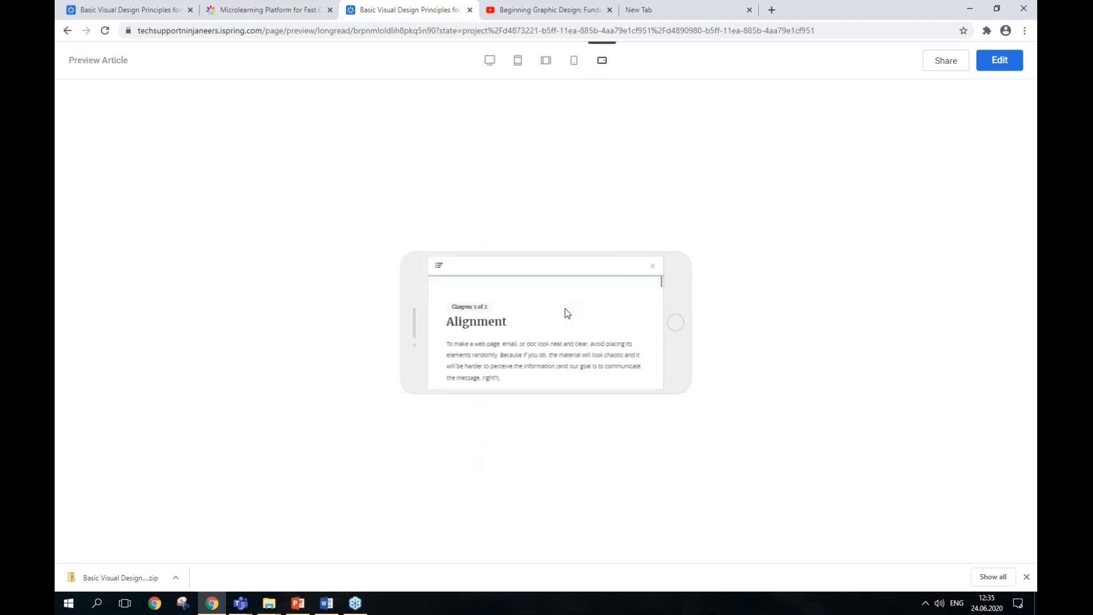
scroll(565, 308, "down", 6)
scroll(567, 313, "down", 2)
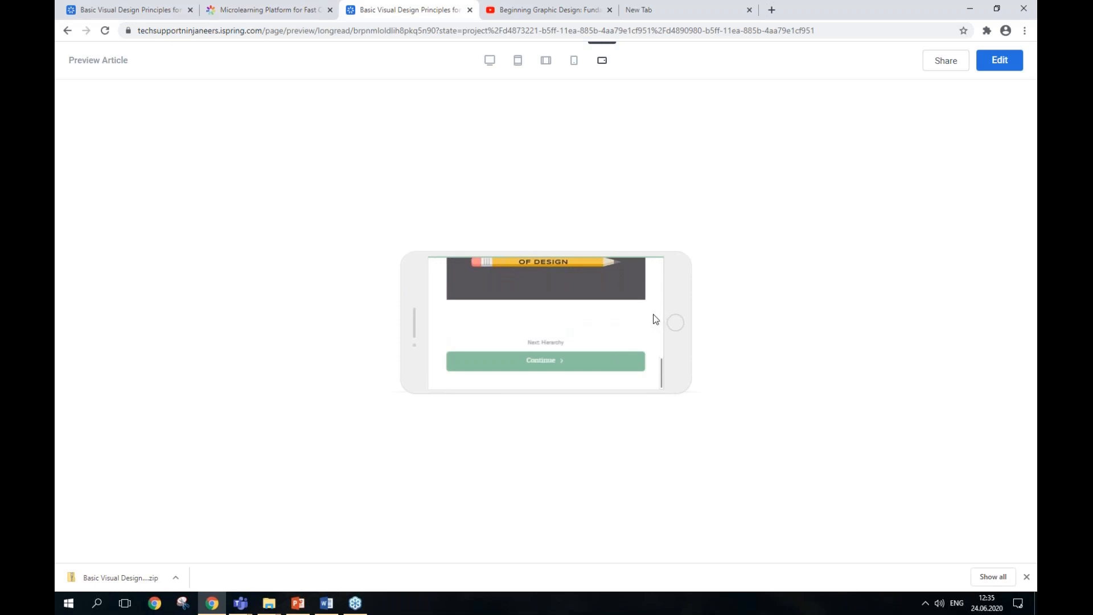
scroll(654, 314, "up", 3)
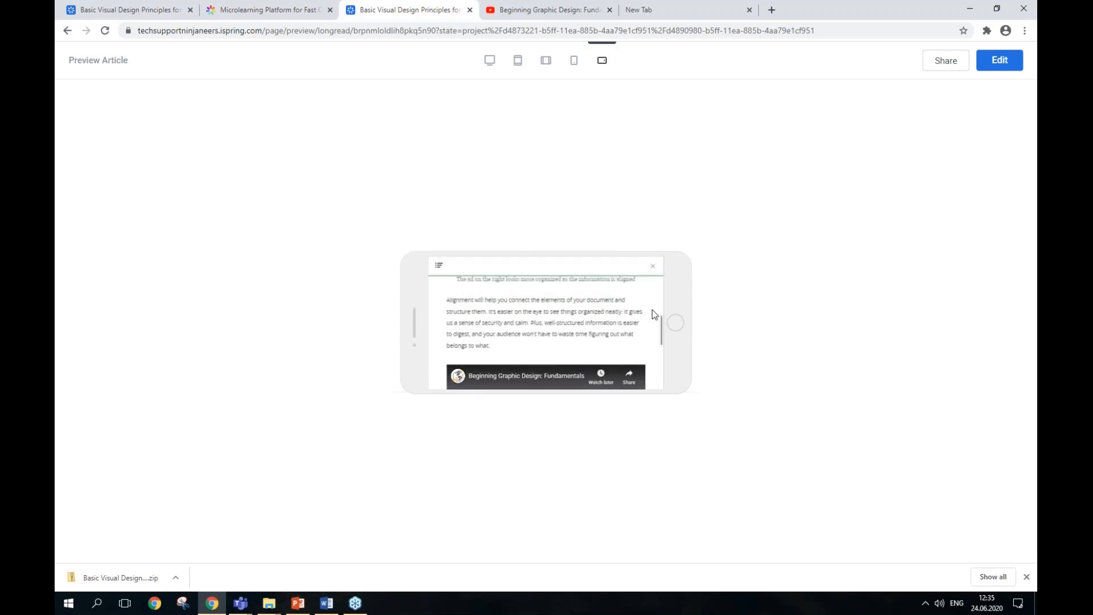
scroll(653, 314, "up", 5)
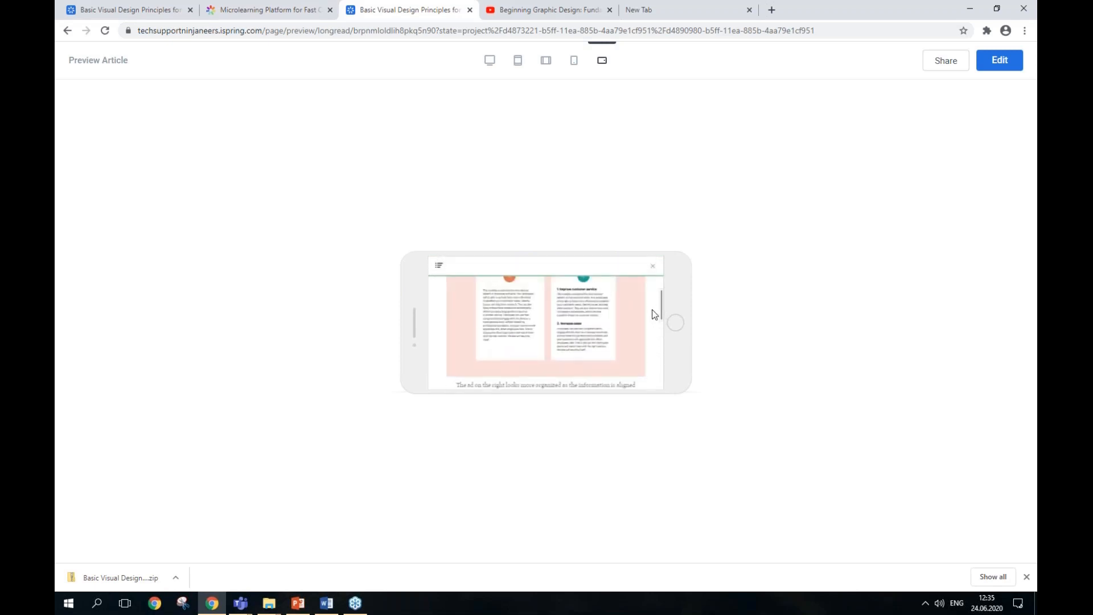
left_click(574, 67)
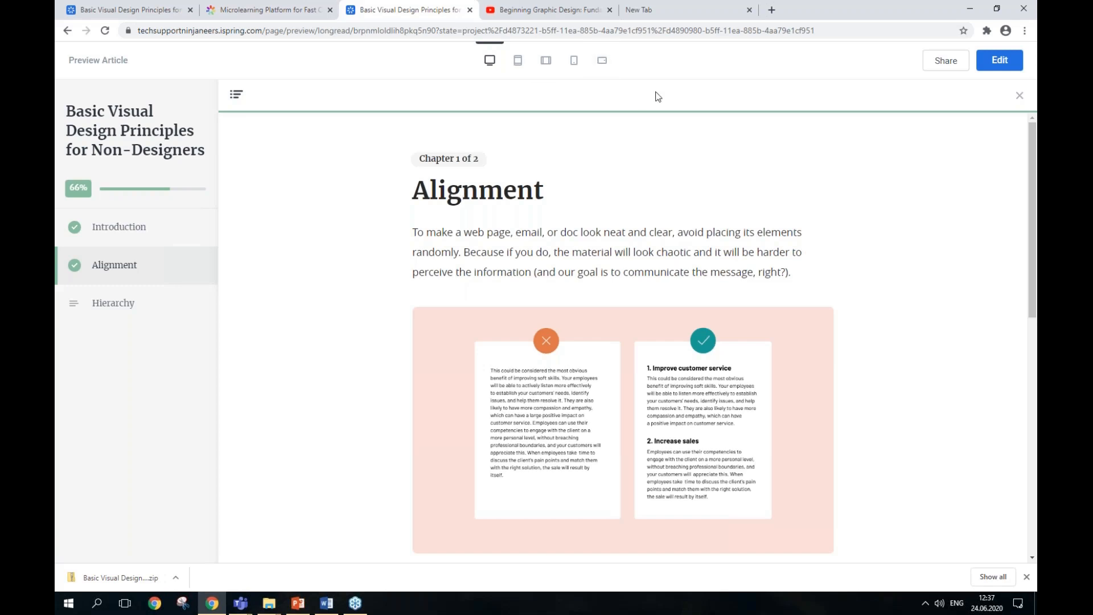
- Leave the article's preview and editor, look into the Help Docs project, and return to the Course for designers project
left_click(998, 60)
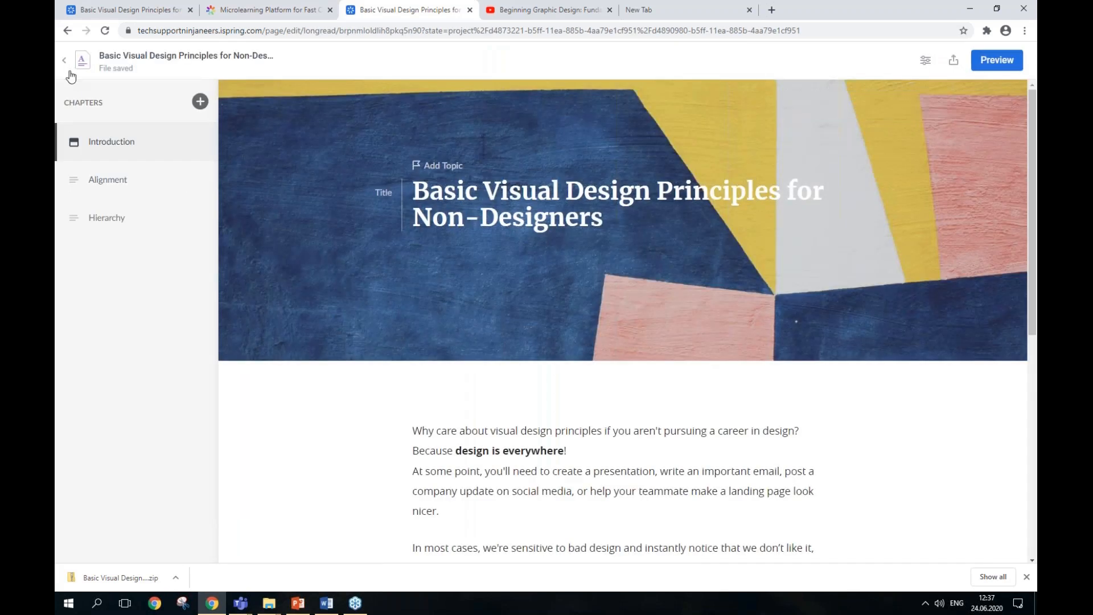
left_click(65, 62)
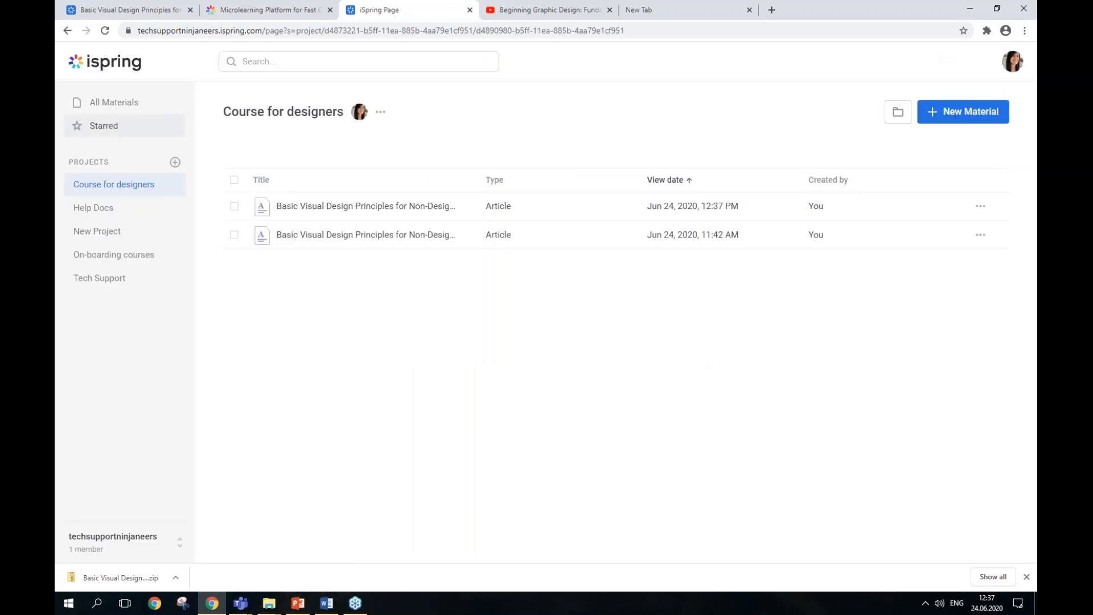
left_click(135, 212)
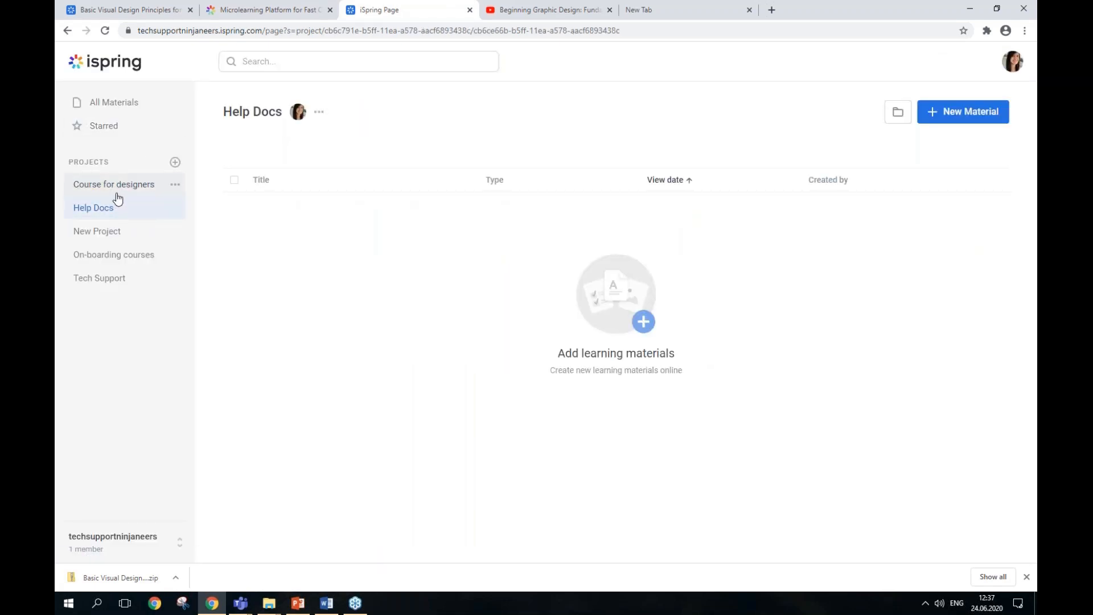
left_click(116, 190)
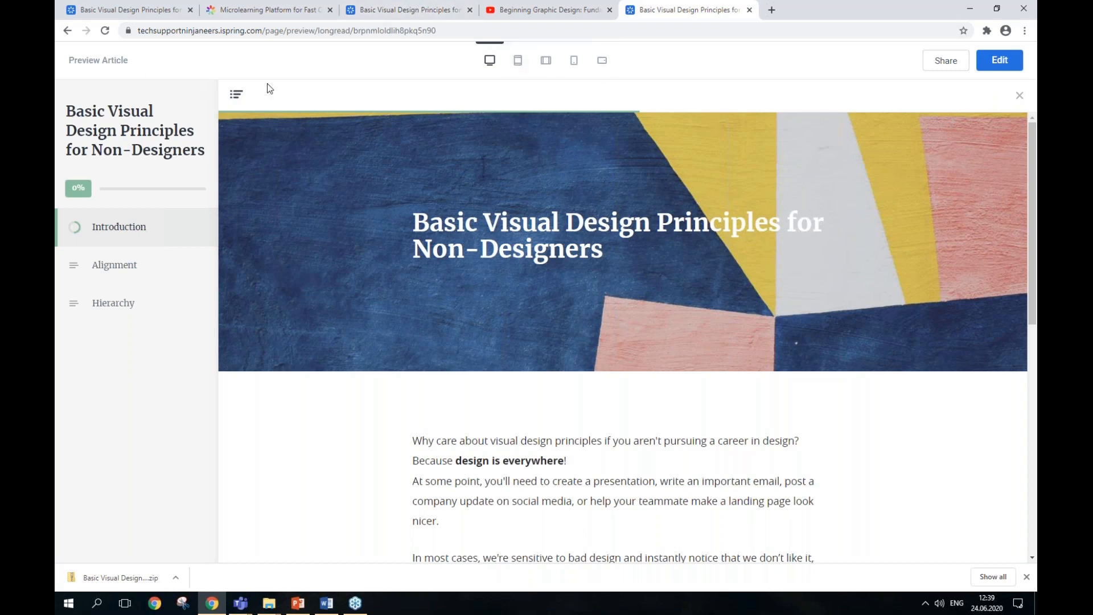
- Return from the article preview to the materials list, then view the Course for designers project's management settings and close them
left_click(993, 67)
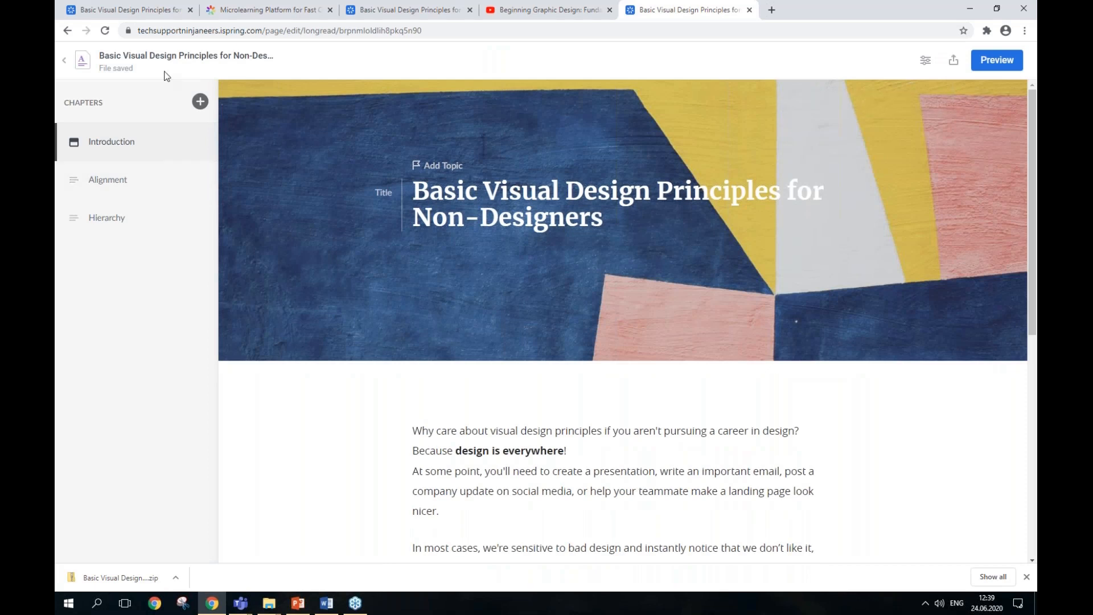
left_click(64, 60)
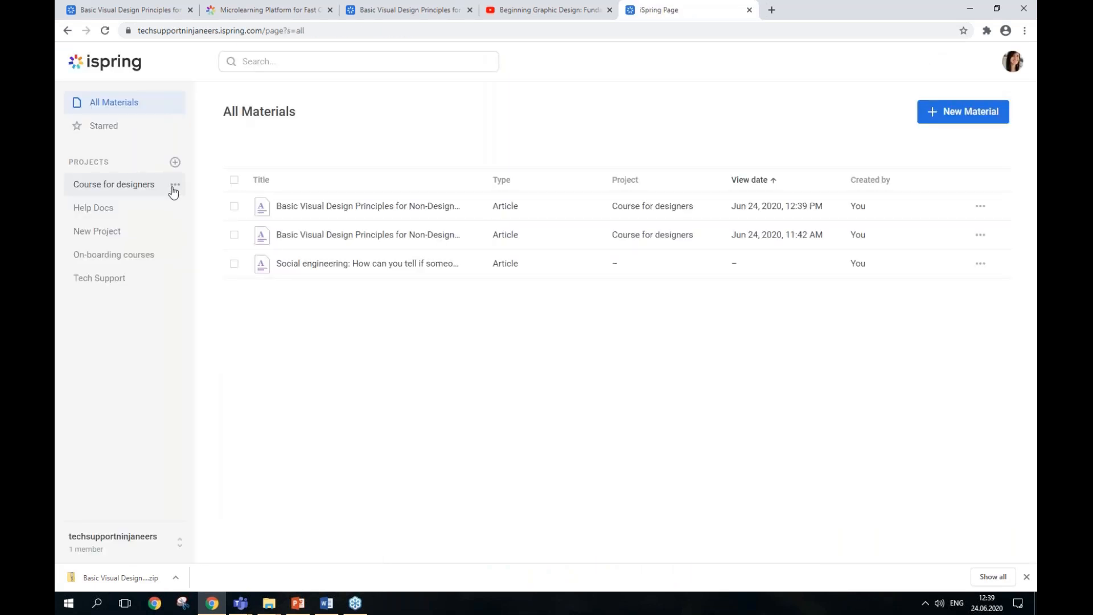
left_click(175, 186)
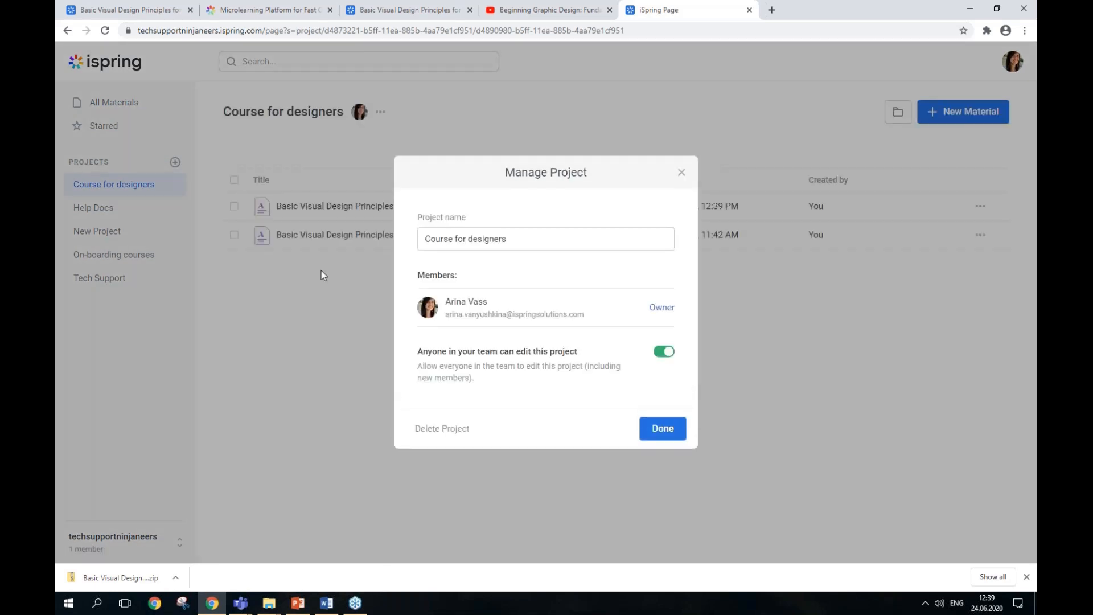
left_click(681, 172)
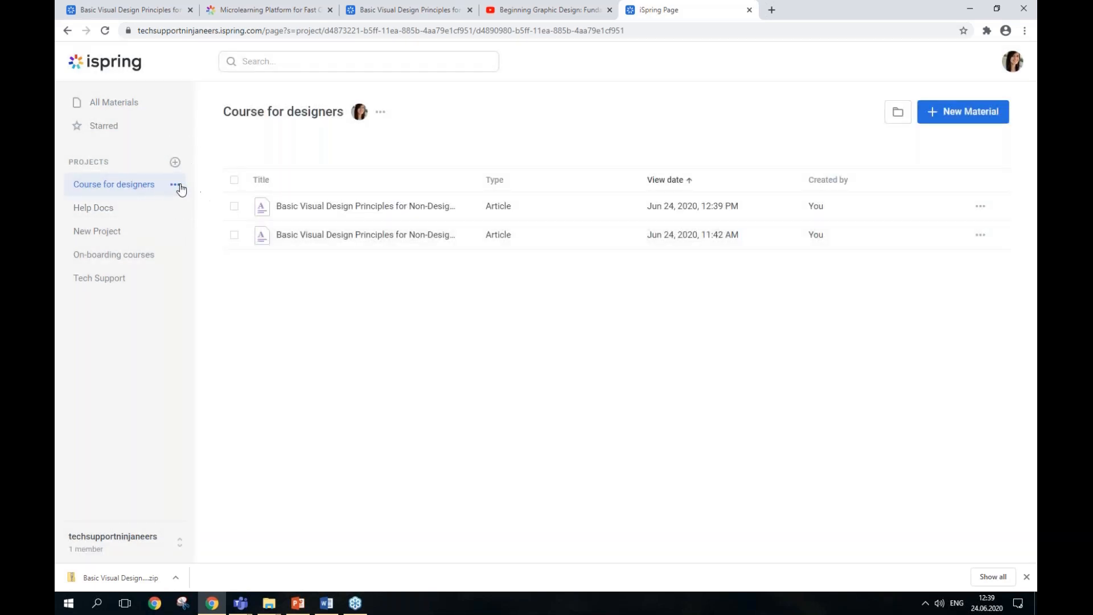
- Try turning off editing by anyone in the team for Course for designers, turn it back on, and close the project settings
left_click(176, 185)
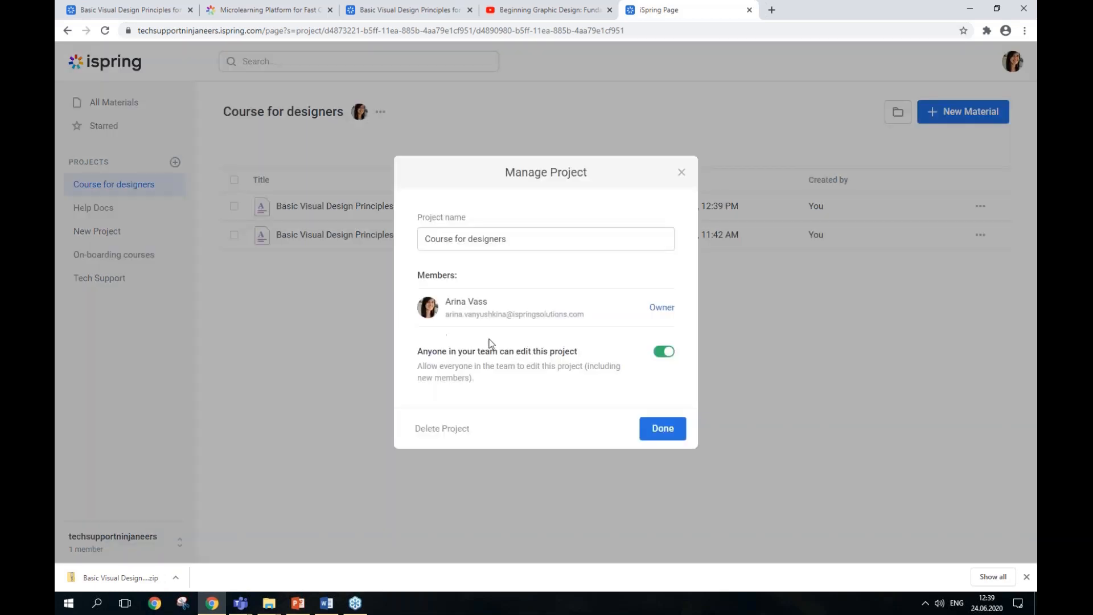
left_click(660, 352)
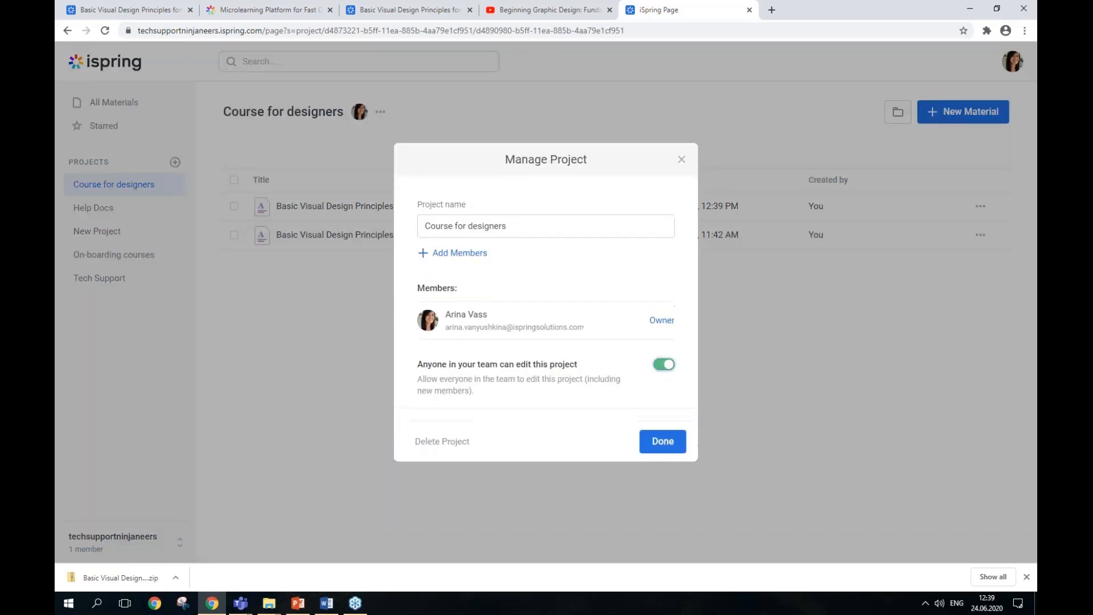
left_click(662, 367)
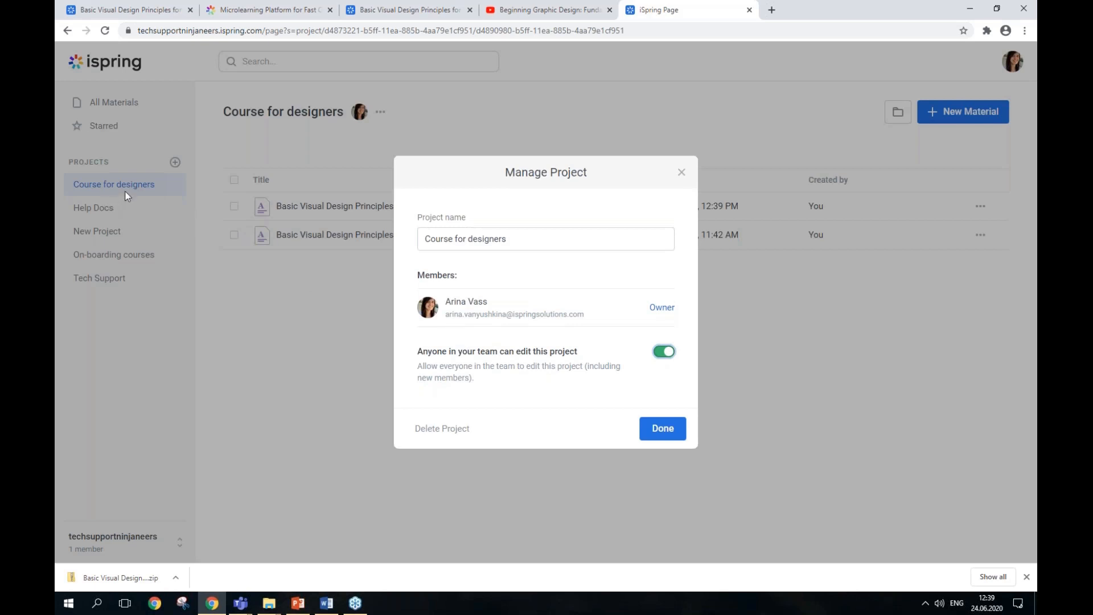
left_click(683, 175)
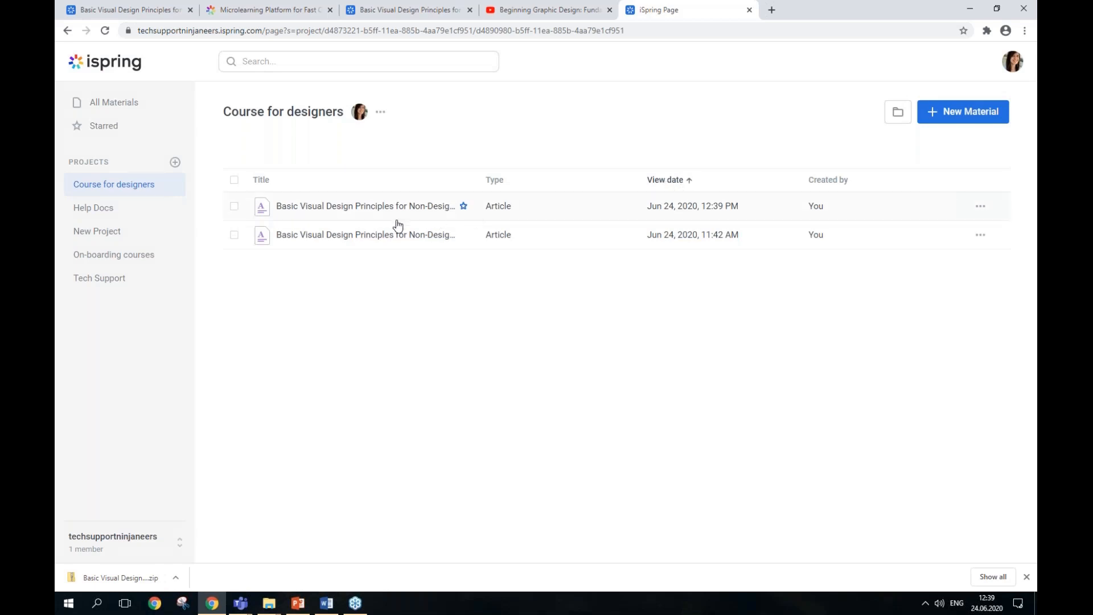
- Duplicate the first "Basic Visual Design Principles for Non-Designers" article in the Course for designers project and leave no article selected
left_click(234, 207)
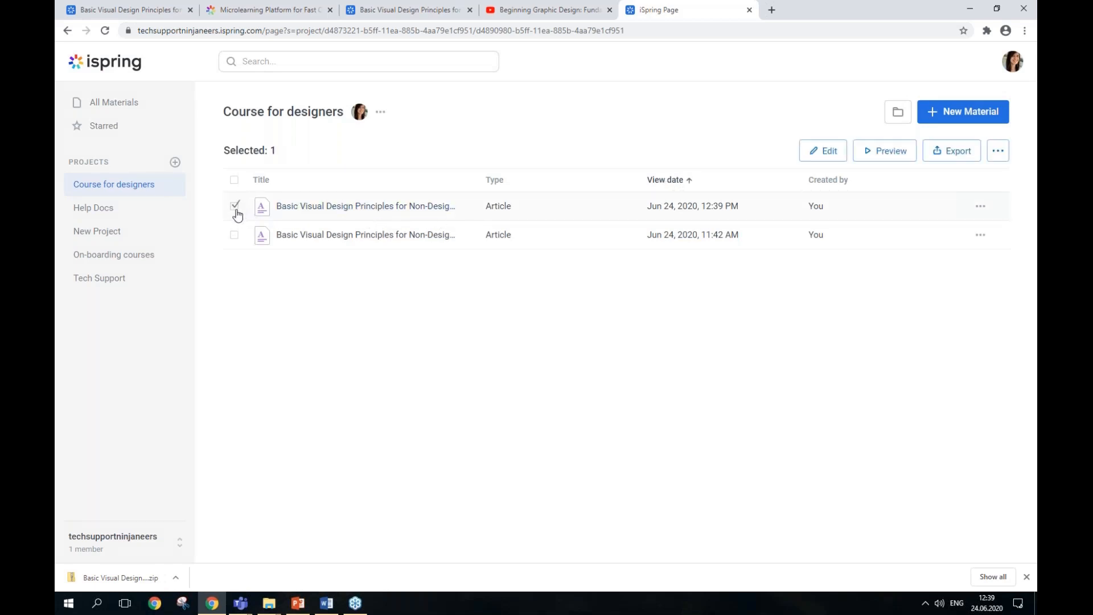
left_click(236, 209)
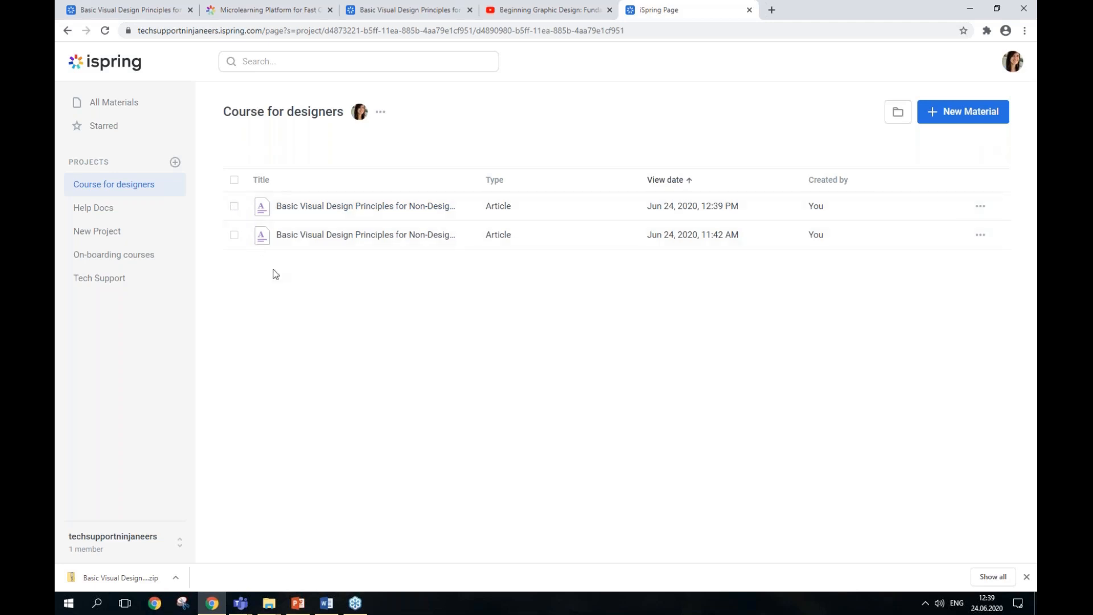
left_click(235, 210)
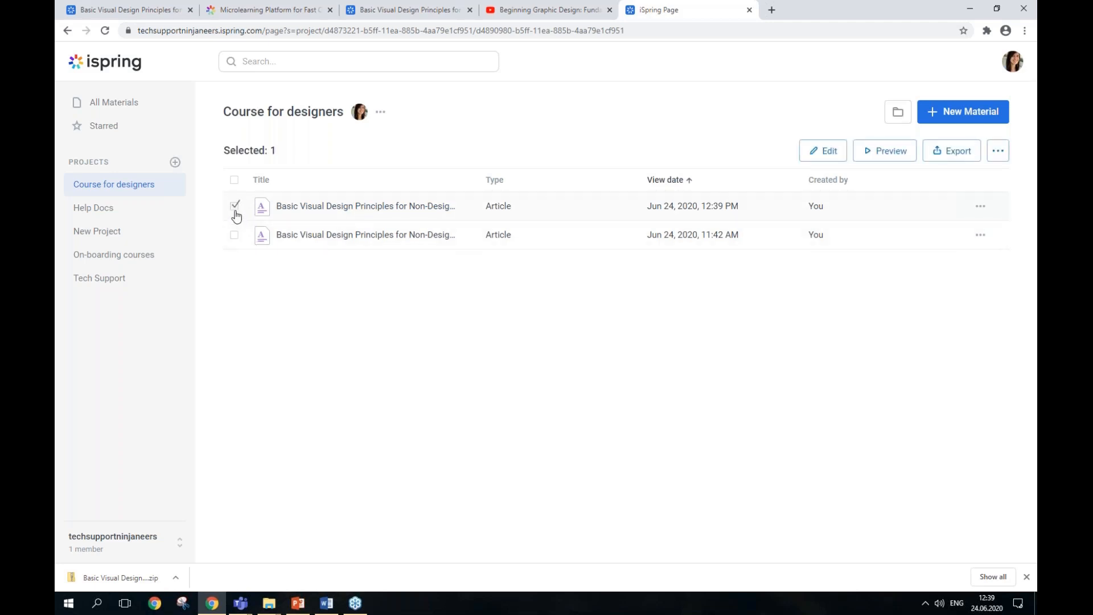
left_click(998, 152)
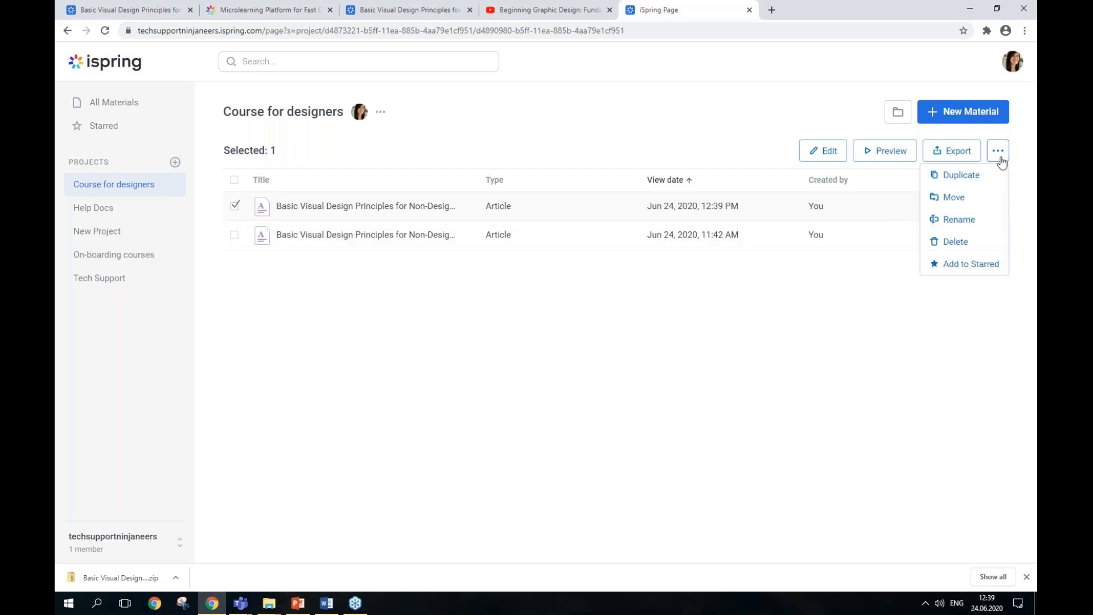
left_click(955, 177)
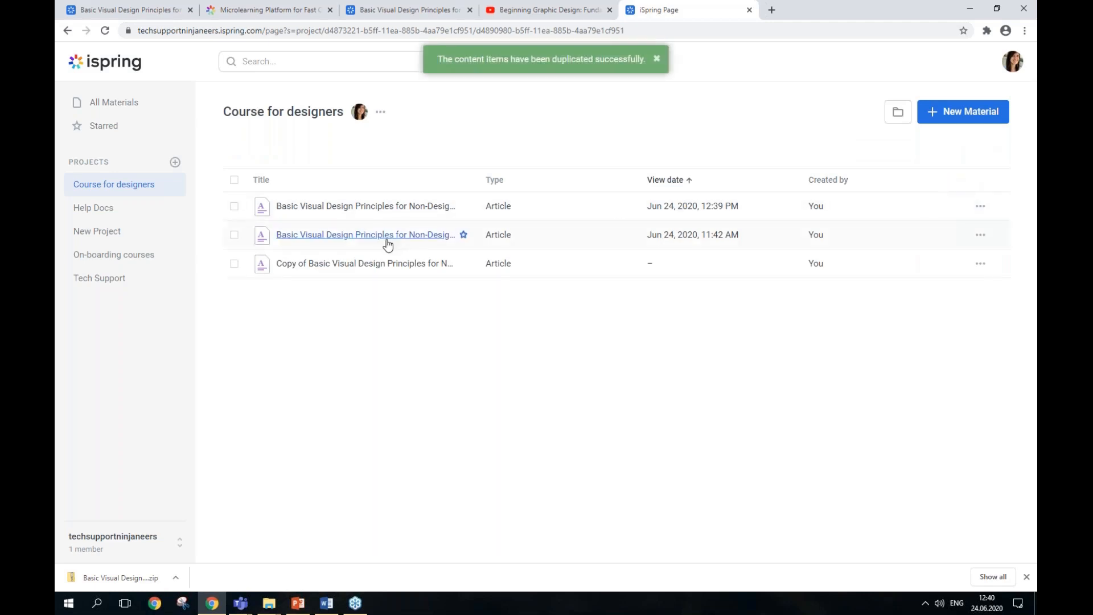
left_click(234, 208)
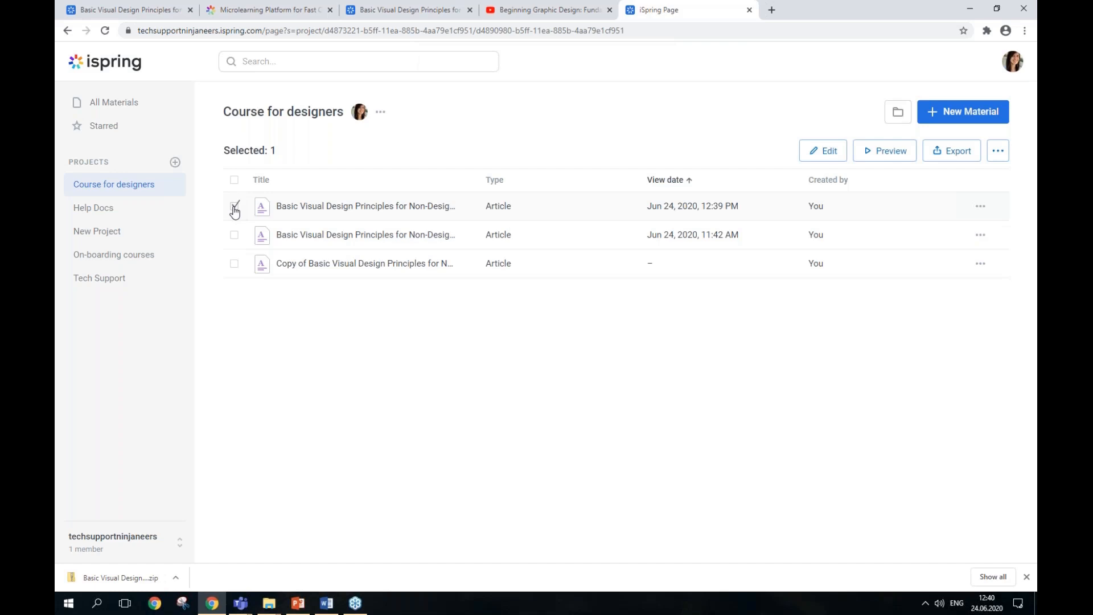
left_click(234, 207)
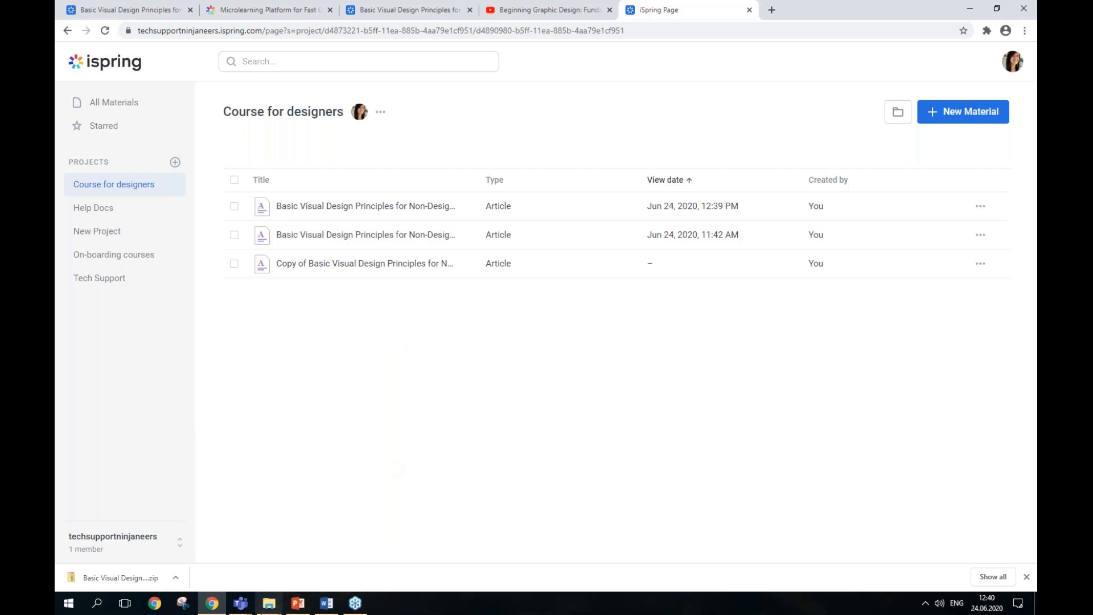
- Switch to the "iSpring Page Slides.pptx" presentation in PowerPoint and bring its window into full view
left_click(294, 606)
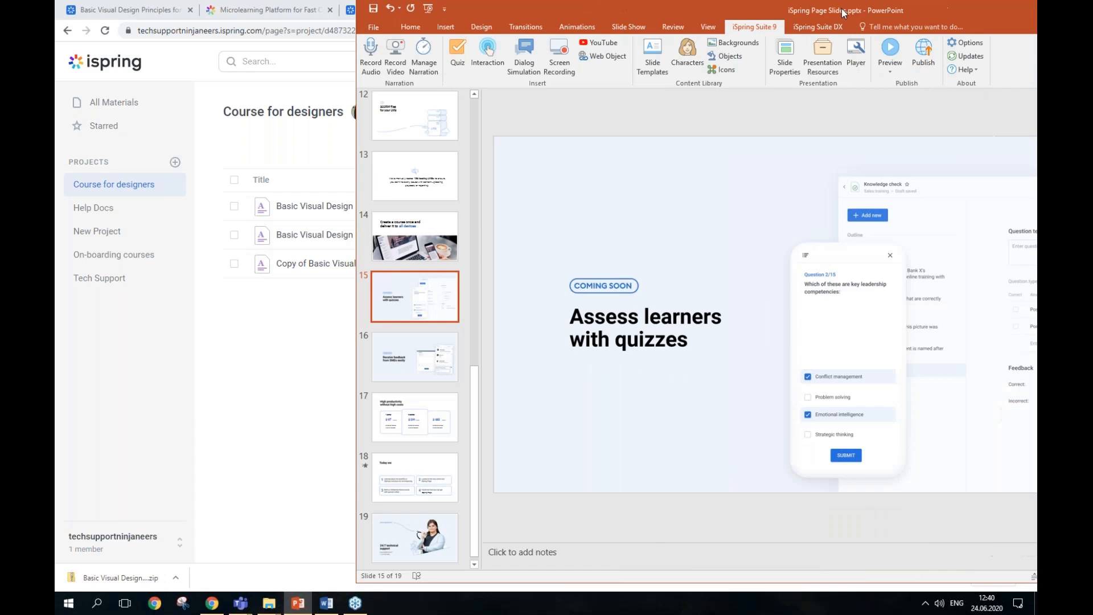
double_click(705, 4)
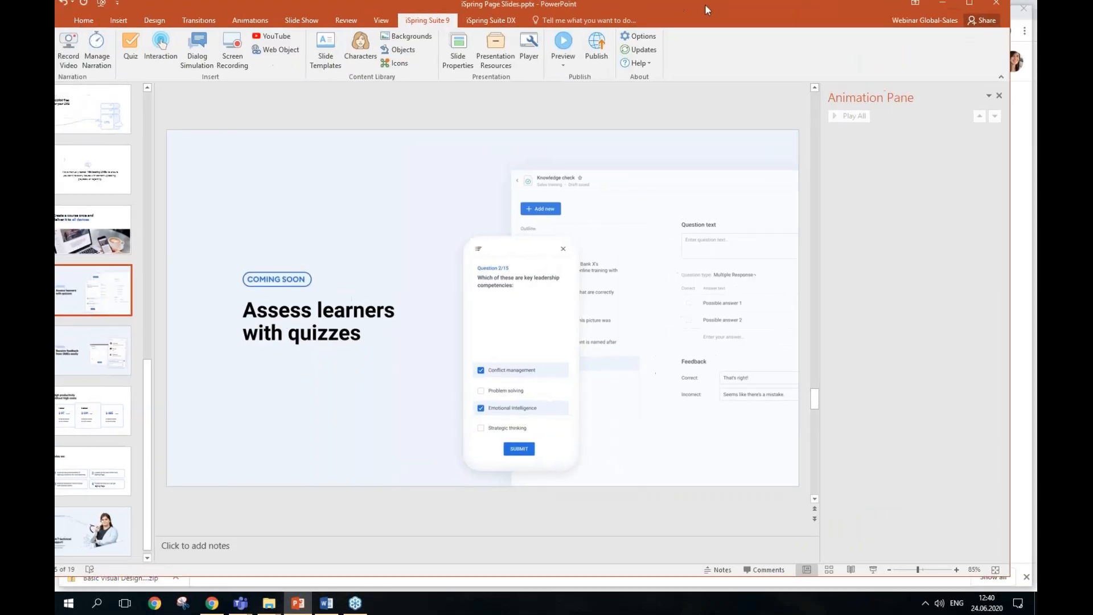
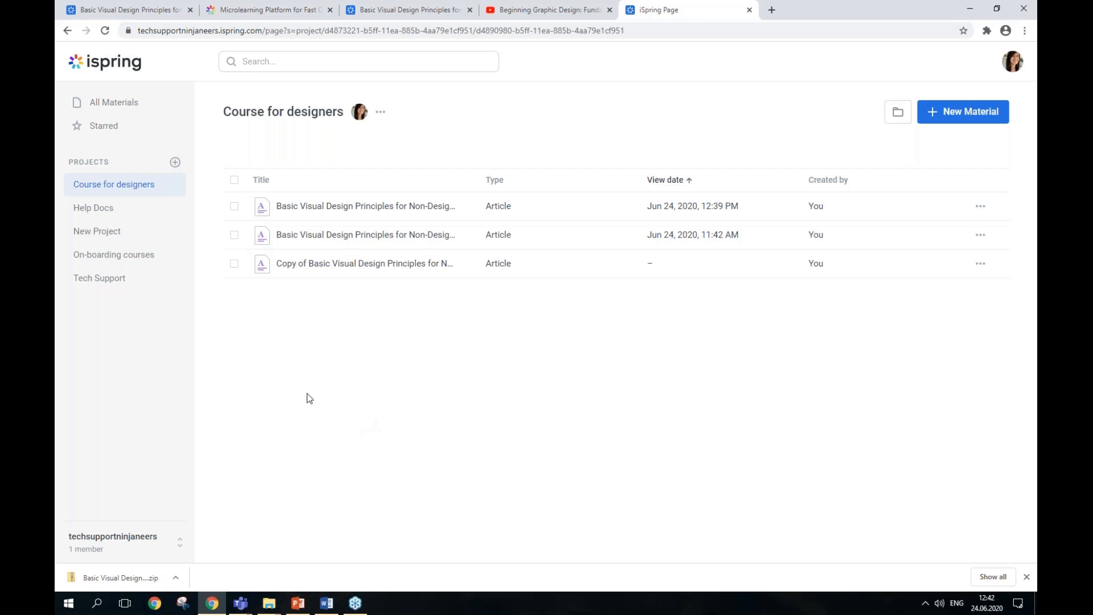
left_click(235, 263)
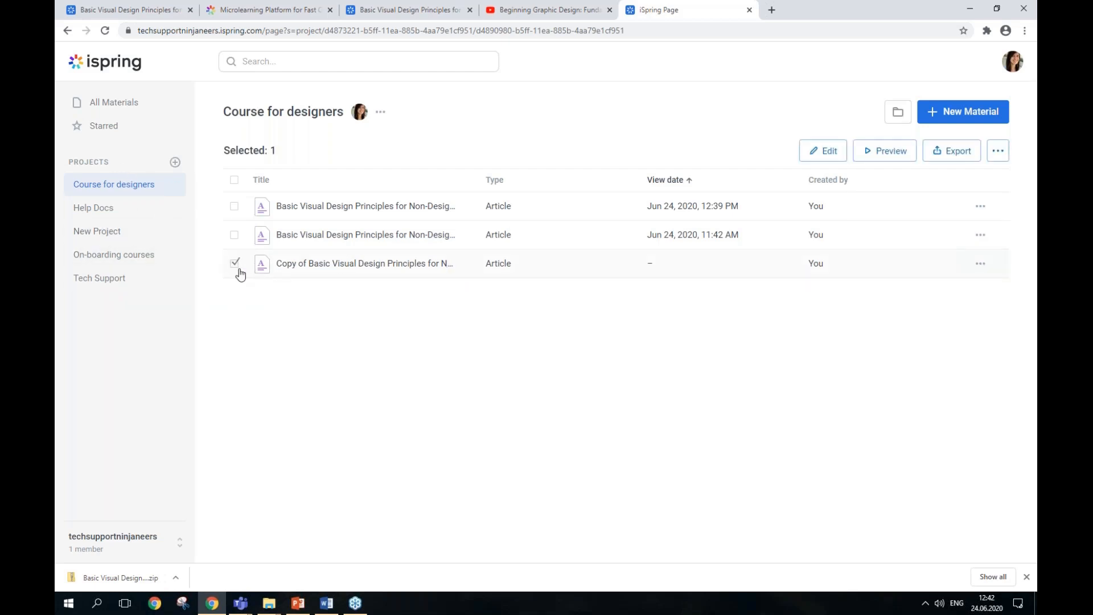
left_click(550, 272)
left_click(235, 264)
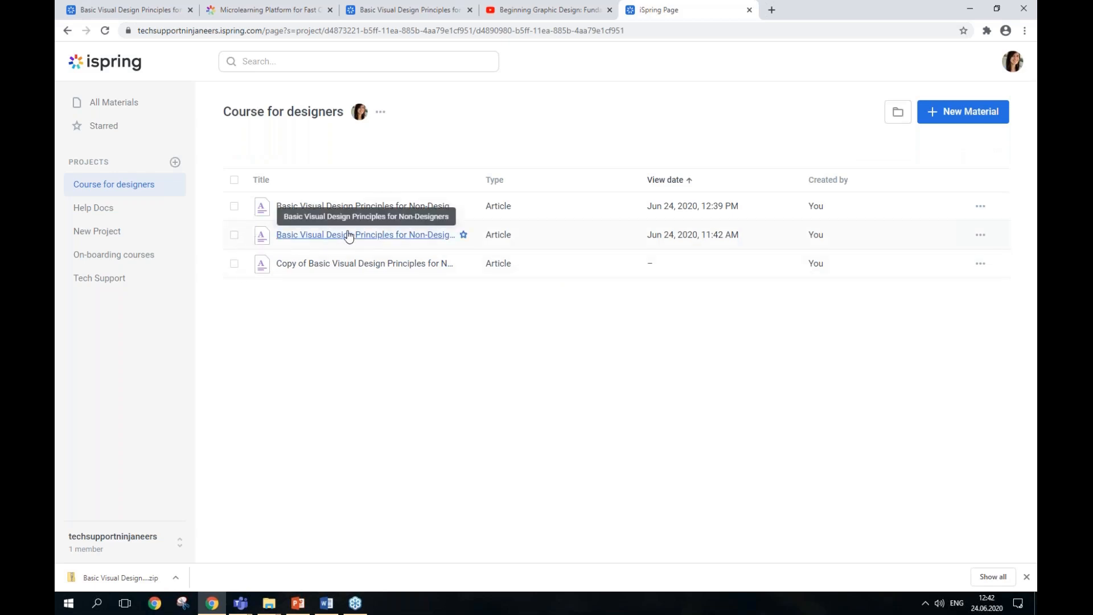
- Preview the second listed "Basic Visual Design Principles for Non-Designers" article and look through its Introduction chapter
left_click(402, 236)
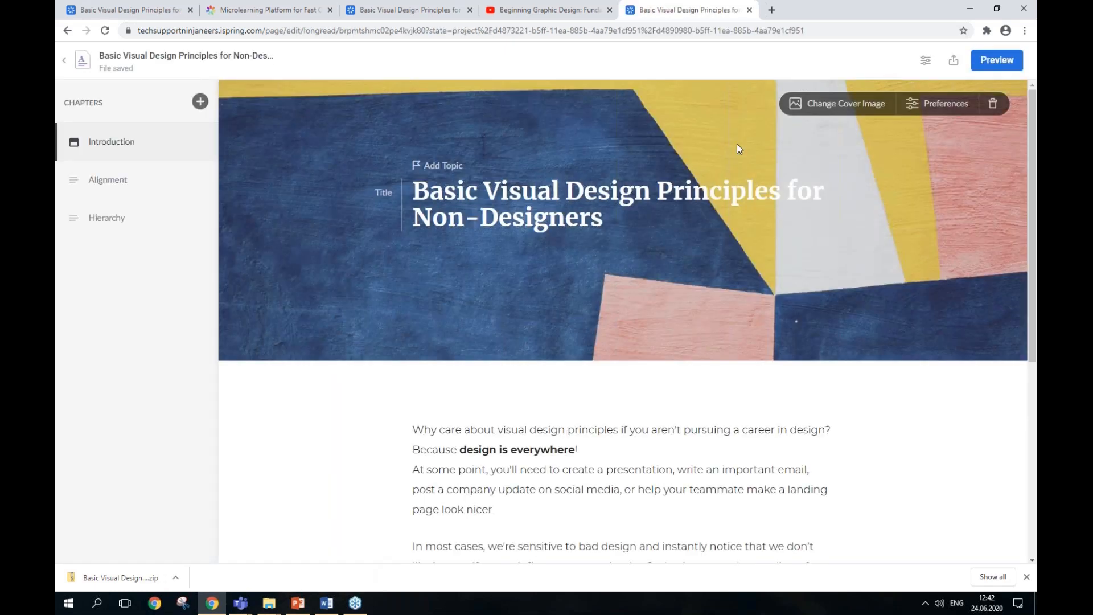
left_click(996, 61)
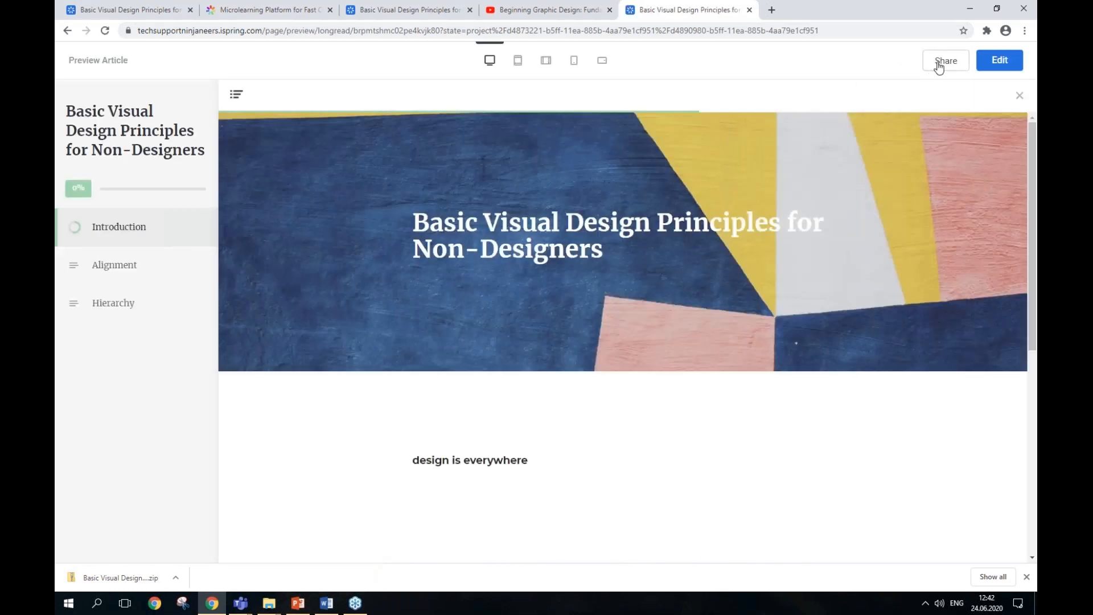
left_click(940, 61)
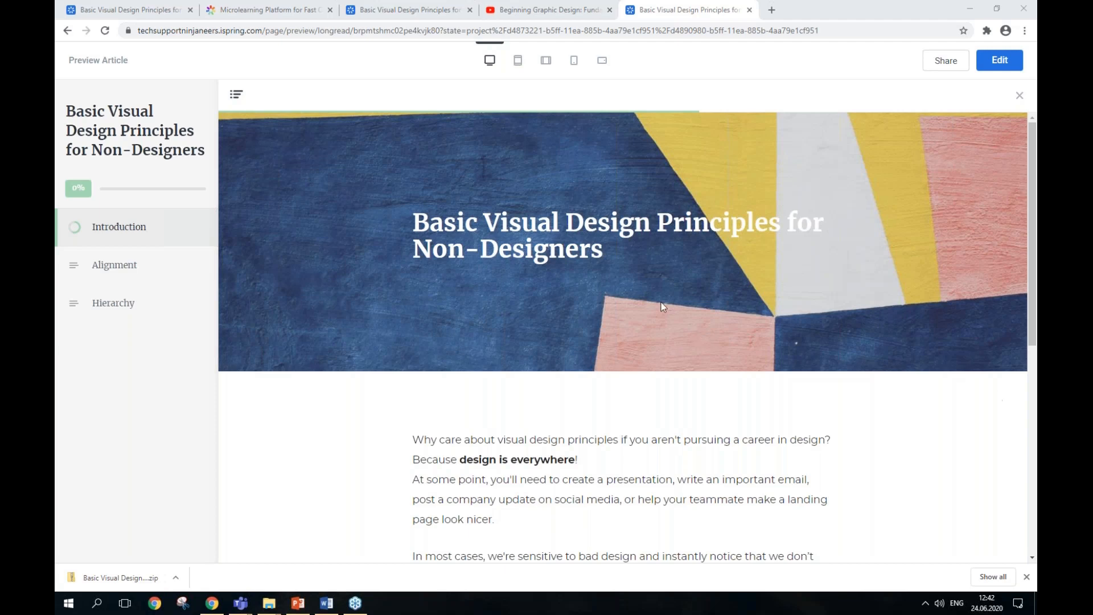
left_click_drag(149, 229, 132, 239)
scroll(494, 244, "down", 7)
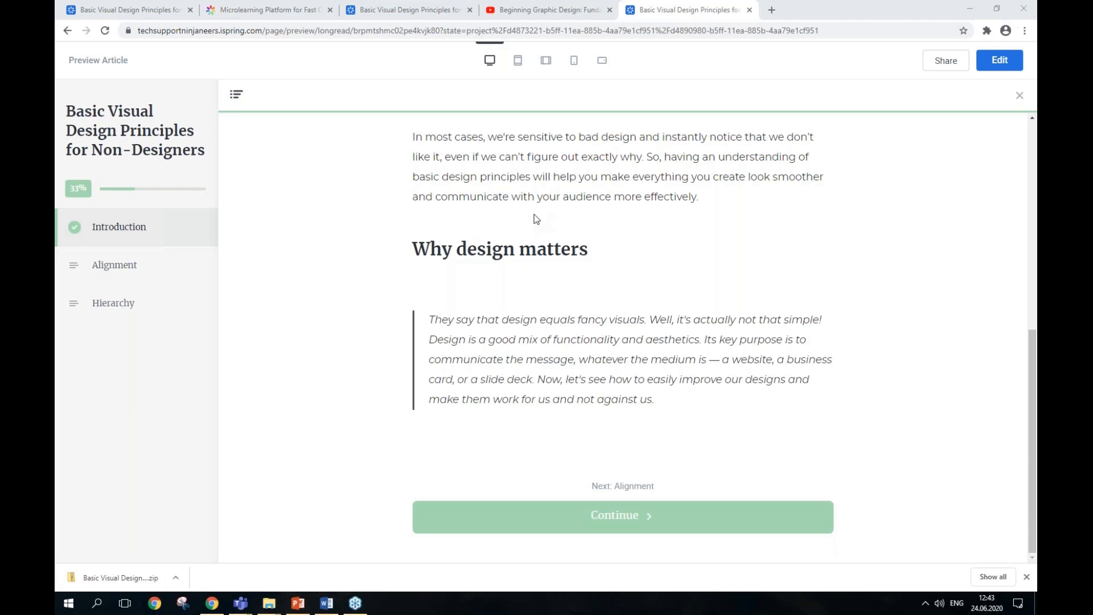
scroll(536, 218, "up", 7)
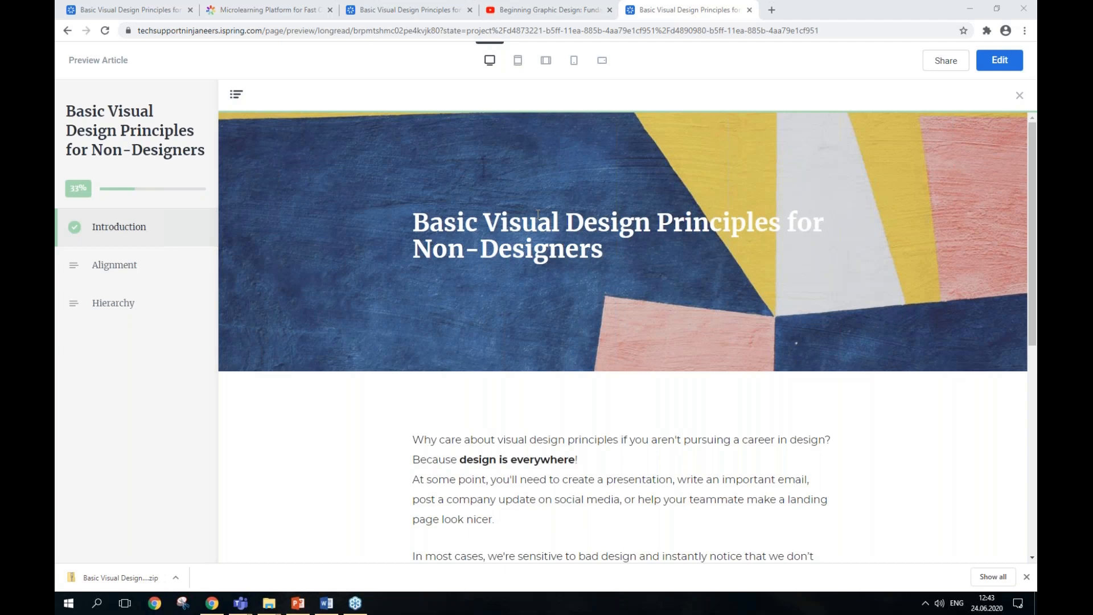
scroll(538, 213, "down", 6)
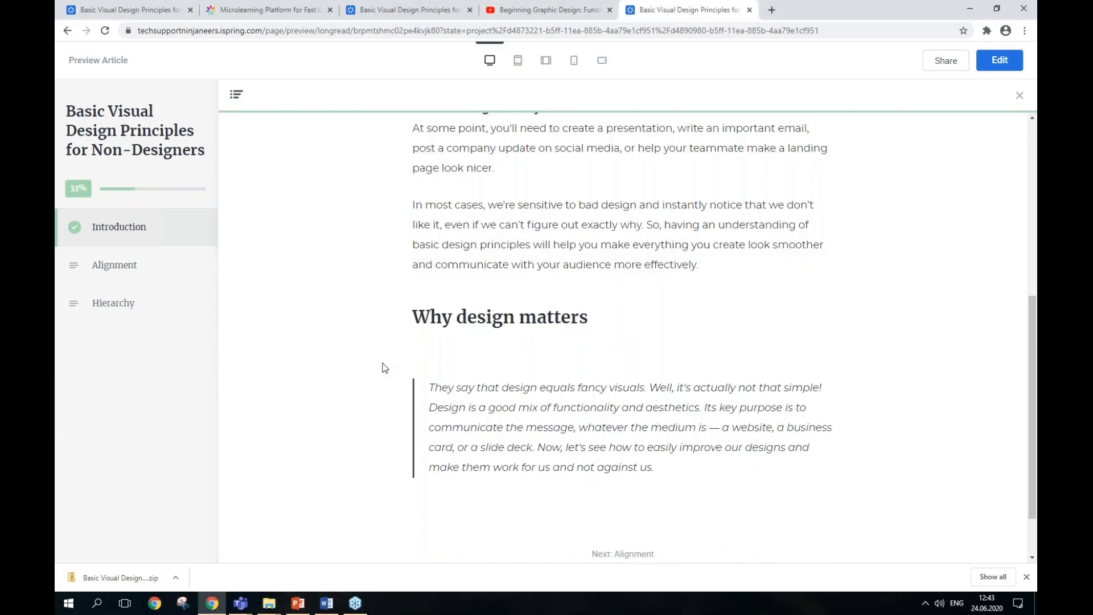
- Return to editing, insert an empty line above the "Why design matters" heading in the Introduction, and merge the heading into that body-text line
left_click(999, 59)
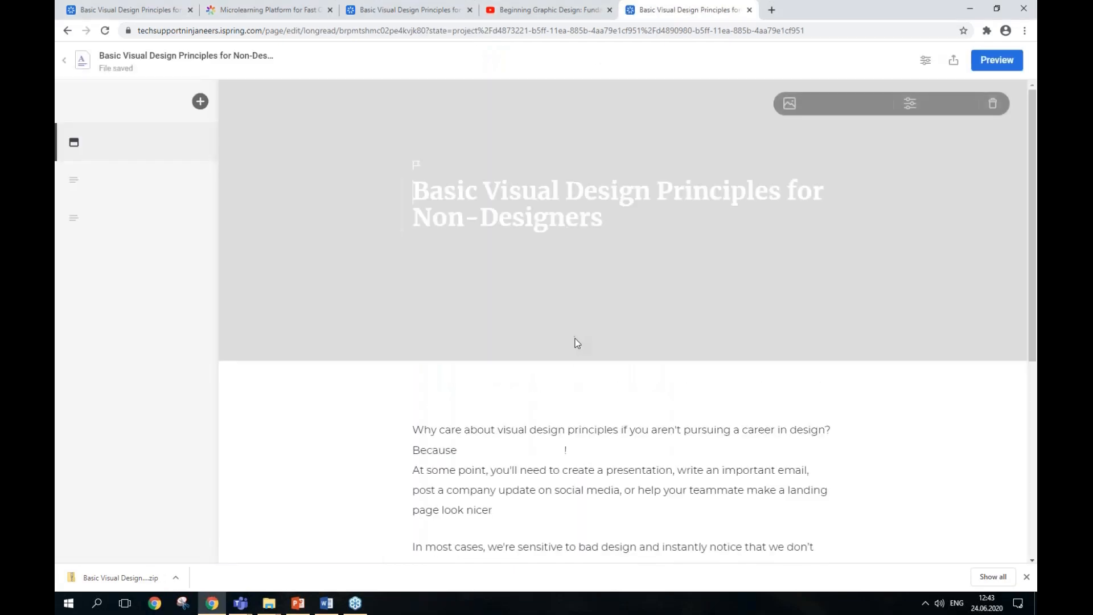
scroll(590, 378, "down", 5)
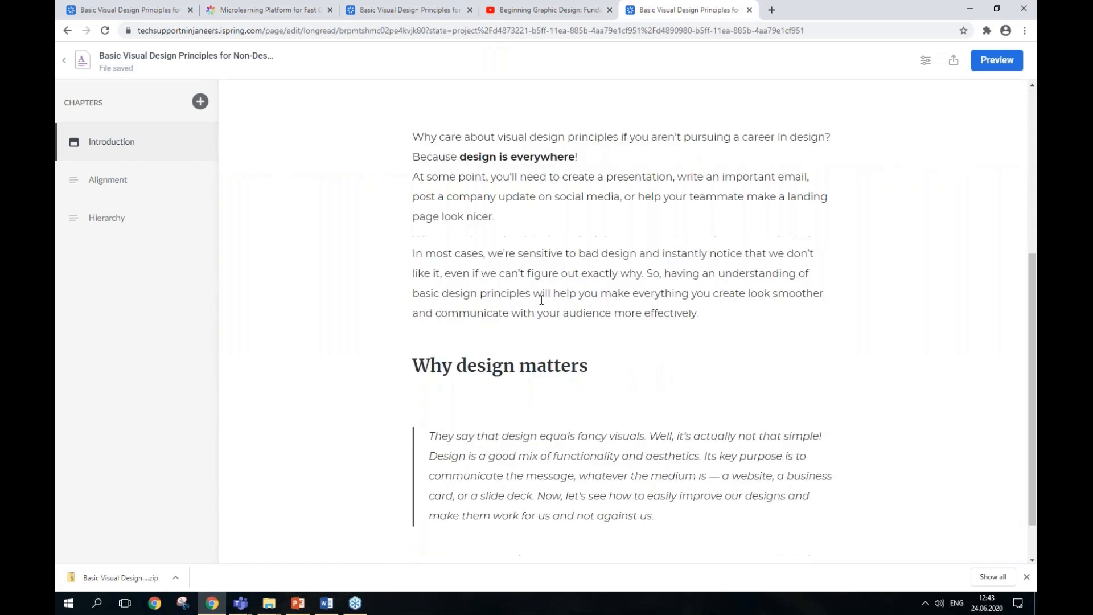
left_click(721, 319)
key("Return")
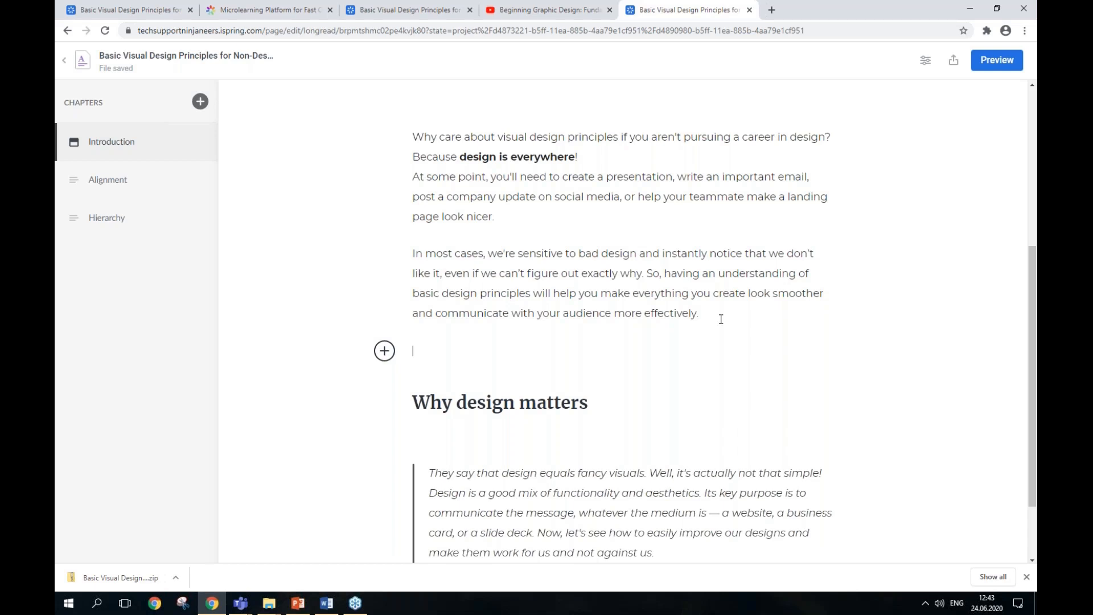
key("Delete")
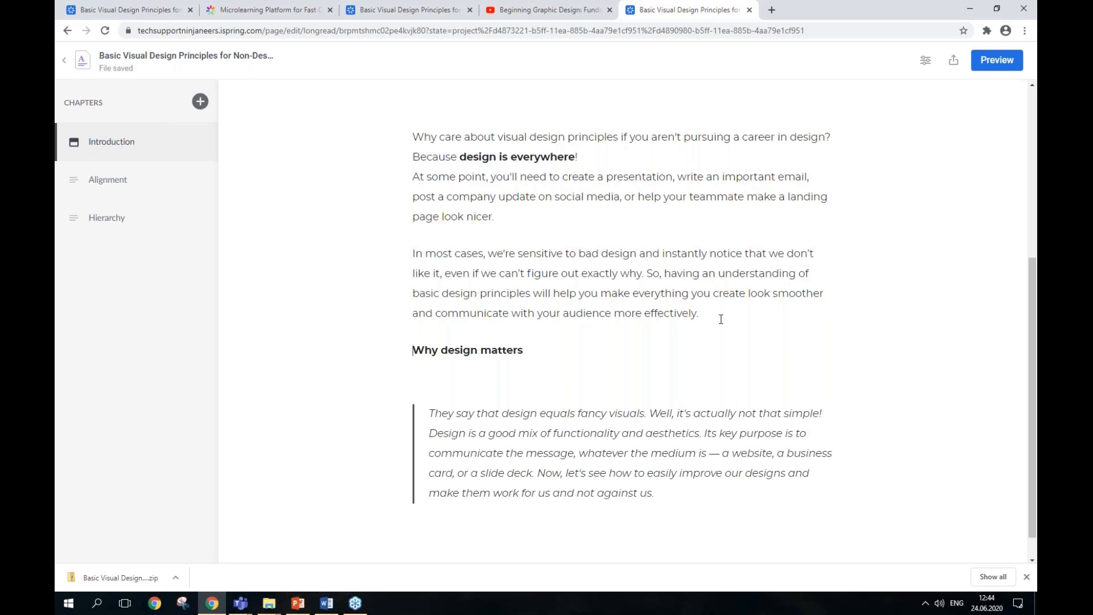
- Return to the project's materials list, view the team's management settings, and close them
scroll(721, 319, "up", 5)
left_click(64, 60)
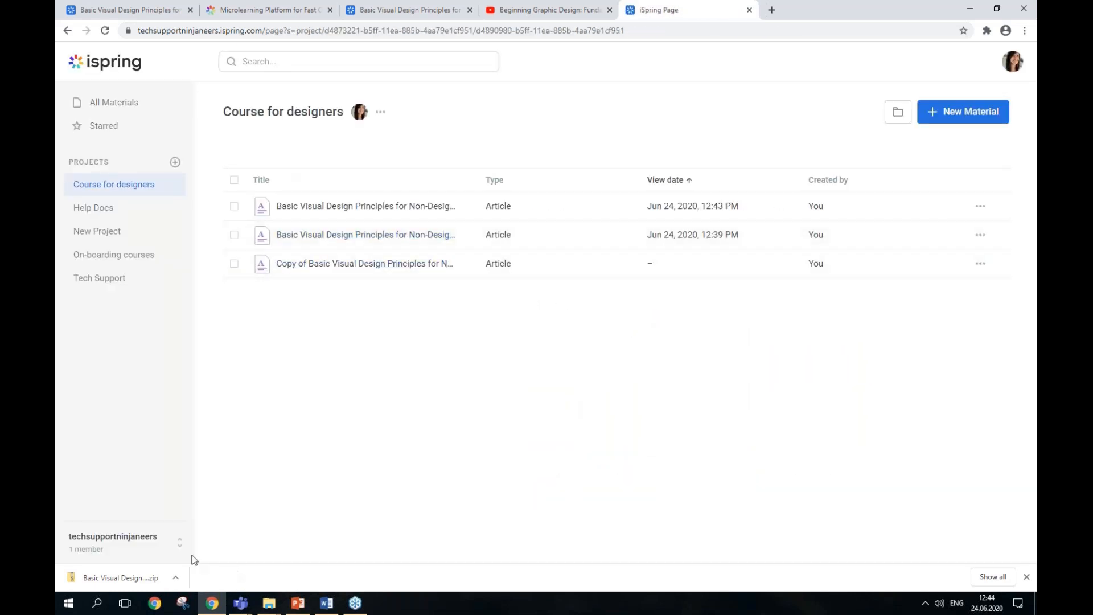
left_click(146, 545)
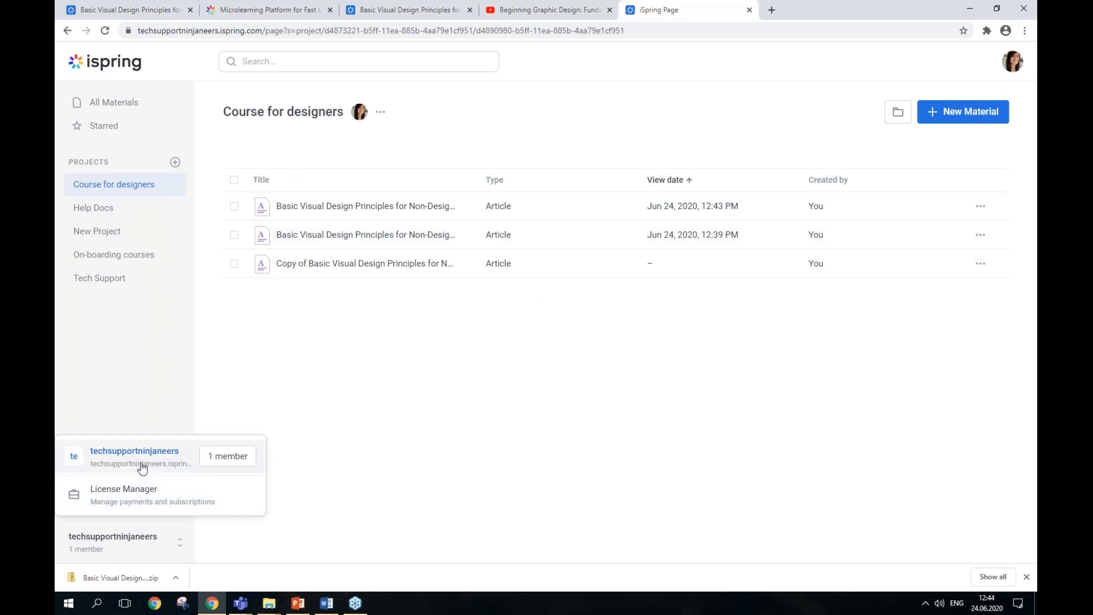
left_click(141, 468)
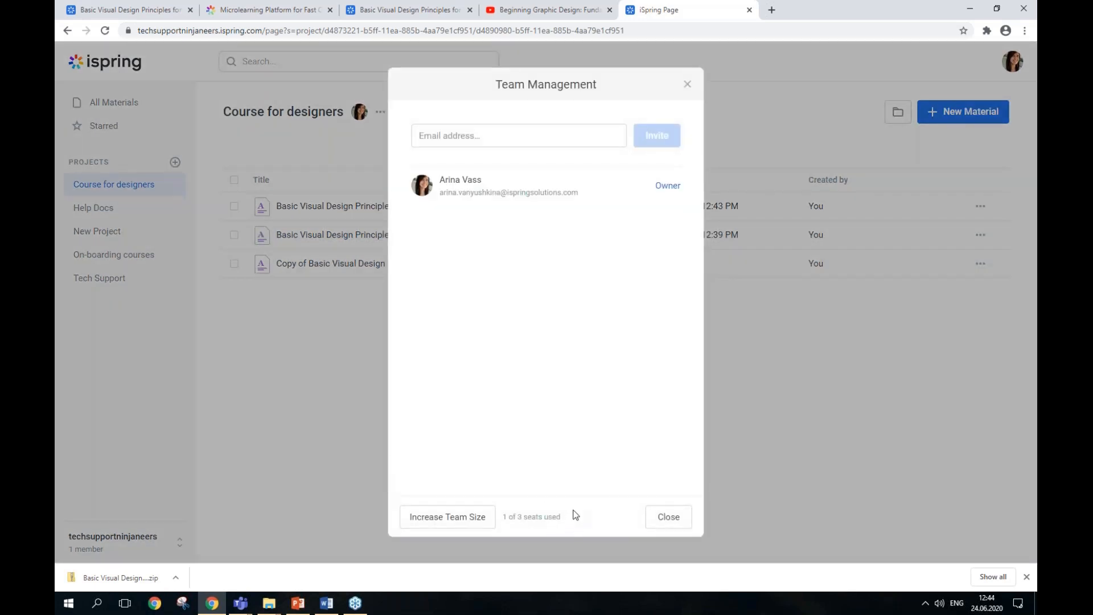
left_click(579, 516)
left_click(579, 515)
left_click(687, 84)
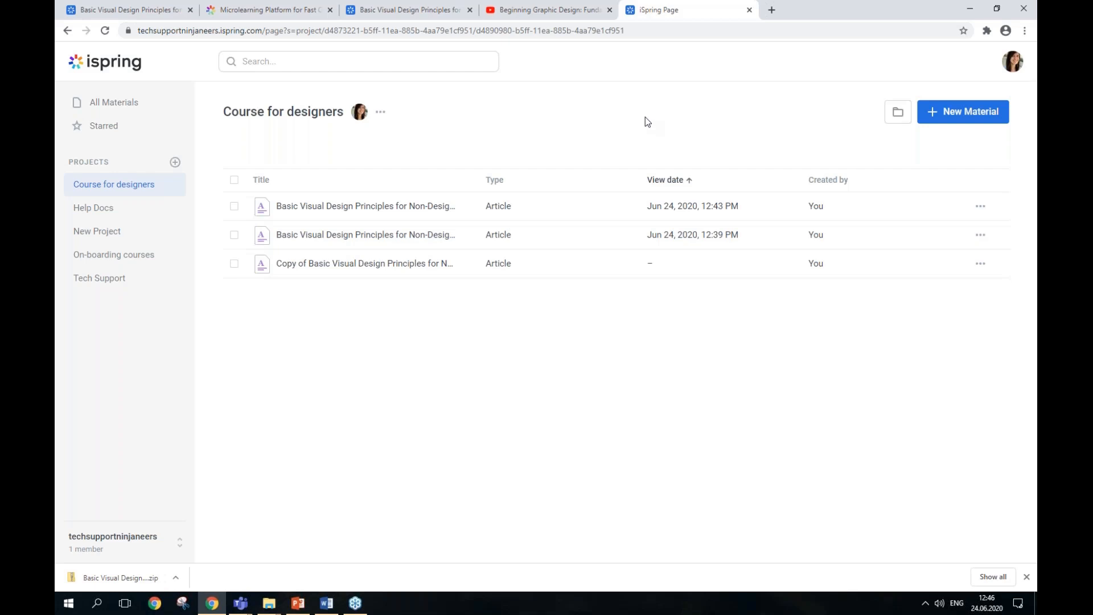
- Remove the three lines reading "1" from the Introduction of the second listed article, then return to the materials list
left_click(379, 242)
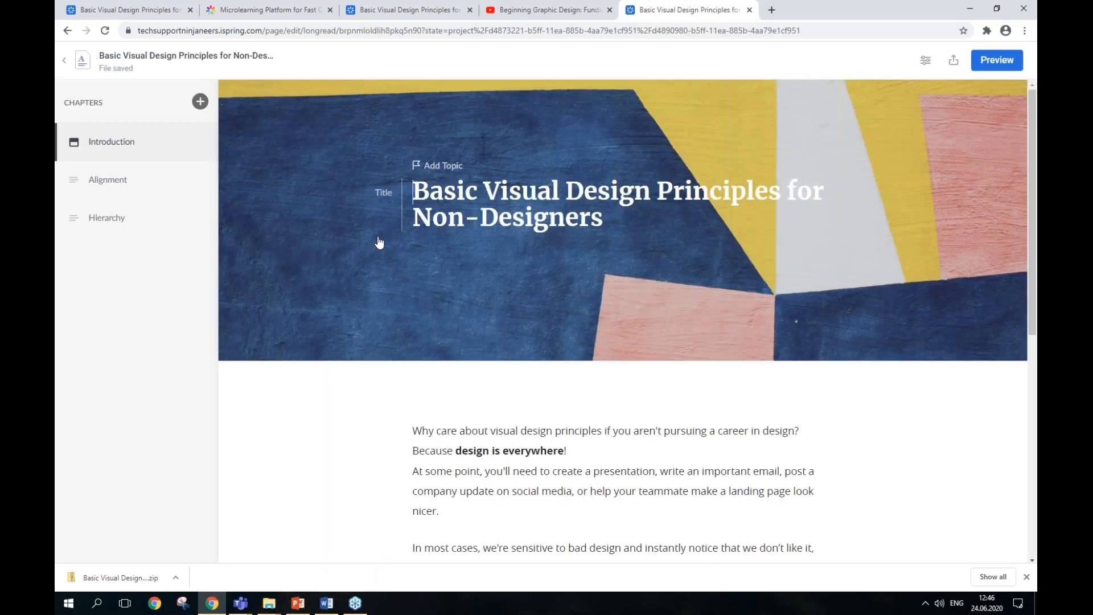
scroll(378, 244, "down", 7)
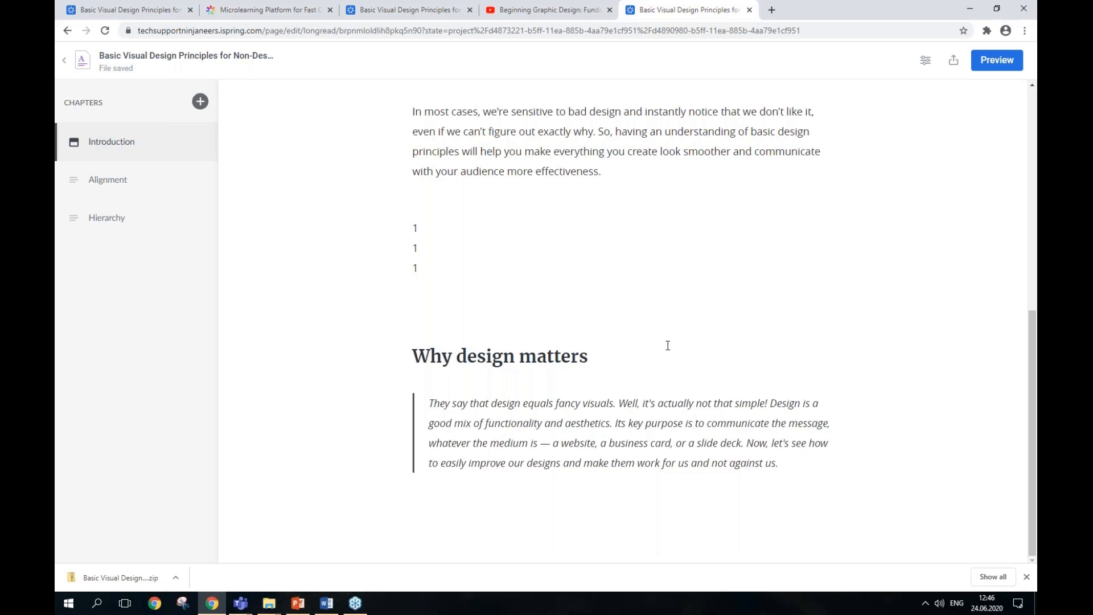
left_click_drag(500, 281, 397, 224)
scroll(494, 286, "up", 8)
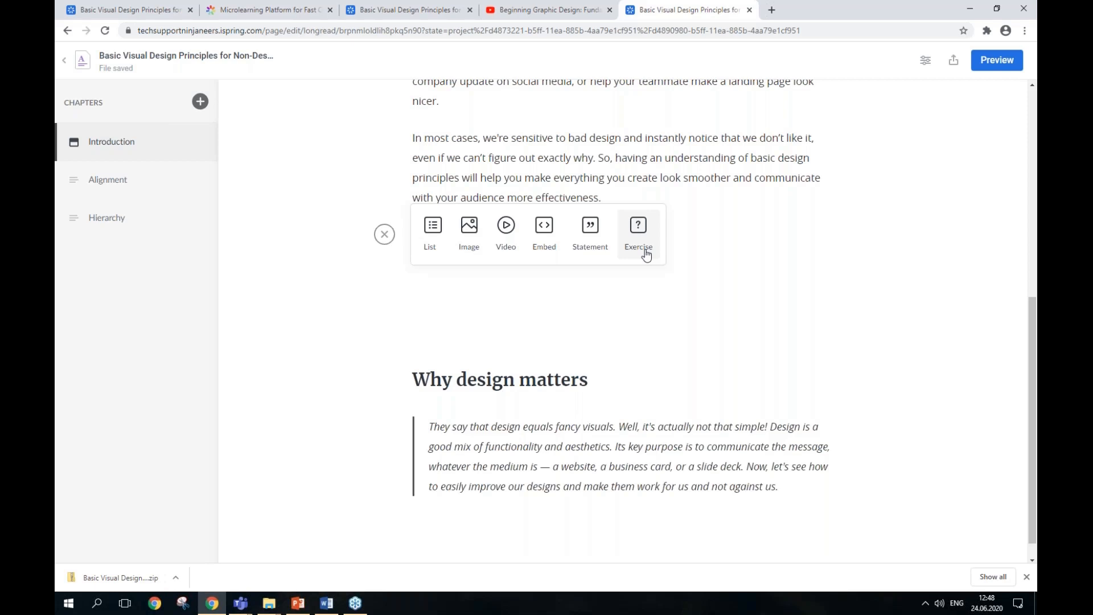
left_click(62, 62)
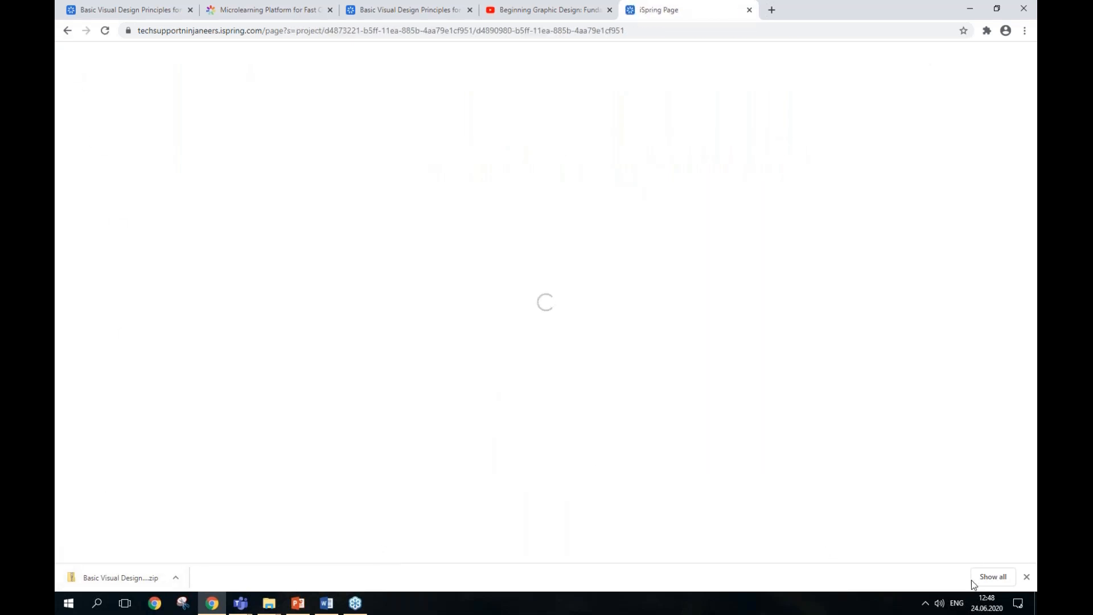
- Dismiss the downloads bar, then view the team options and the Course for designers project's management settings, closing both
left_click(1027, 577)
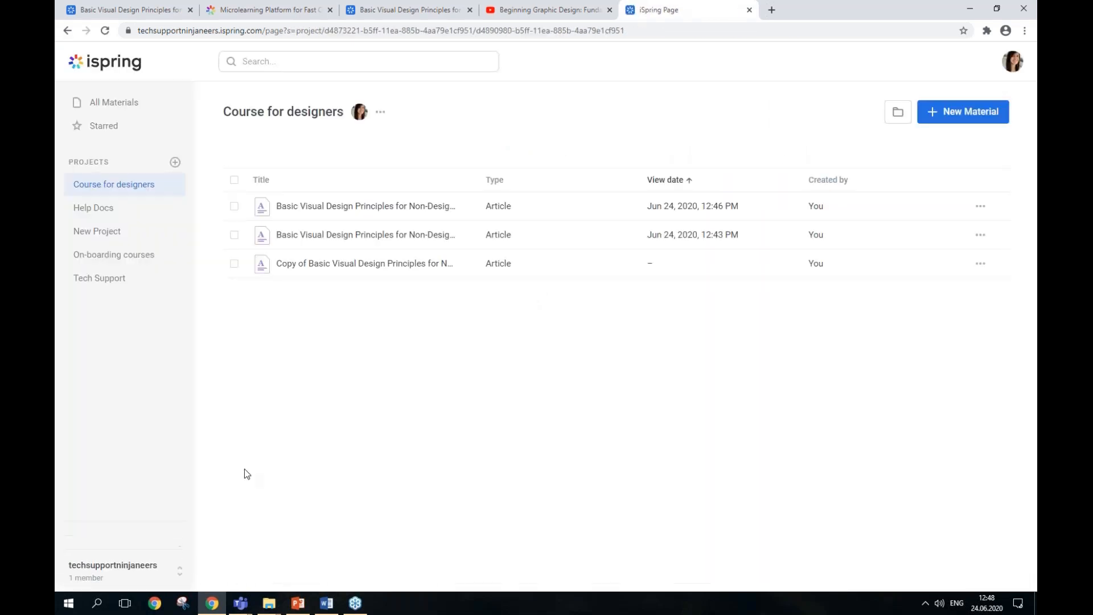
left_click(116, 577)
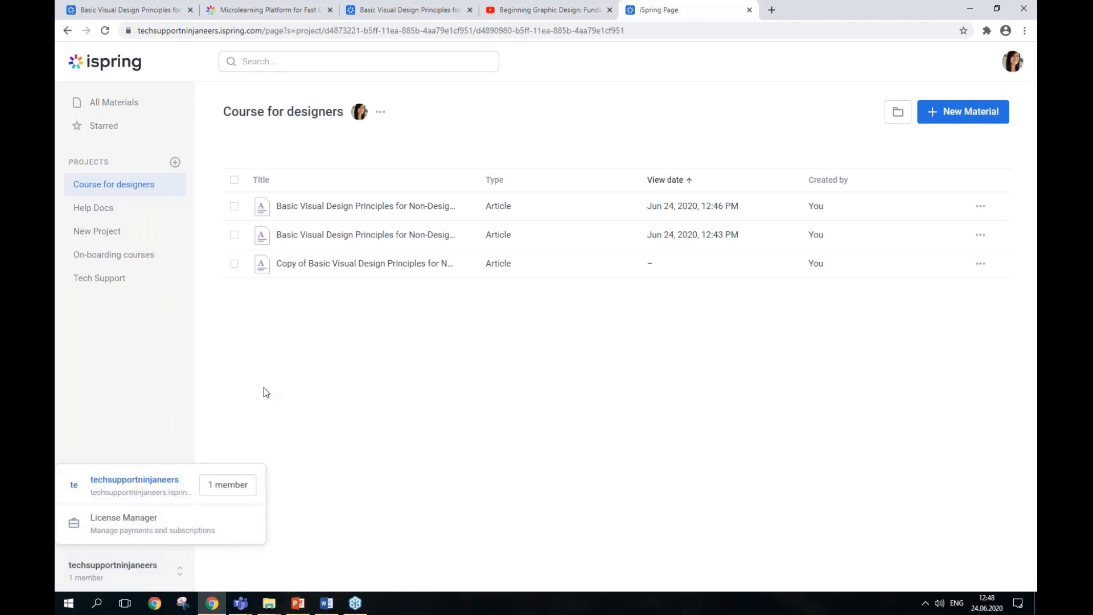
left_click(530, 391)
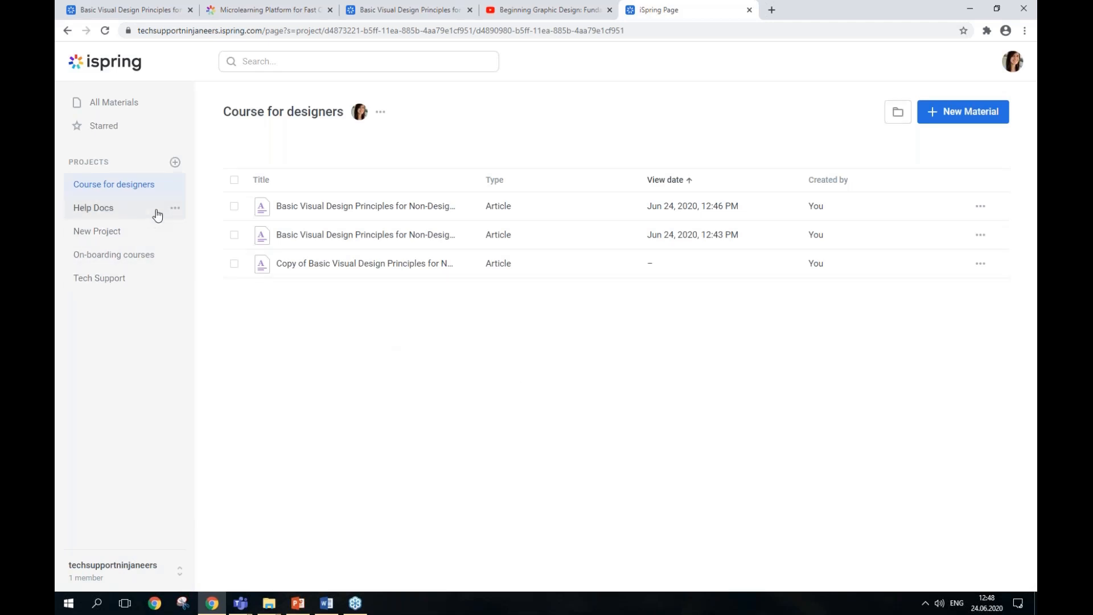
left_click(172, 185)
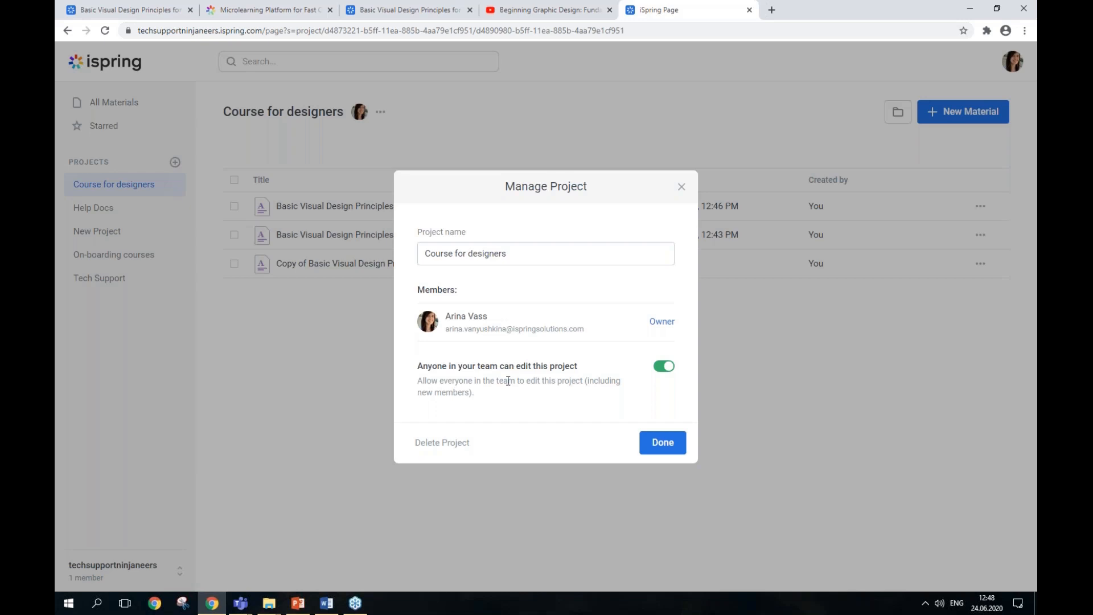
left_click(681, 188)
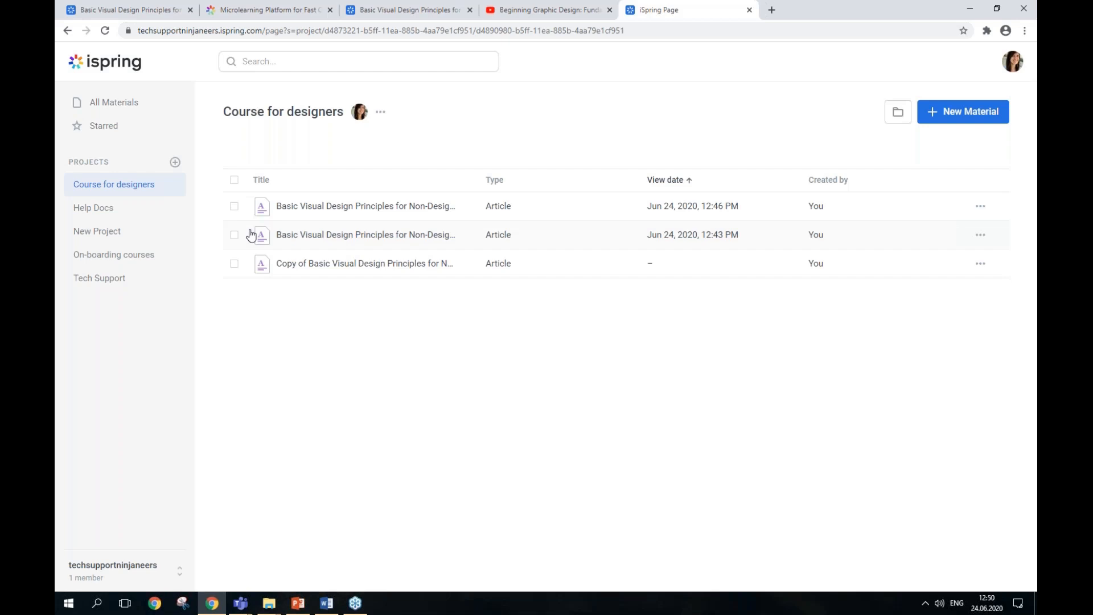
- Insert a question exercise above "Why design matters" in the first listed article's Introduction and add a Multiple Response question to it
left_click(298, 213)
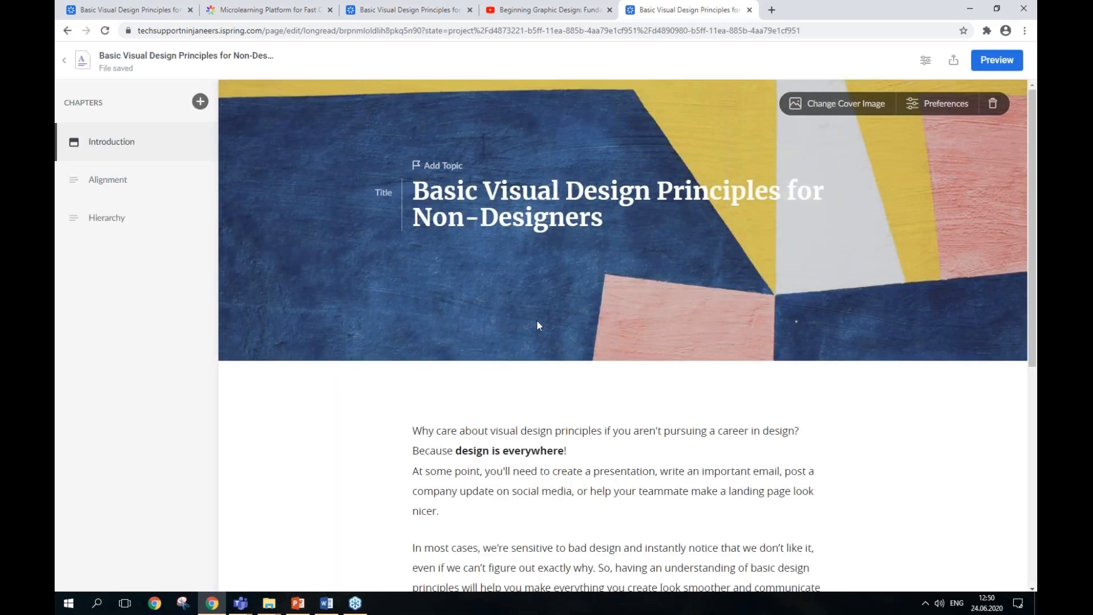
scroll(536, 319, "down", 7)
left_click(618, 241)
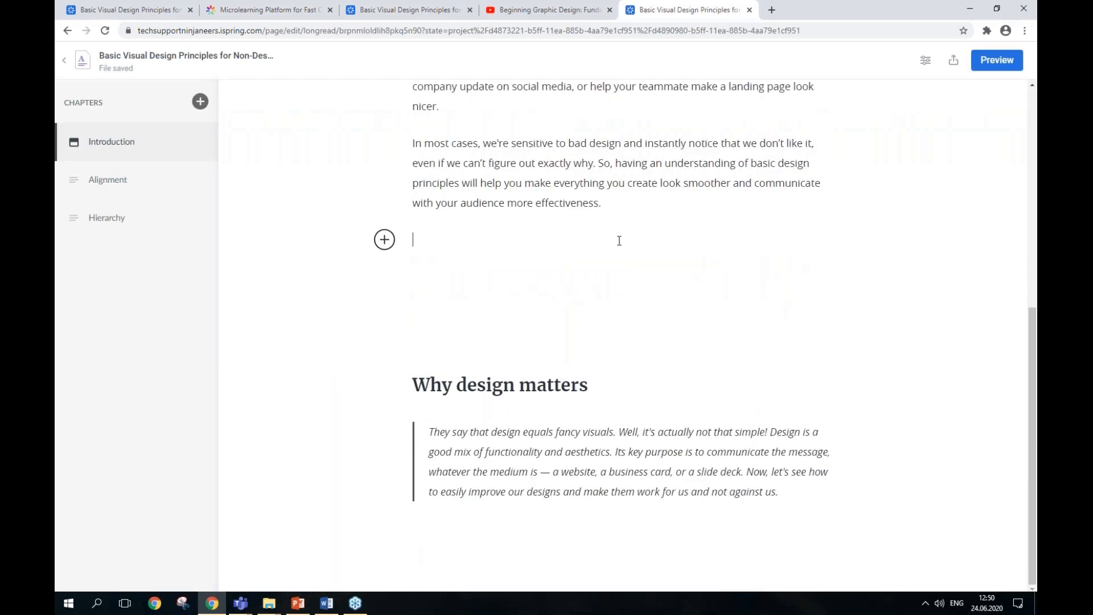
left_click(383, 239)
left_click(638, 249)
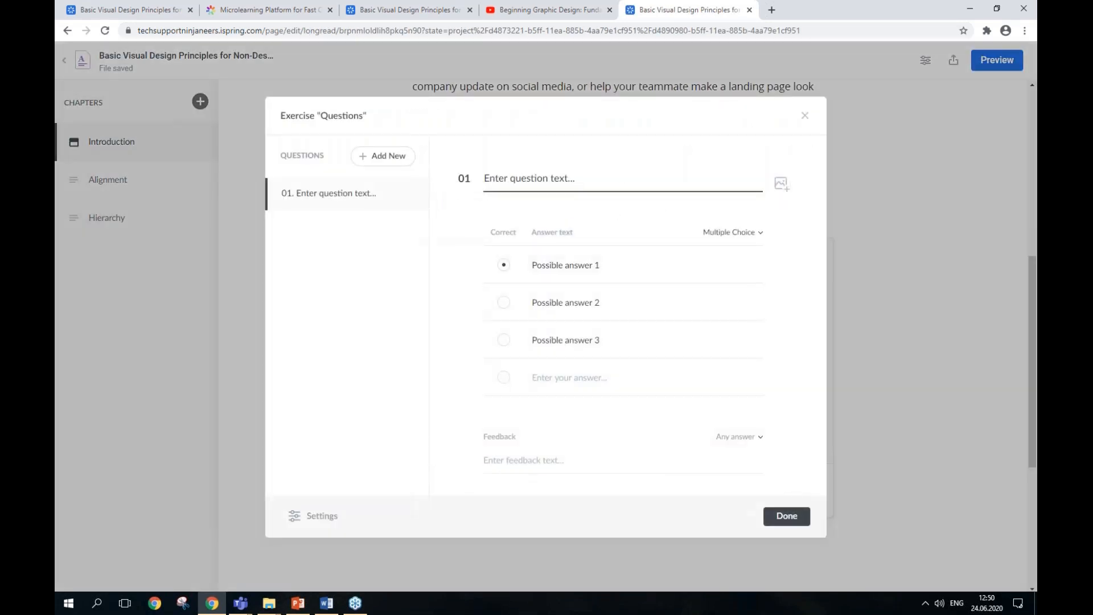
left_click(375, 165)
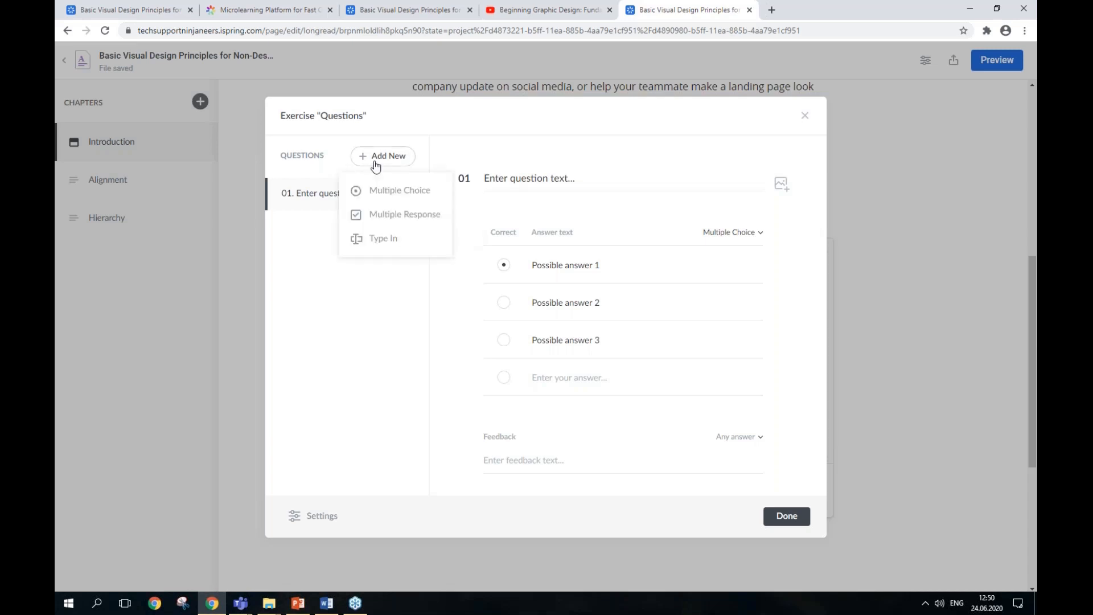
left_click(398, 220)
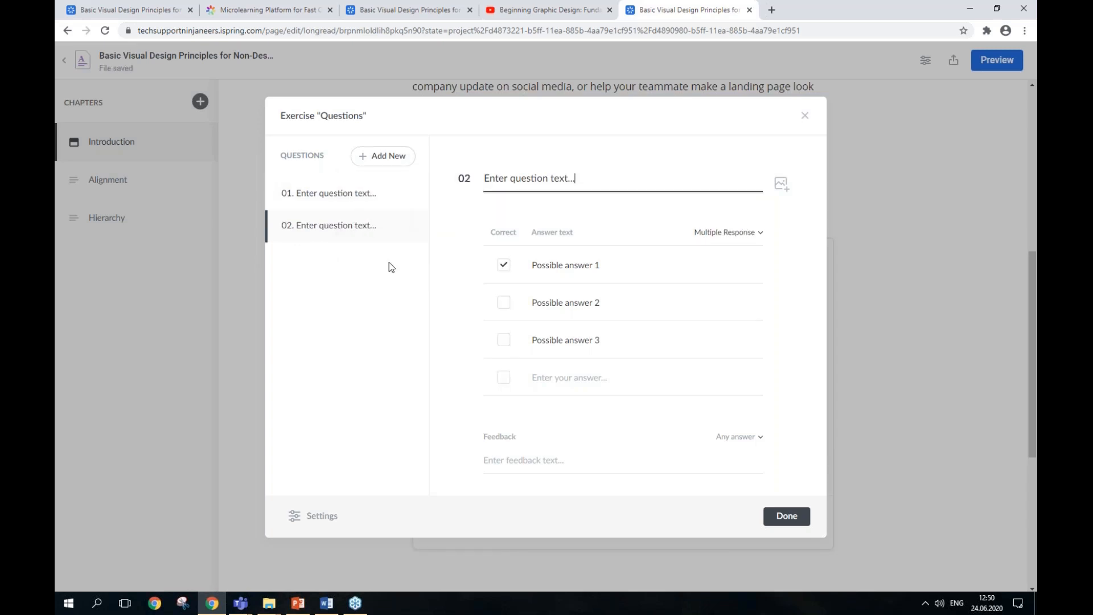
- Try marking Possible answer 2 as the correct choice in the first question, then restore Possible answer 1
left_click(354, 191)
left_click(502, 299)
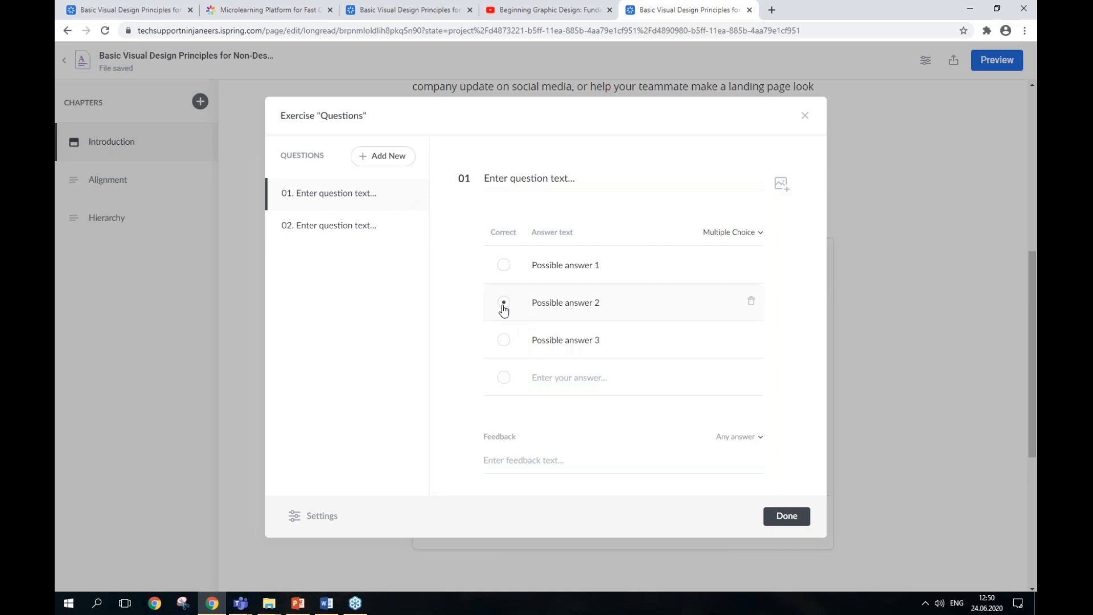
left_click(504, 265)
- Add "Possible answer 4" to the second question and mark Possible answers 3 and 4 as additional correct answers
left_click(308, 233)
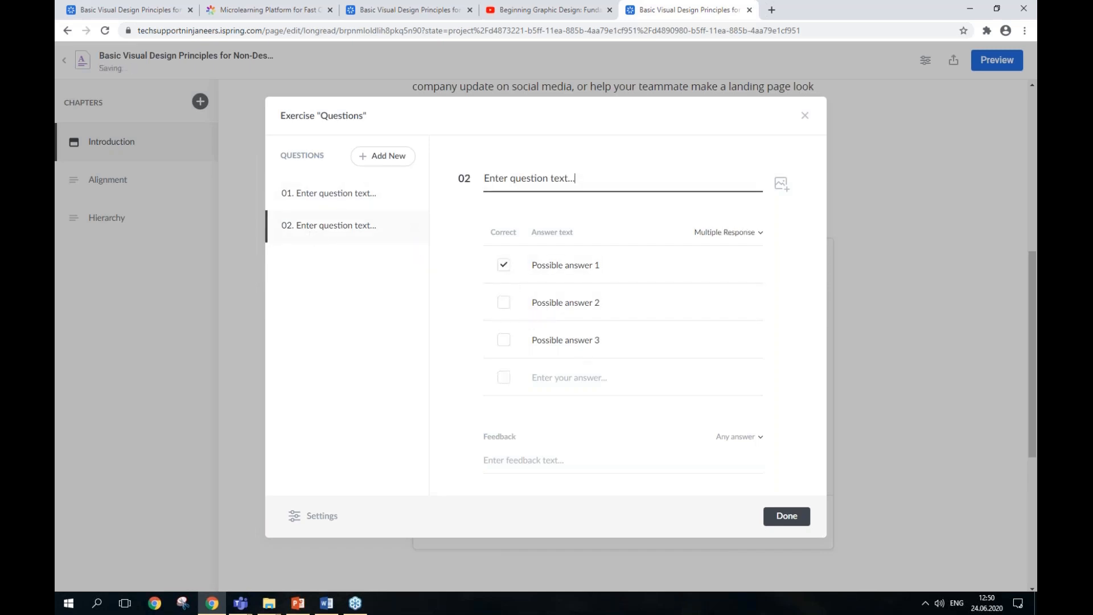
triple_click(579, 343)
key("ctrl+c")
left_click(571, 377)
key("ctrl+v")
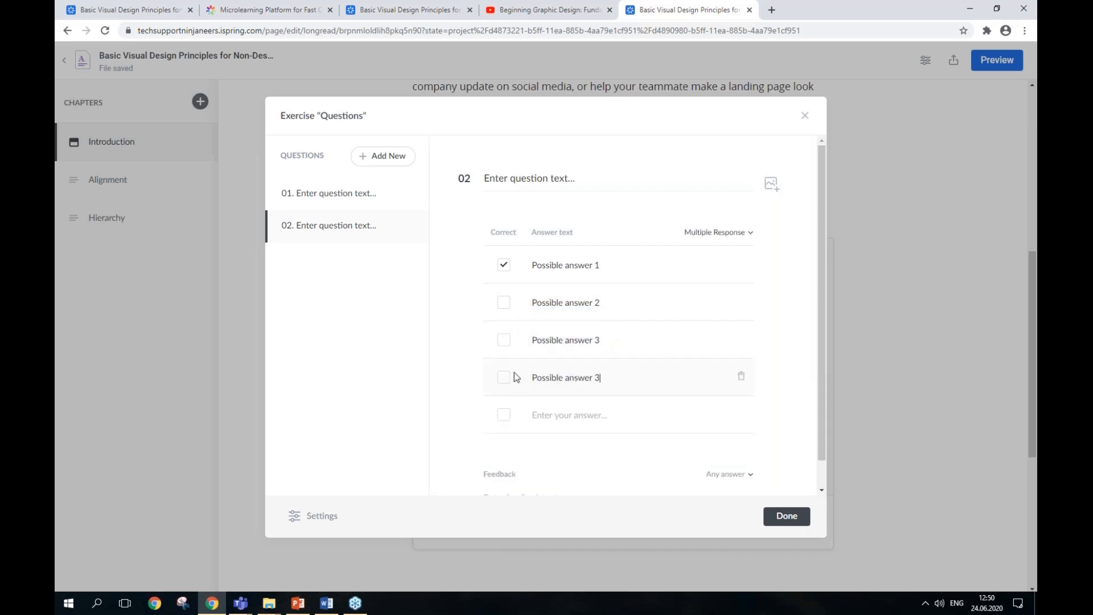
left_click(504, 376)
left_click(503, 345)
left_click_drag(591, 378, 618, 378)
left_click(614, 379)
key("BackSpace")
type("4")
- Add a Type In question to the exercise
left_click(383, 160)
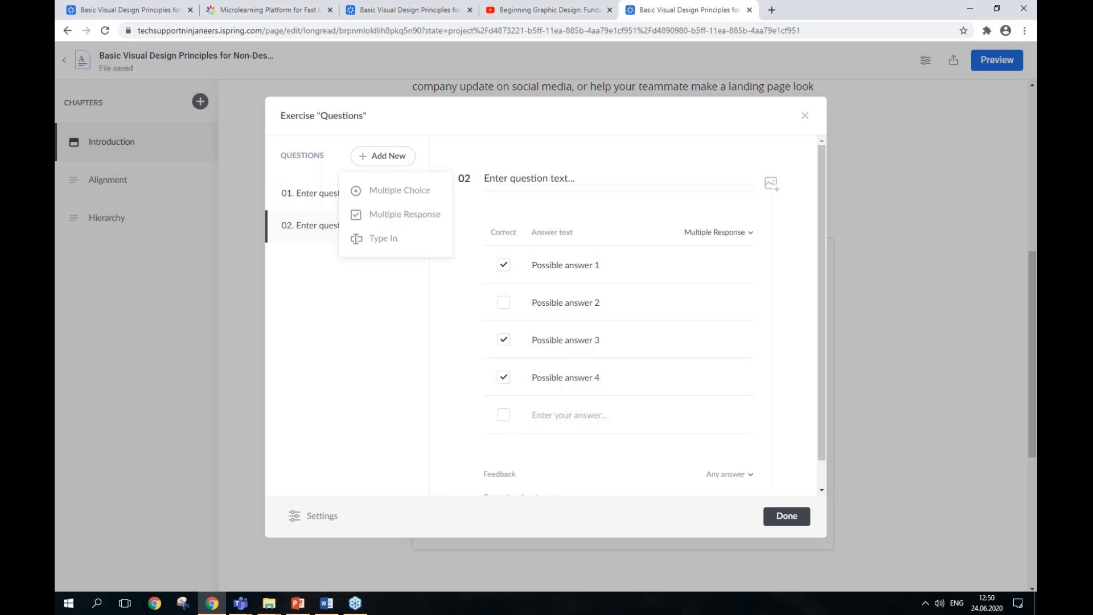
left_click(379, 246)
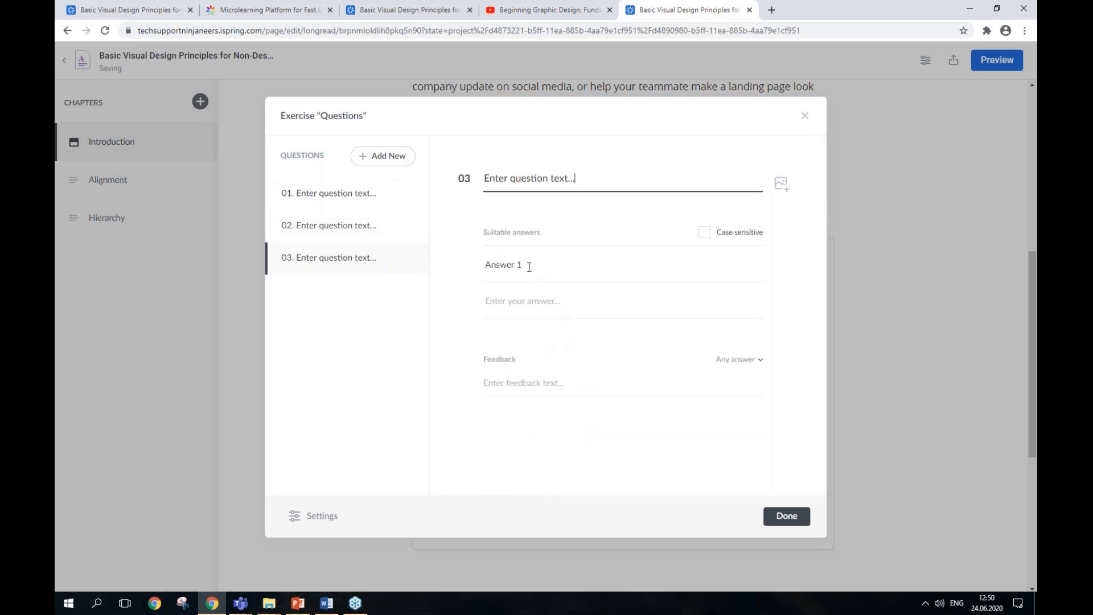
- Add "123" and "456" as suitable answers to the third question and close the exercise editor
left_click(532, 302)
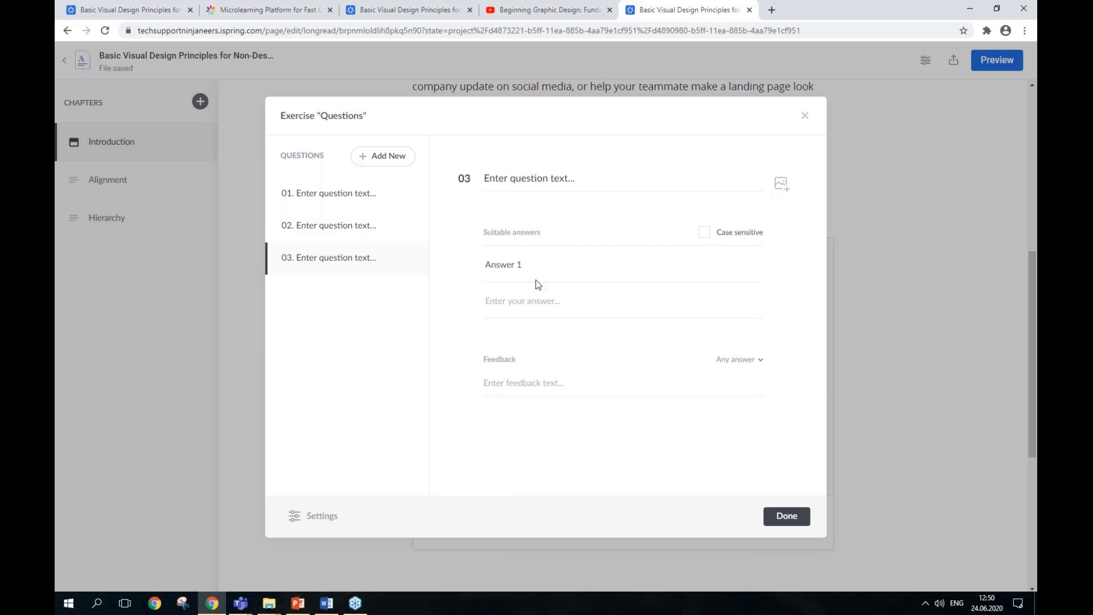
type("123")
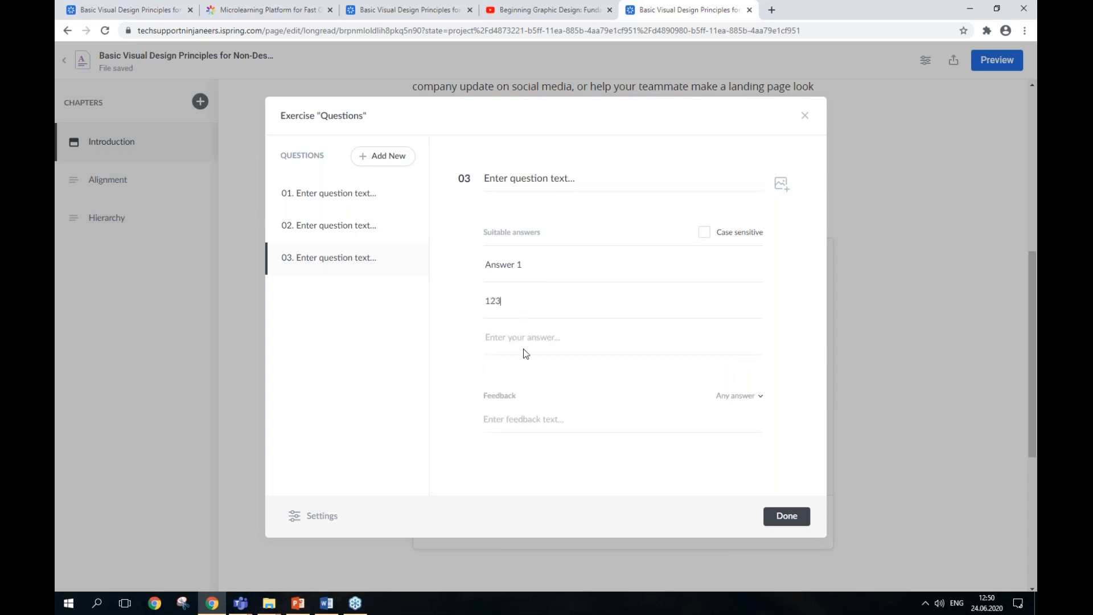
type("456")
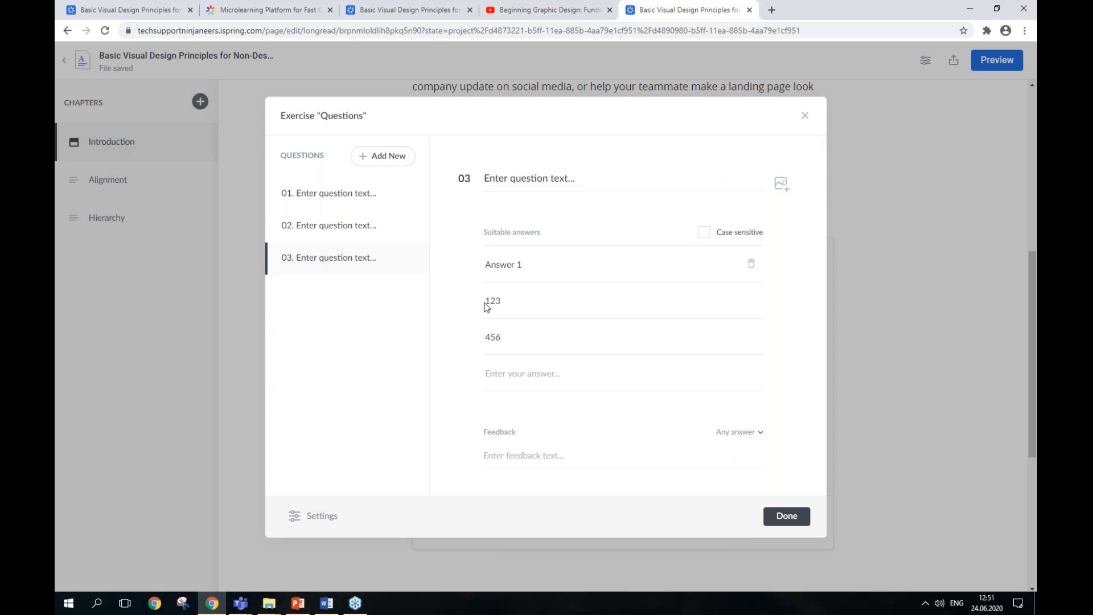
left_click(804, 115)
- Preview the article and advance through the Introduction and Alignment chapters to the Hierarchy chapter
left_click(996, 61)
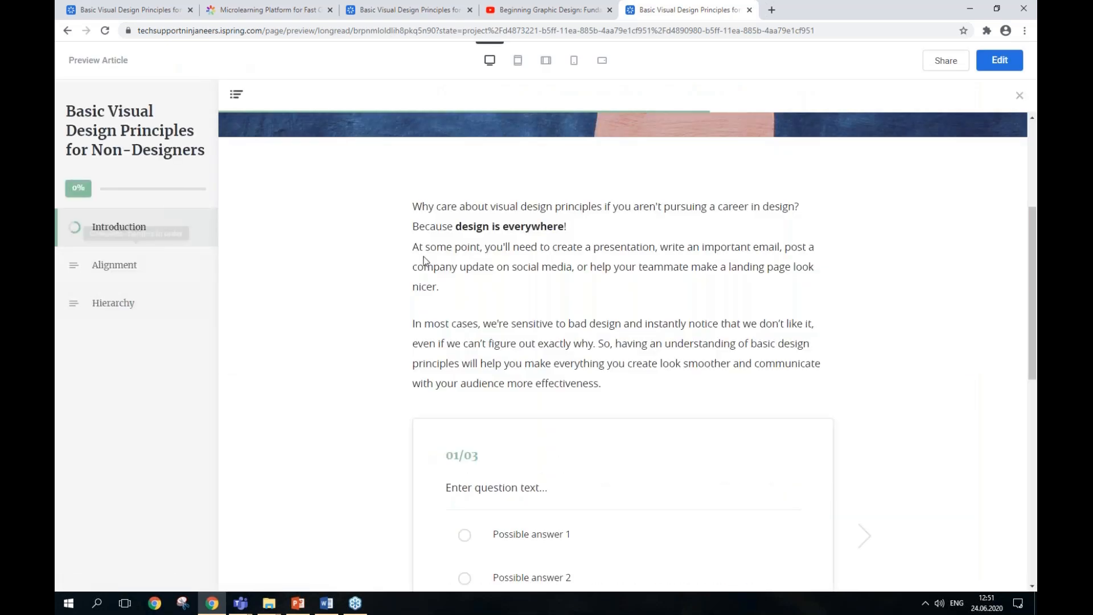
scroll(425, 250, "down", 10)
left_click(563, 552)
scroll(607, 476, "down", 10)
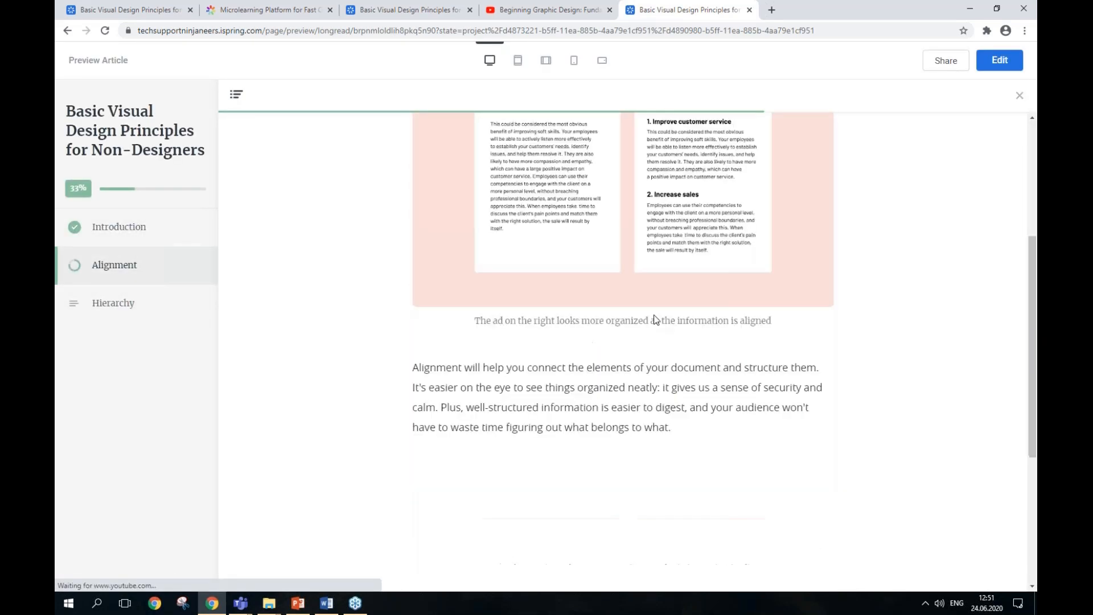
left_click(637, 543)
scroll(654, 387, "down", 10)
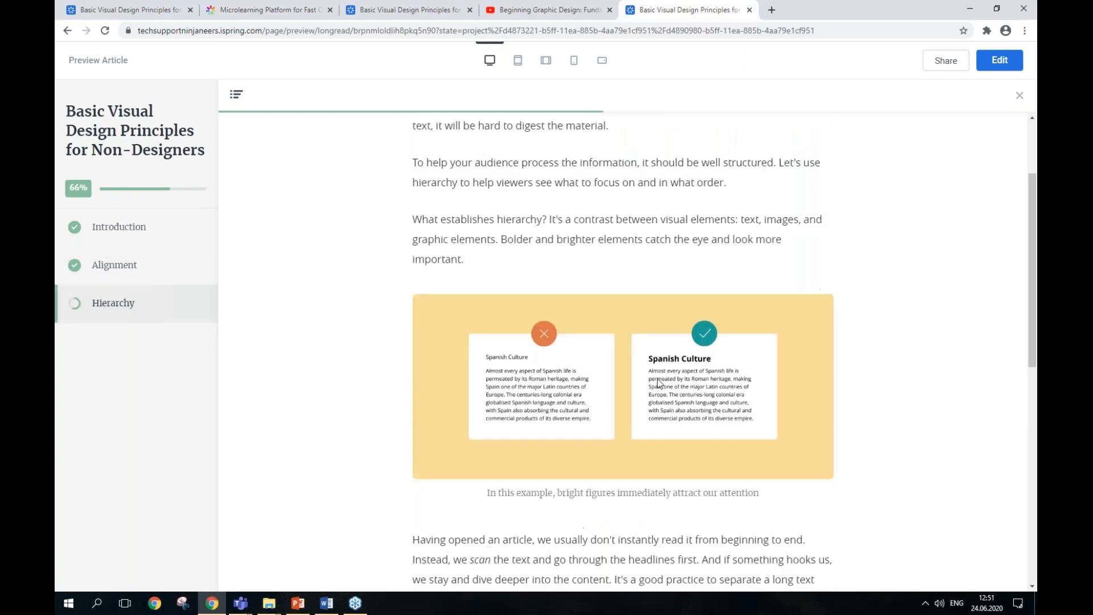
- Submit "I'd choose two contrasting colors, for example, blue and yellow." for the Hierarchy question, and restart the question
left_click(522, 254)
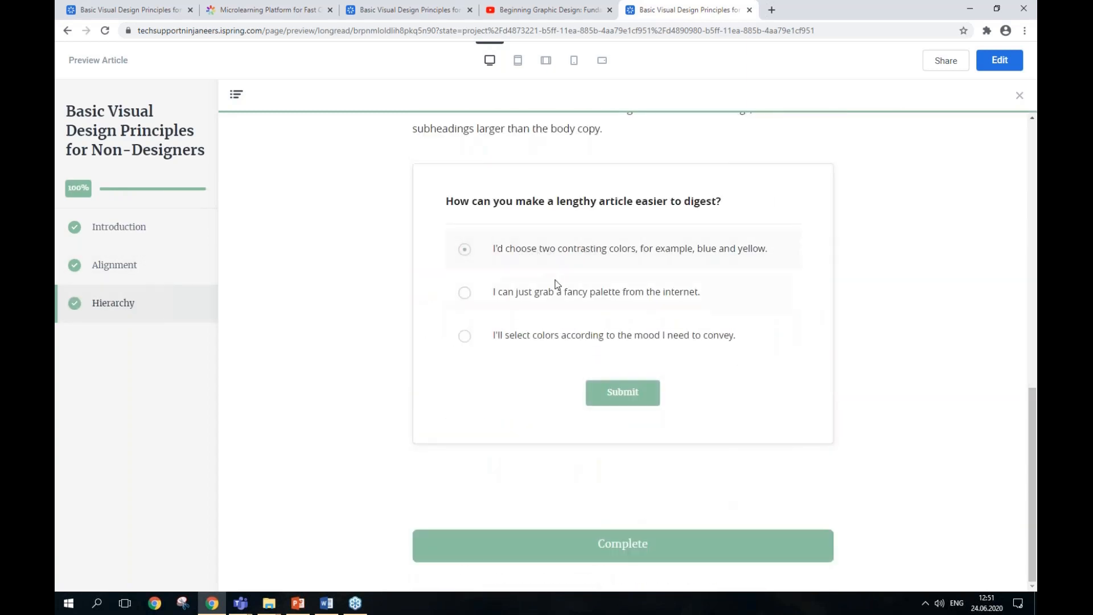
left_click(624, 391)
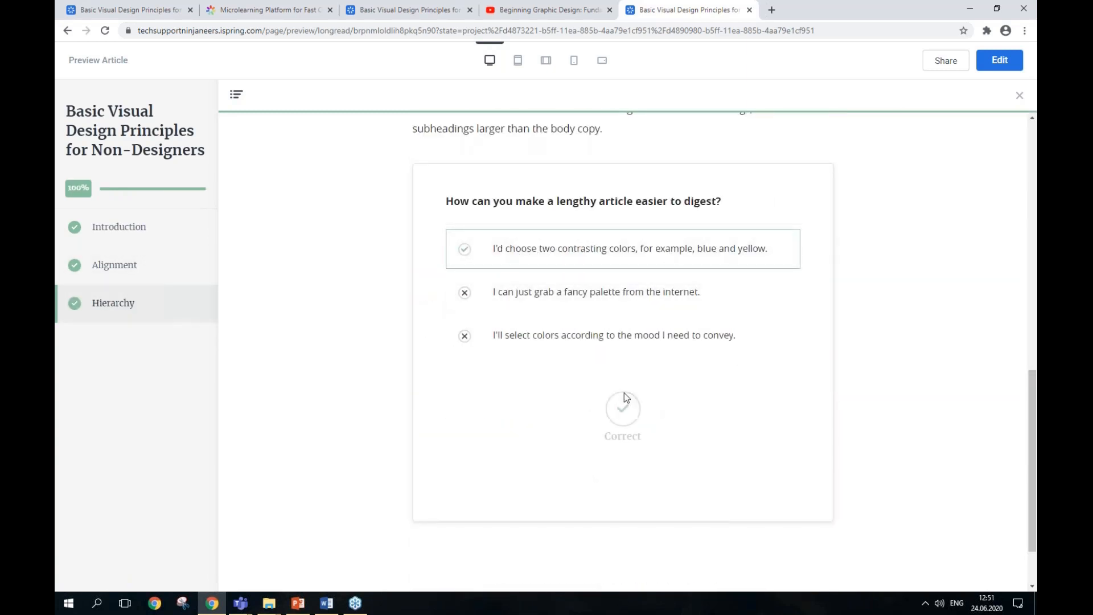
left_click(626, 474)
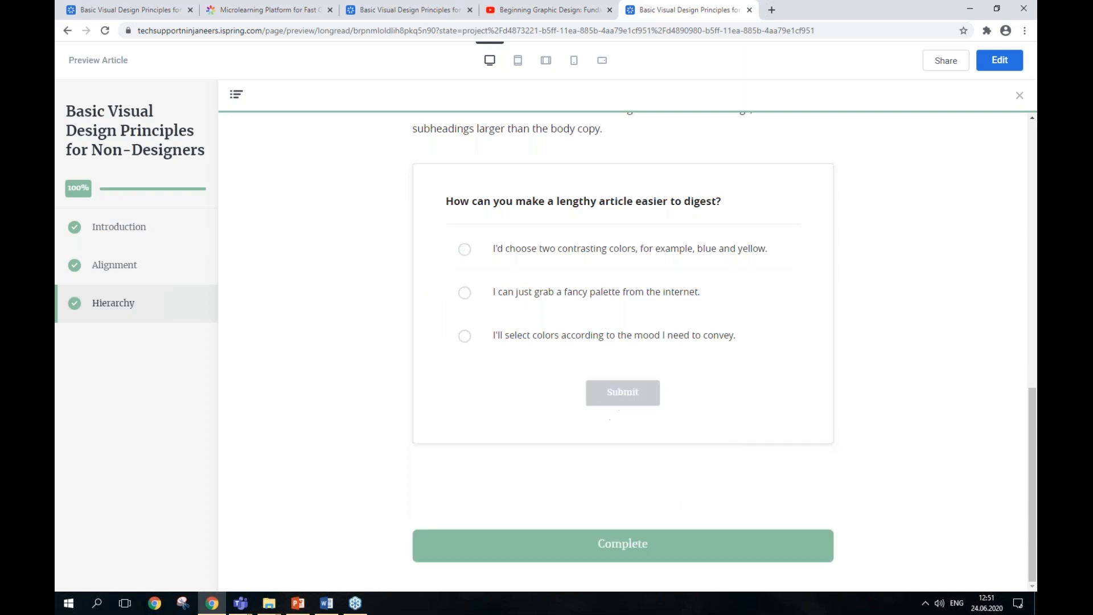
- Submit "I'll select colors according to the mood I need to convey." as the answer to the Hierarchy question
left_click(542, 302)
left_click(519, 336)
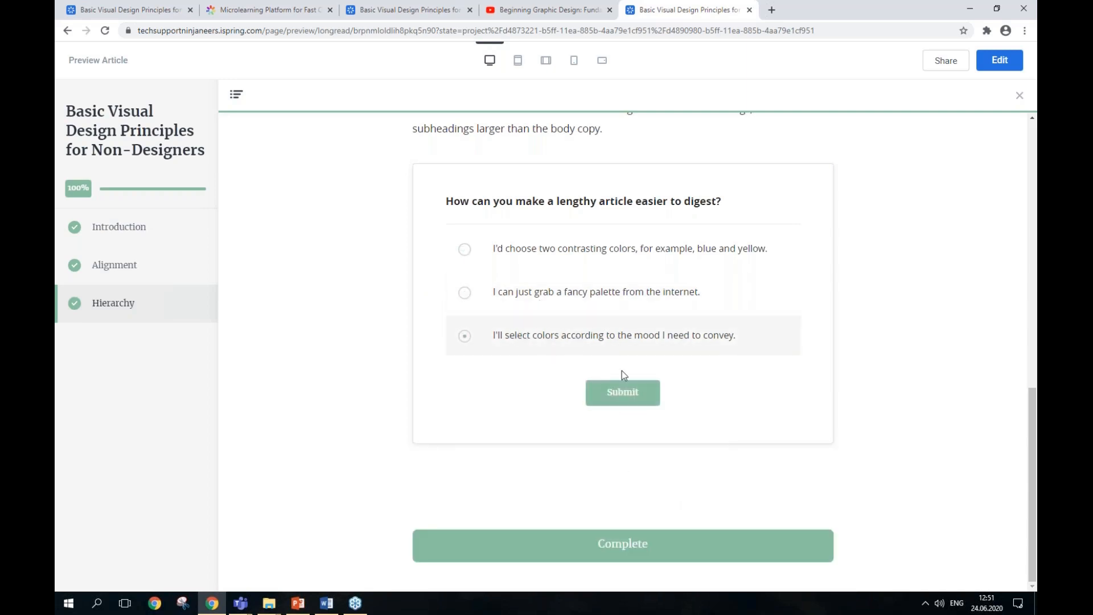
left_click(622, 393)
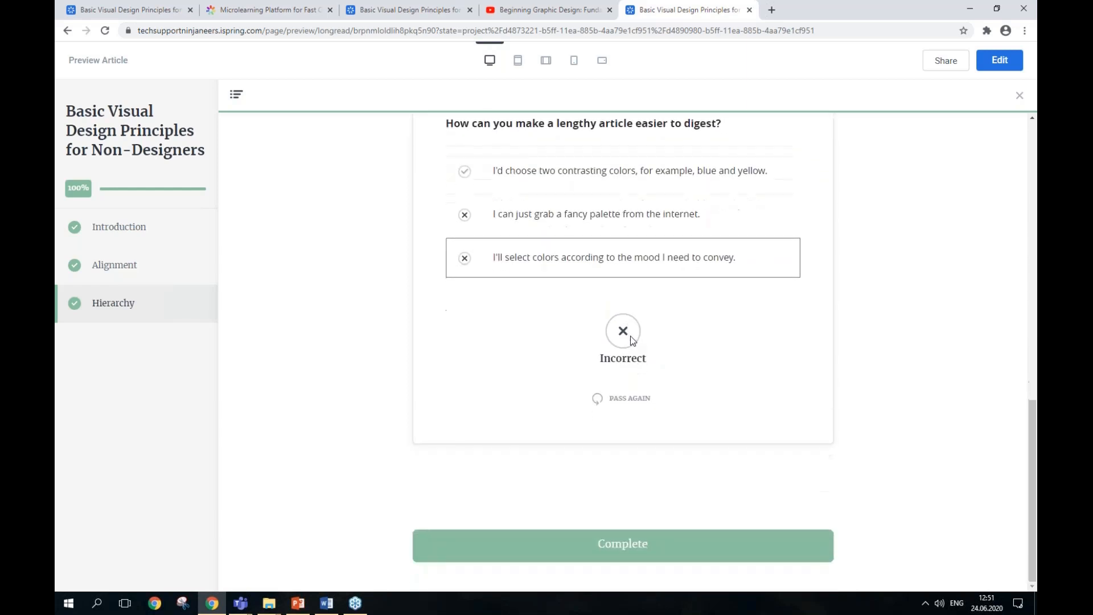
- Return to the Introduction chapter and show its three-question exercise
scroll(643, 480, "up", 3)
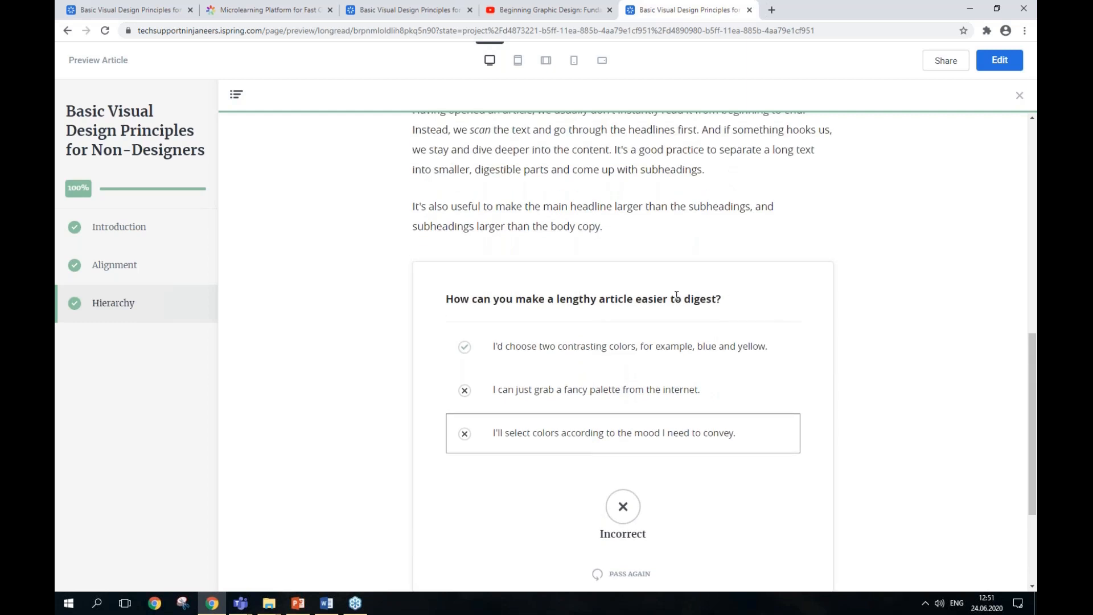
left_click(121, 227)
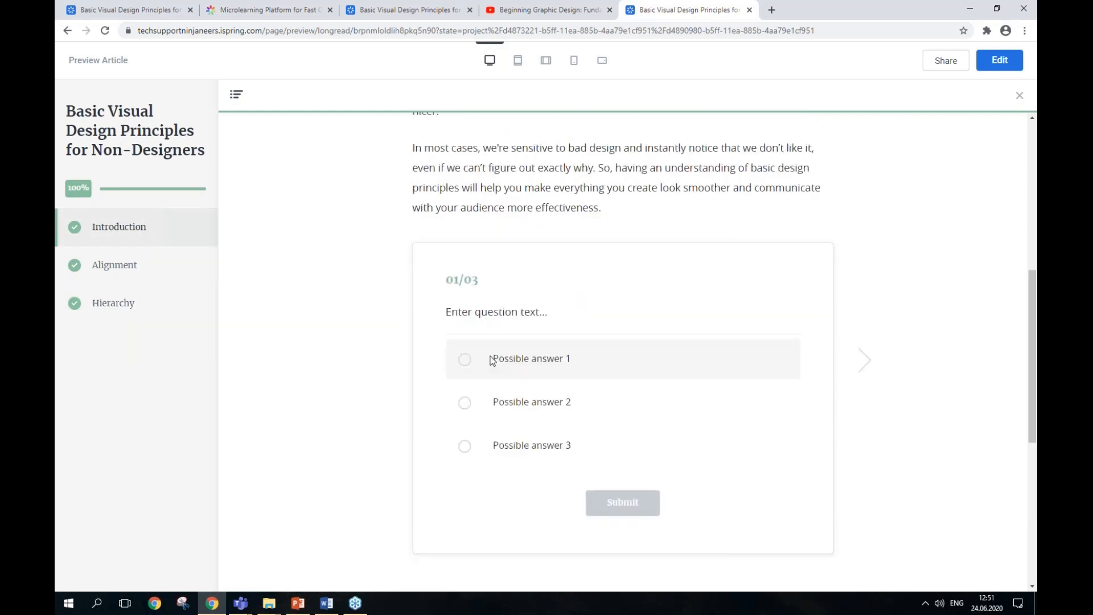